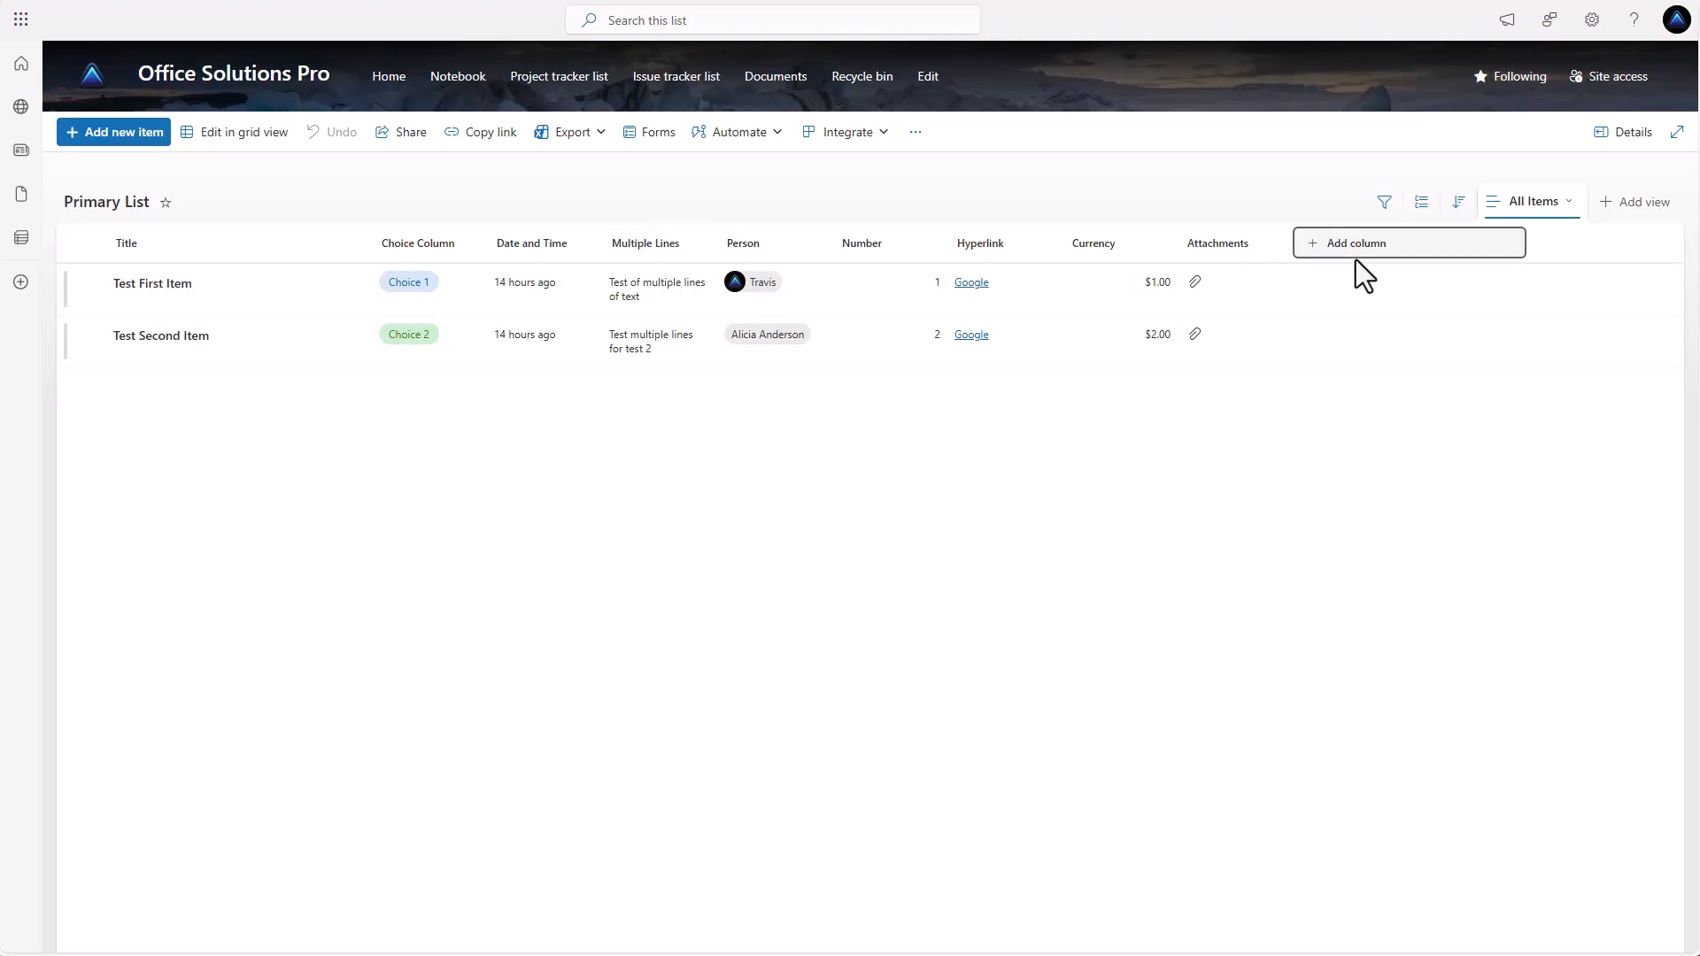
{"action": "left_click", "coordinate": [1332, 252]}
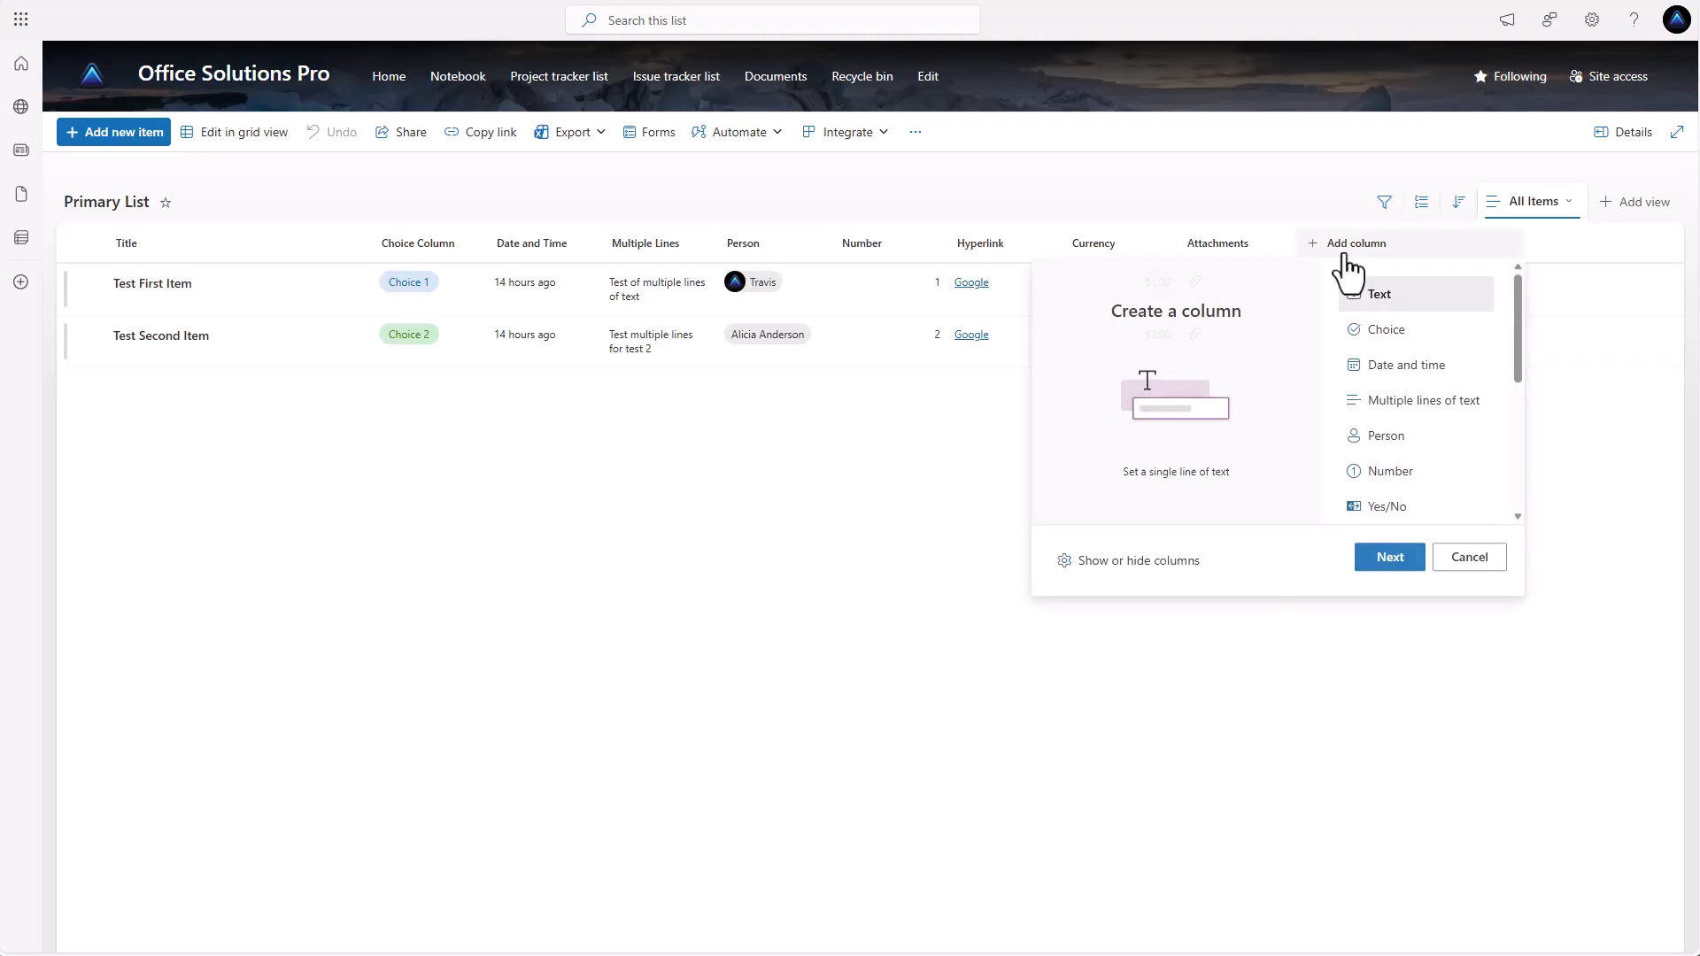
{"action": "scroll", "coordinate": [1417, 403], "scroll_direction": "down", "scroll_amount": 3}
{"action": "scroll", "coordinate": [1417, 394], "scroll_direction": "down", "scroll_amount": 2}
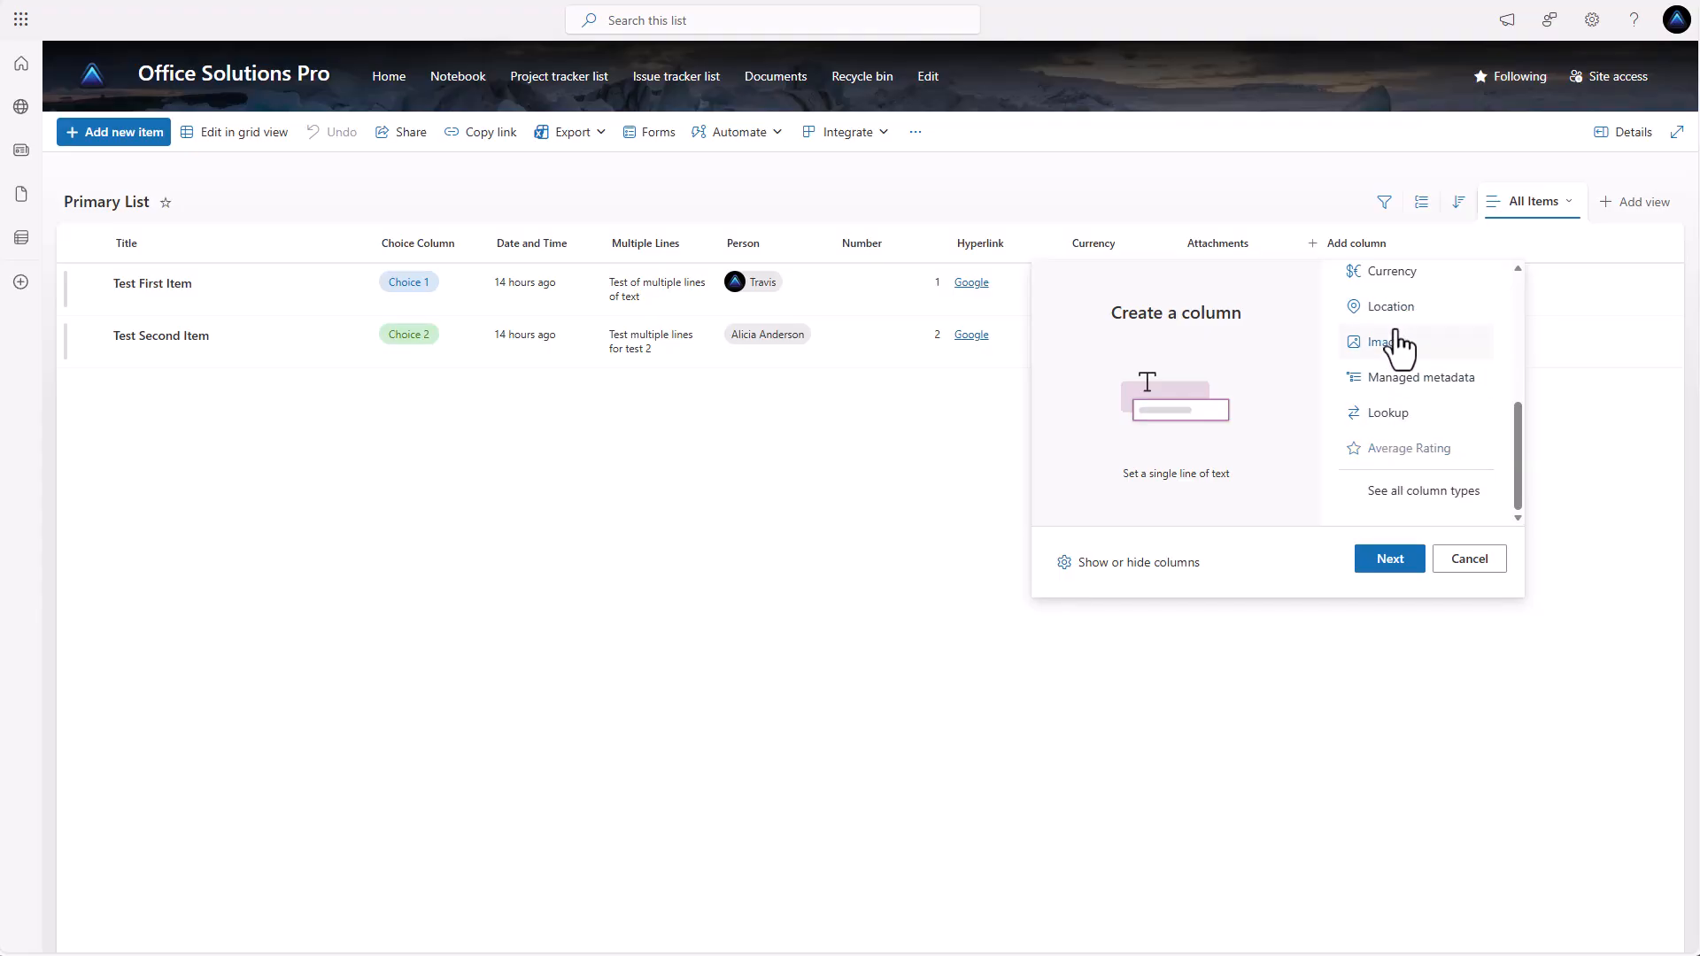
{"action": "left_click", "coordinate": [1466, 561]}
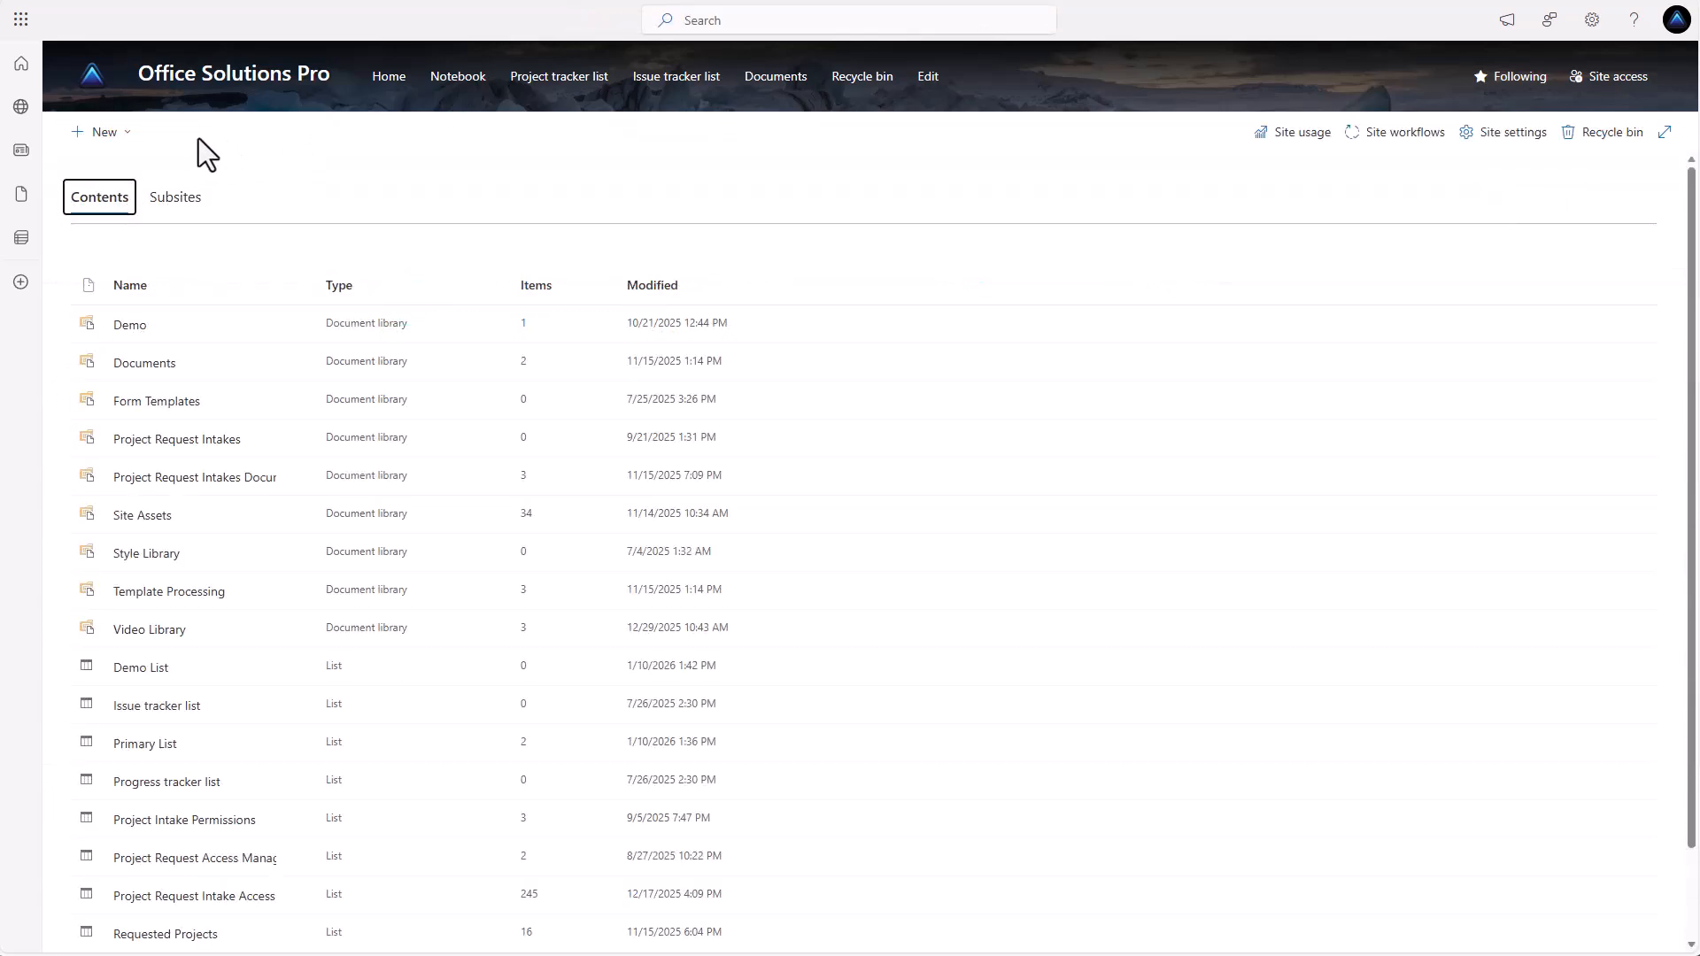
Start a new list from the existing Primary List on this site as its template.
{"action": "left_click", "coordinate": [101, 142]}
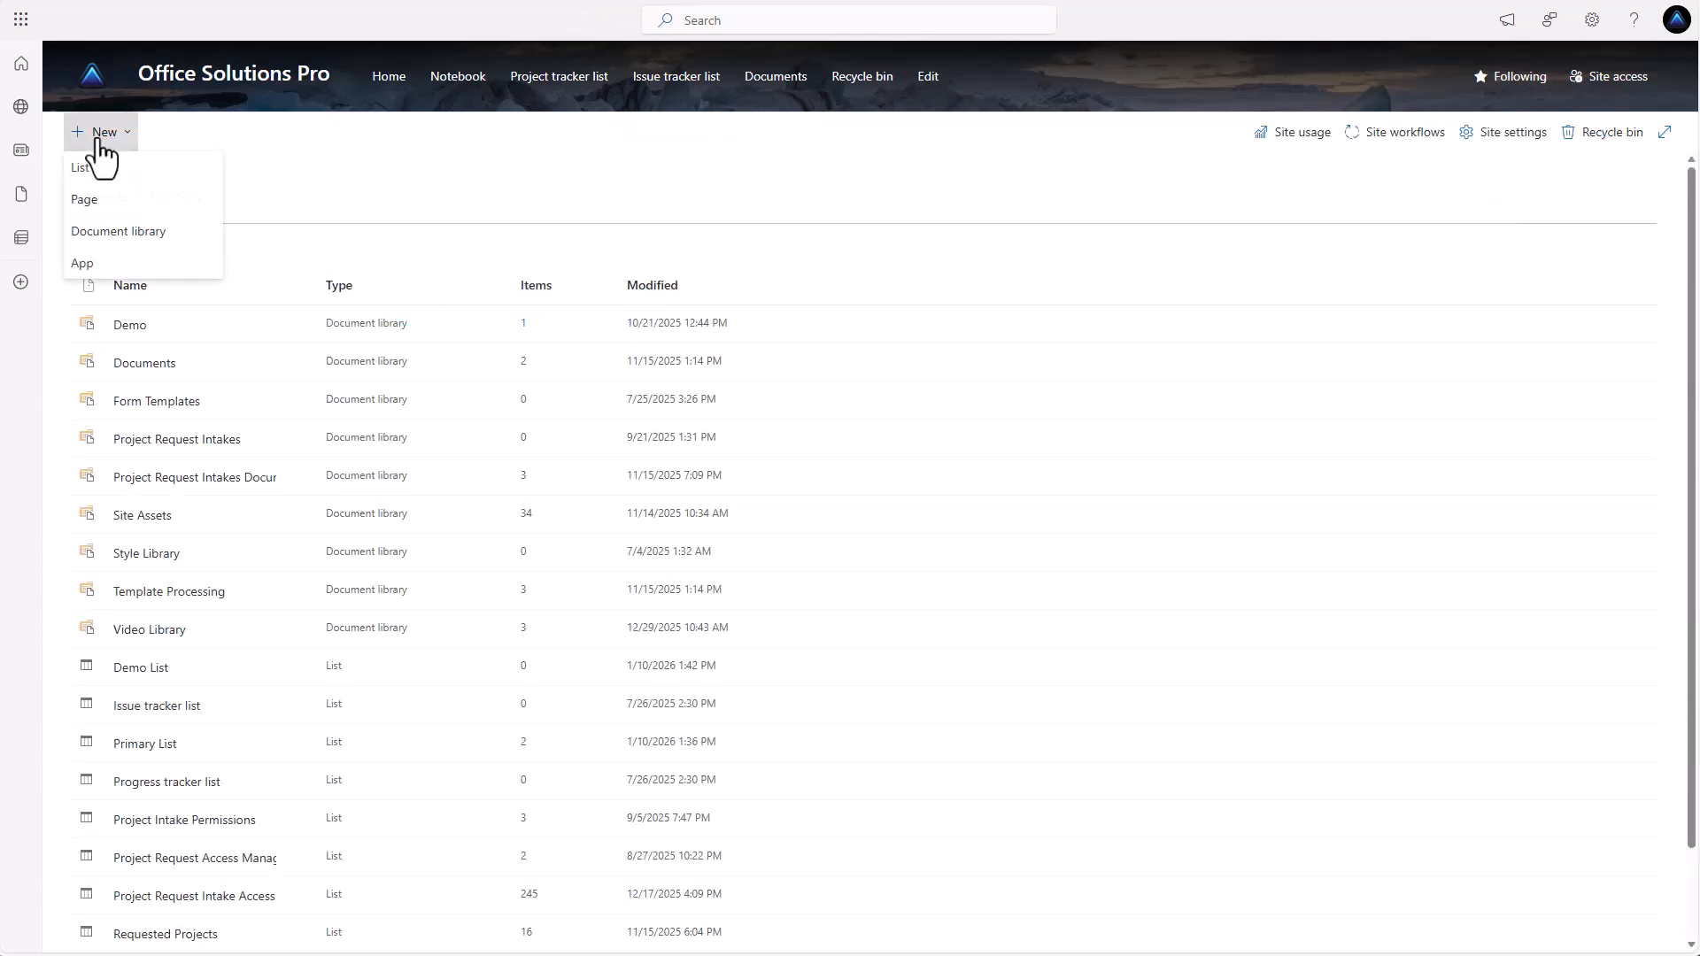
{"action": "left_click", "coordinate": [105, 170]}
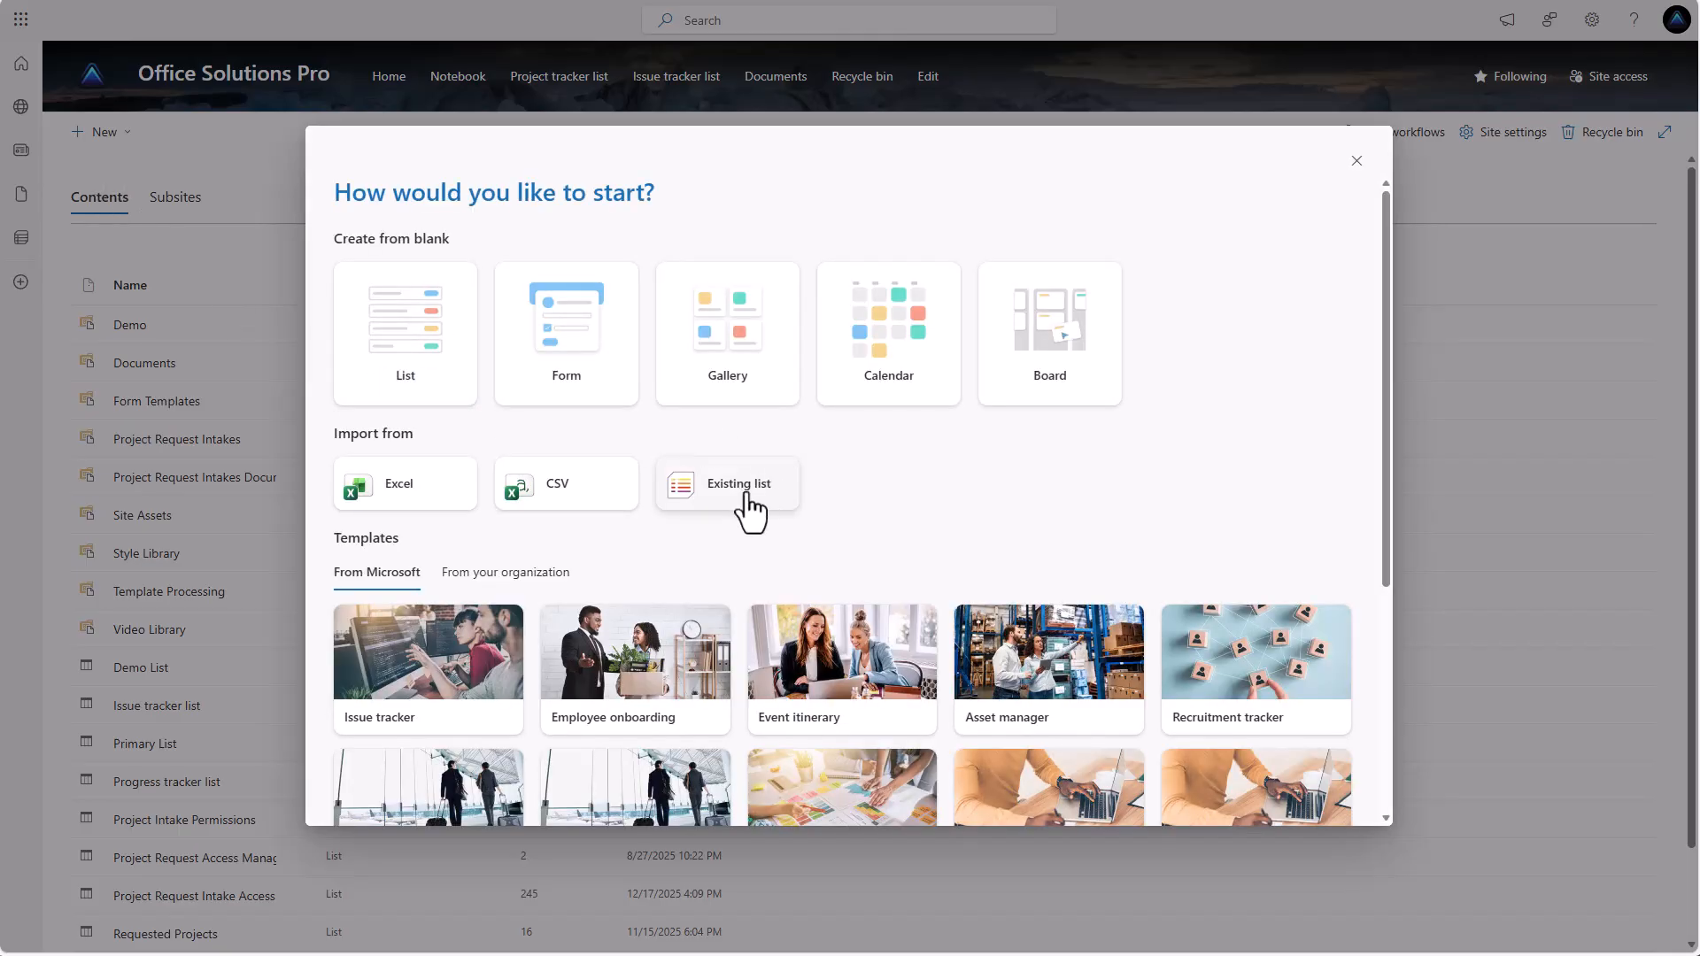
{"action": "left_click", "coordinate": [760, 502]}
{"action": "left_click", "coordinate": [688, 364]}
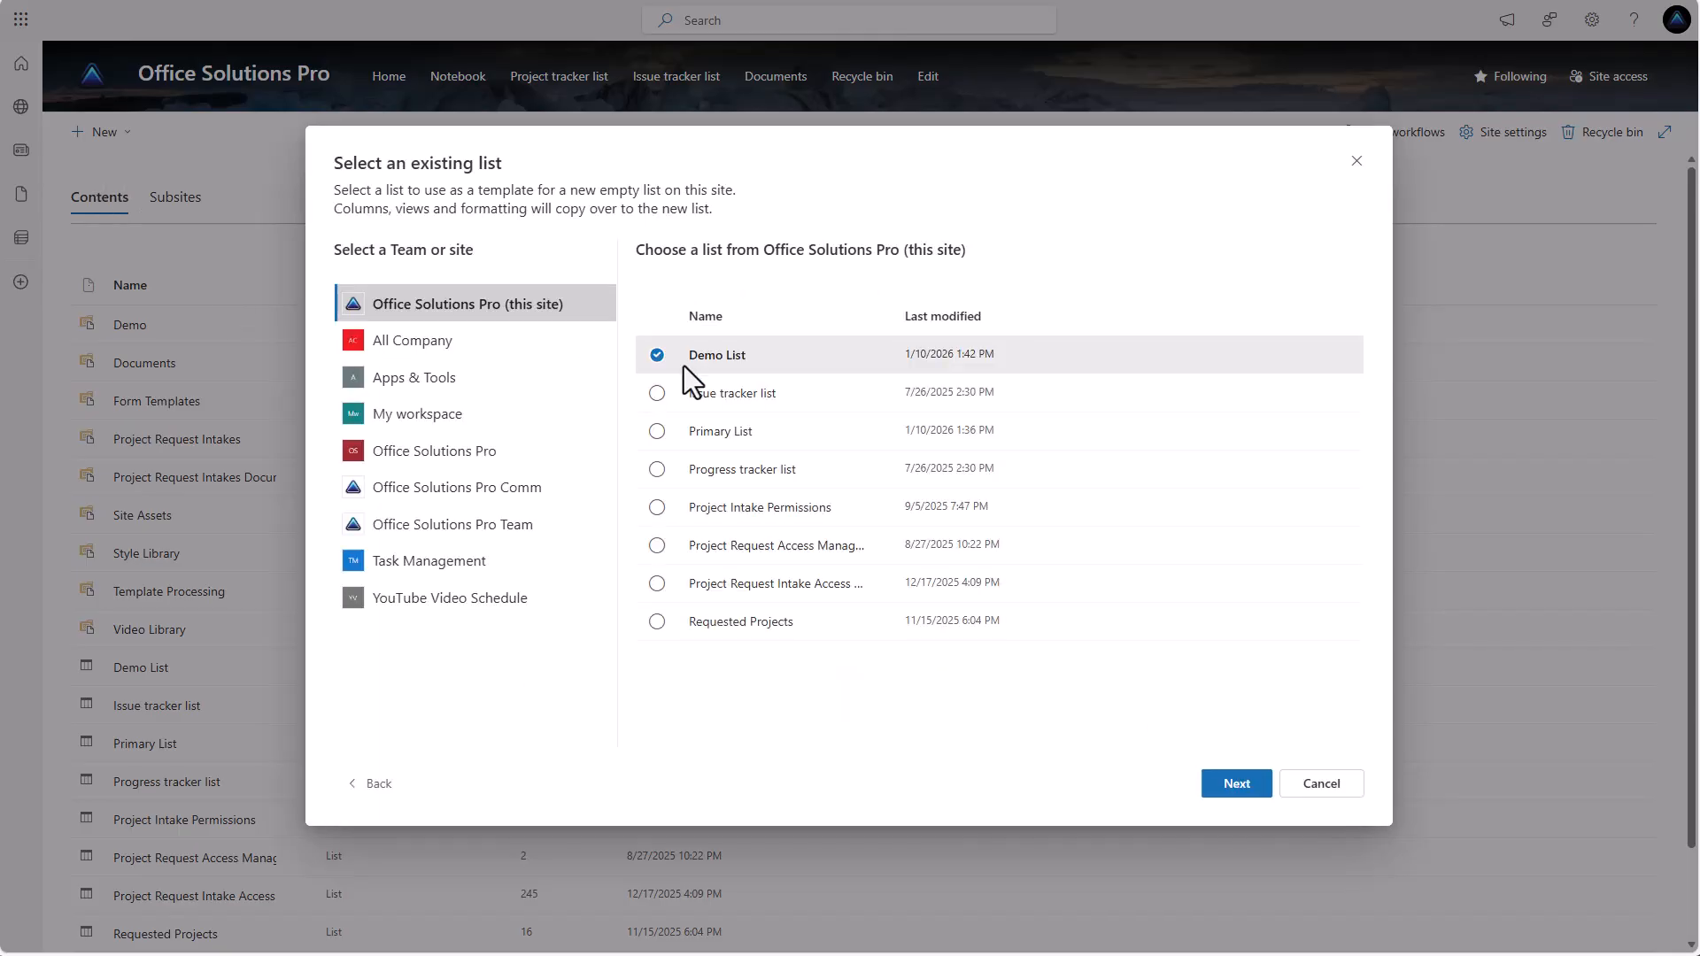
{"action": "left_click", "coordinate": [657, 433]}
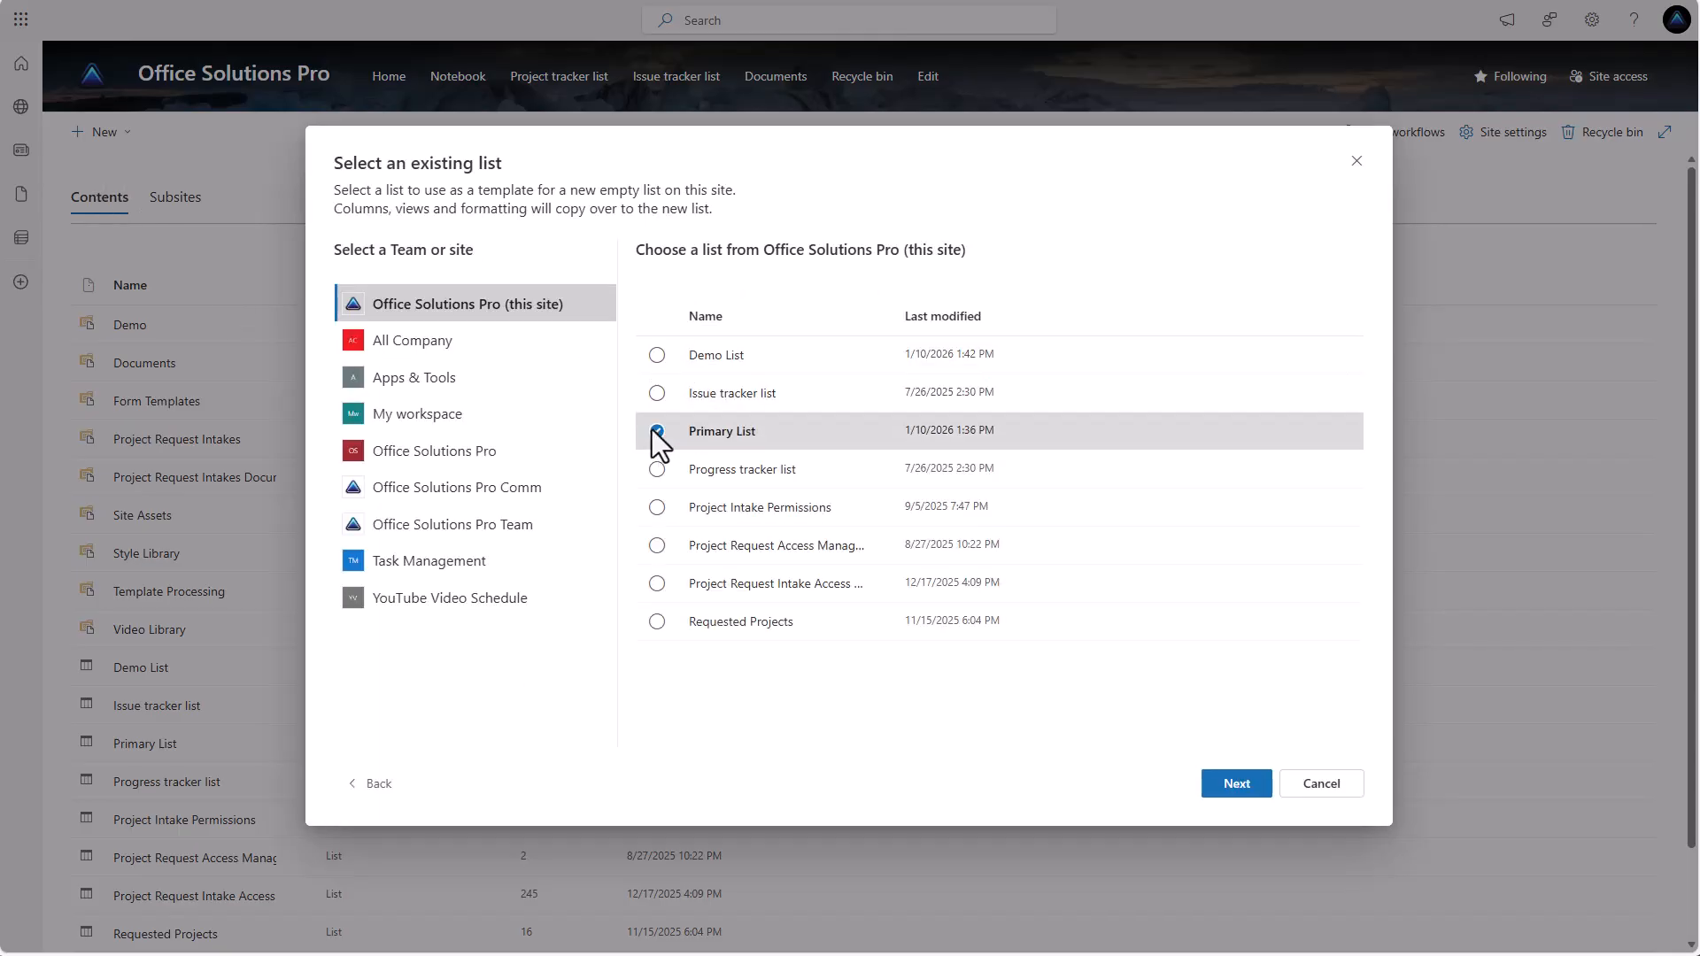
{"action": "left_click", "coordinate": [1243, 787]}
Name the new list Backup List, turn off showing it in site navigation, and create it.
{"action": "left_click_drag", "start_coordinate": [1041, 489], "coordinate": [938, 485]}
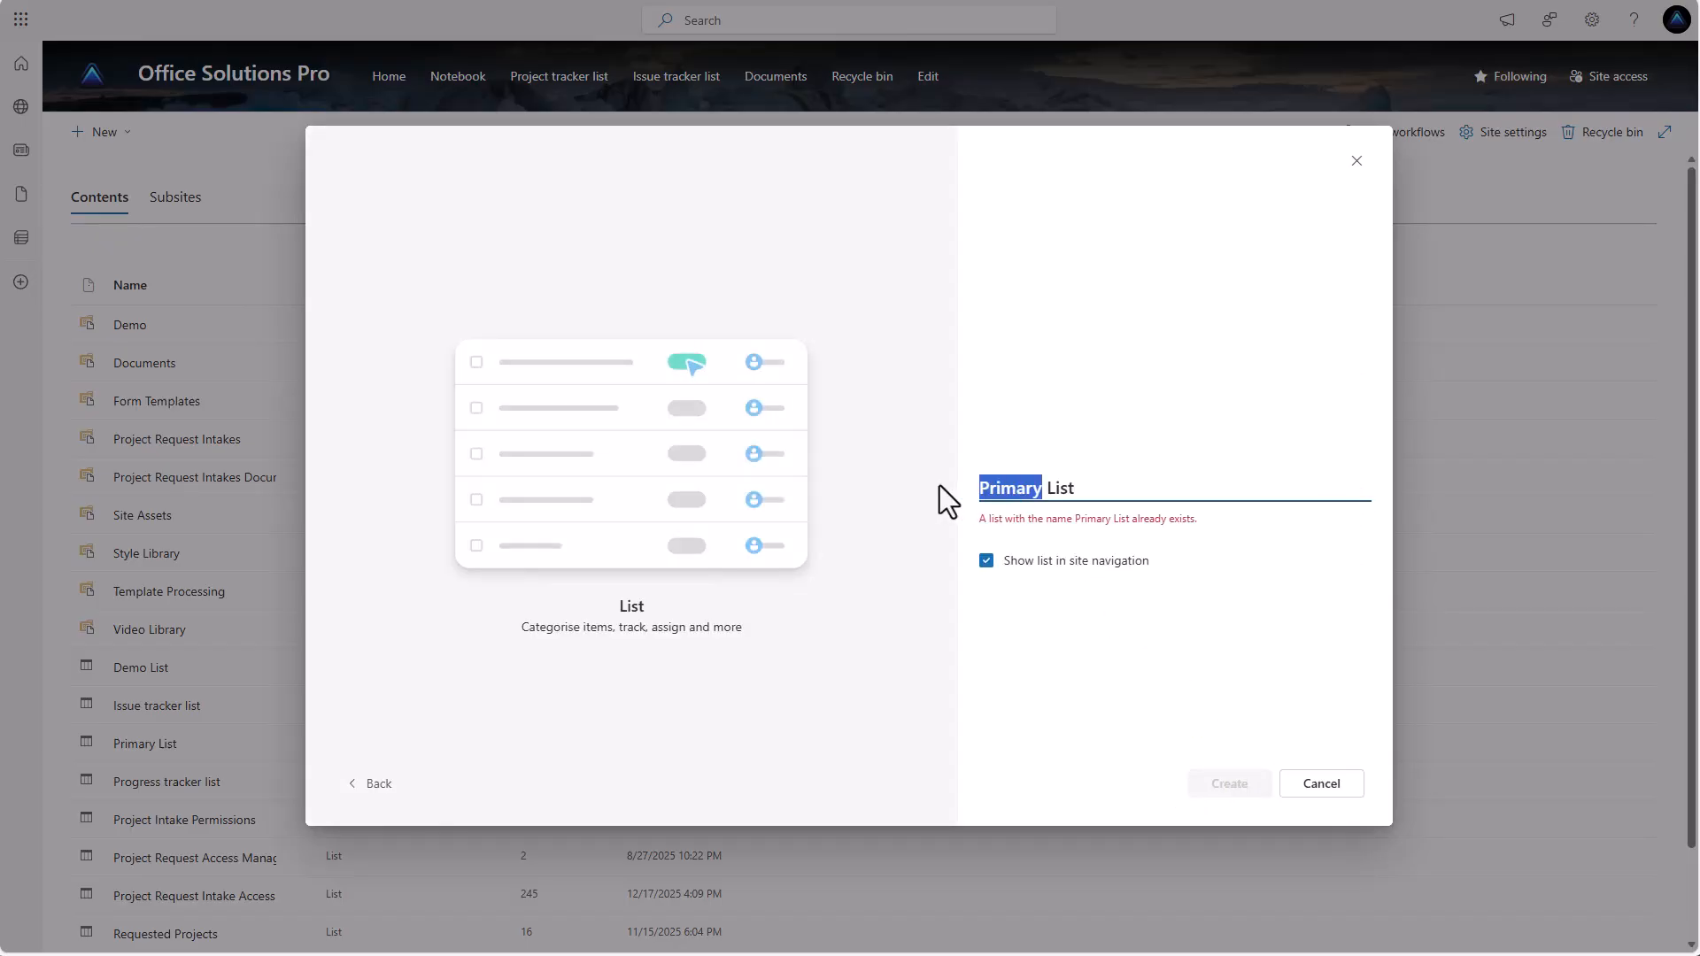
{"action": "type", "text": "Backup"}
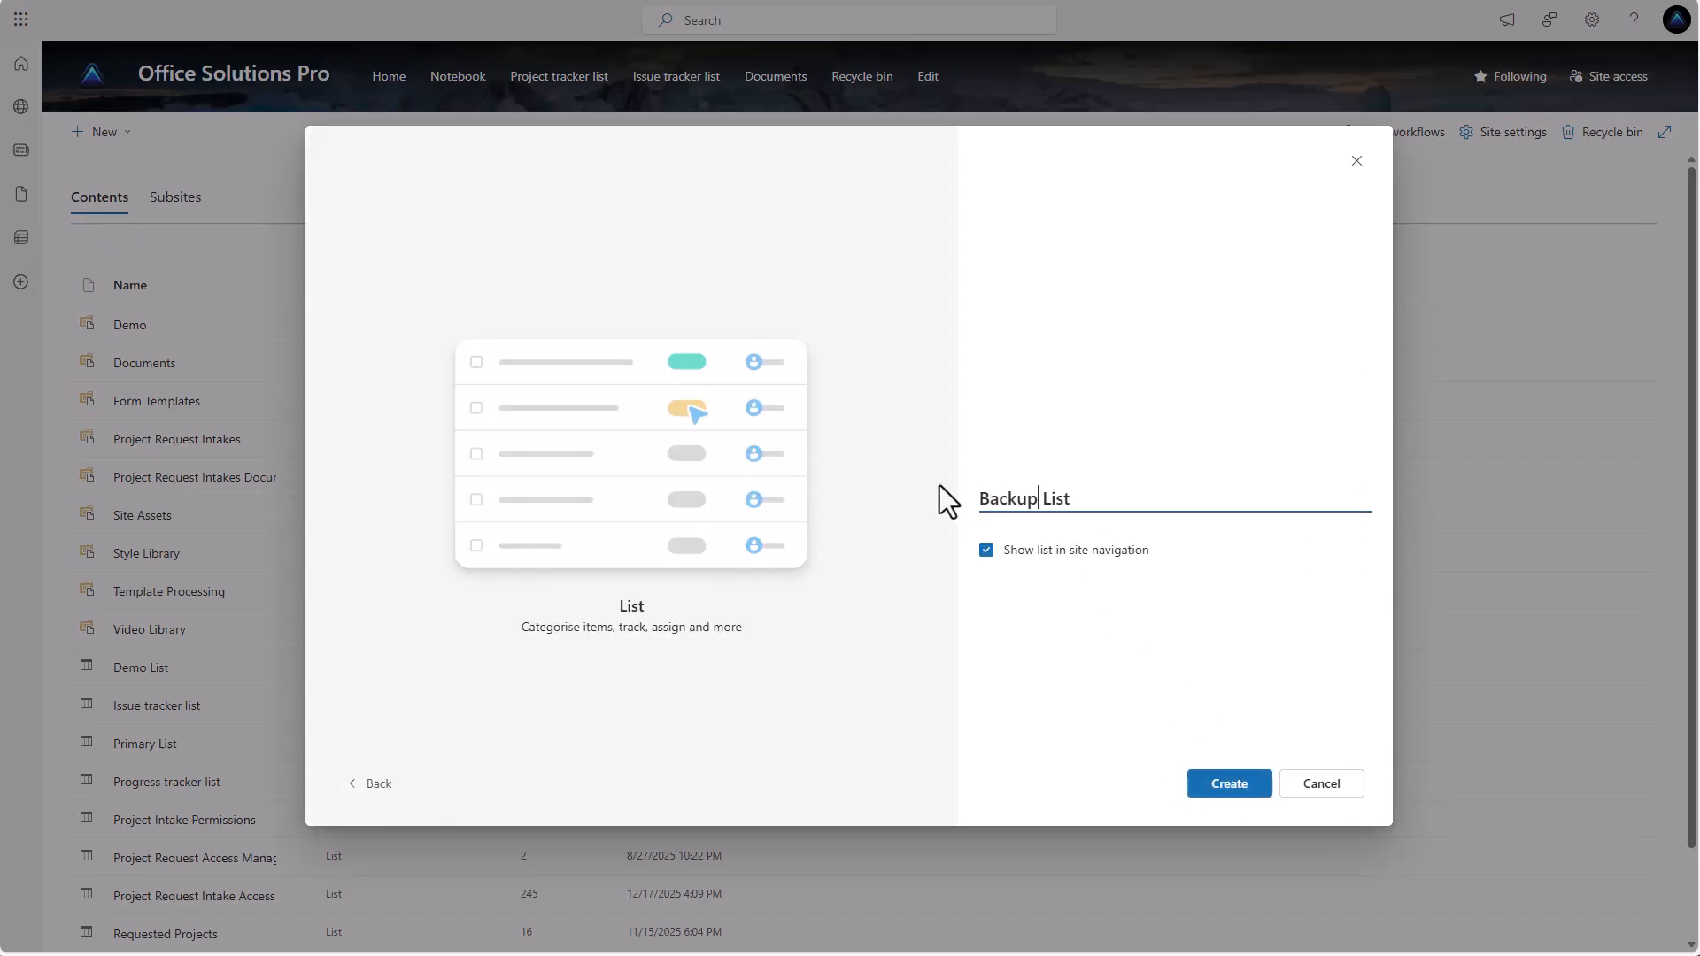
{"action": "left_click", "coordinate": [986, 551]}
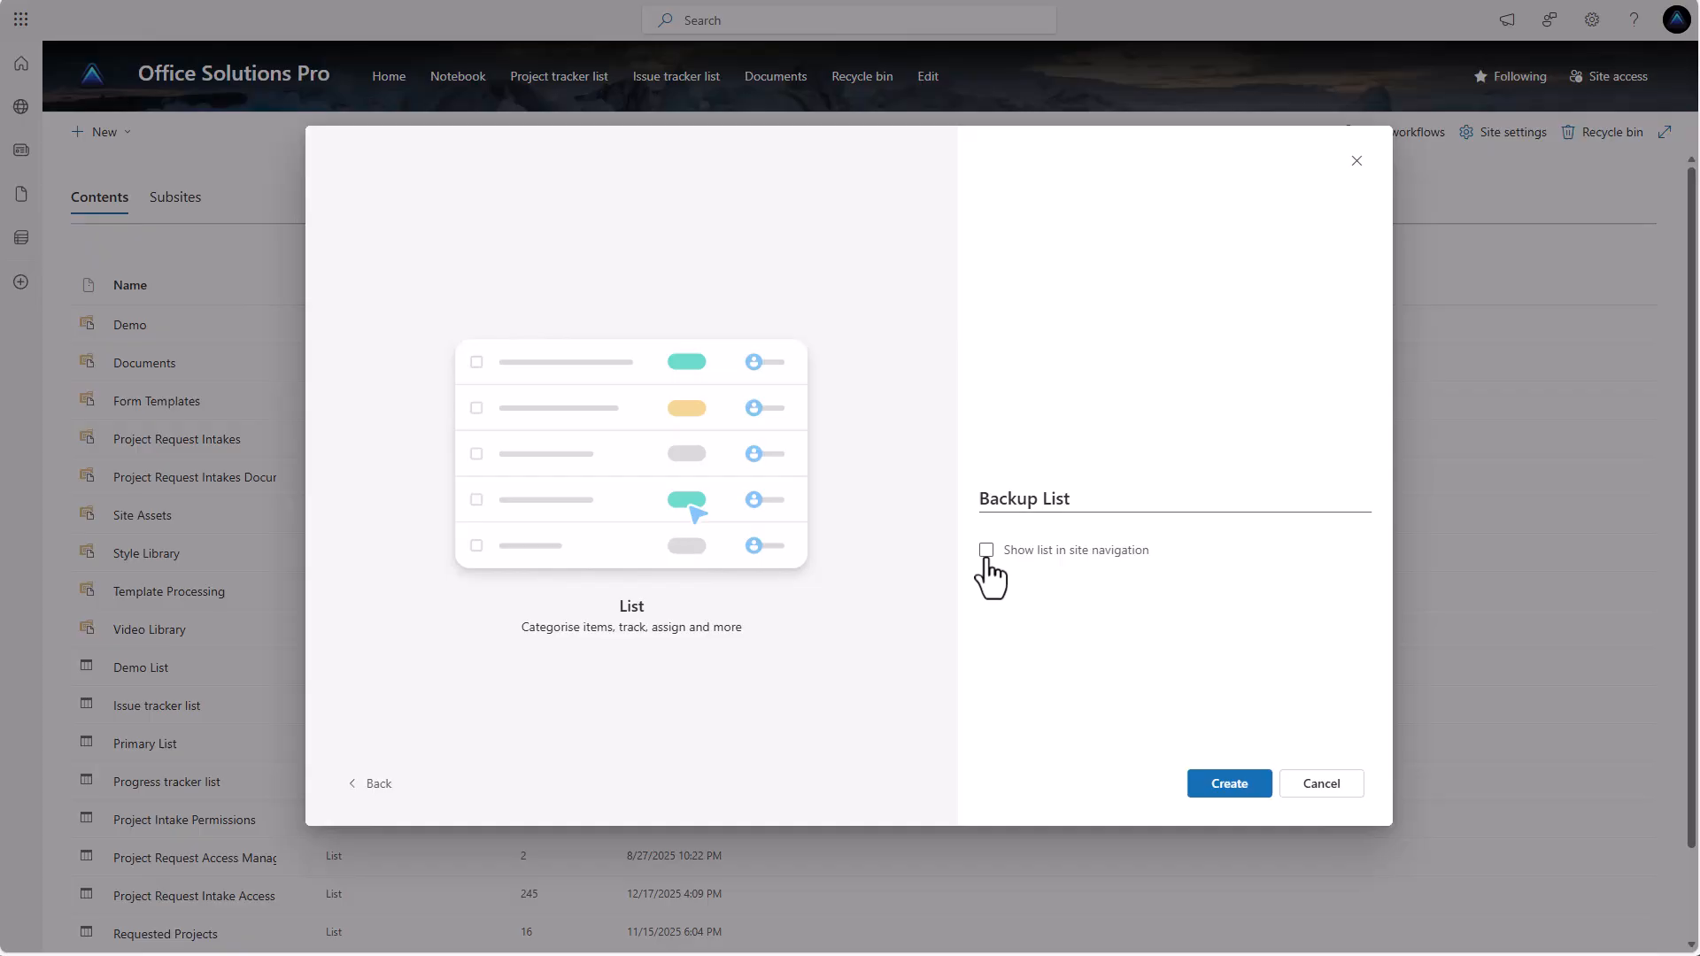
{"action": "left_click", "coordinate": [1230, 785]}
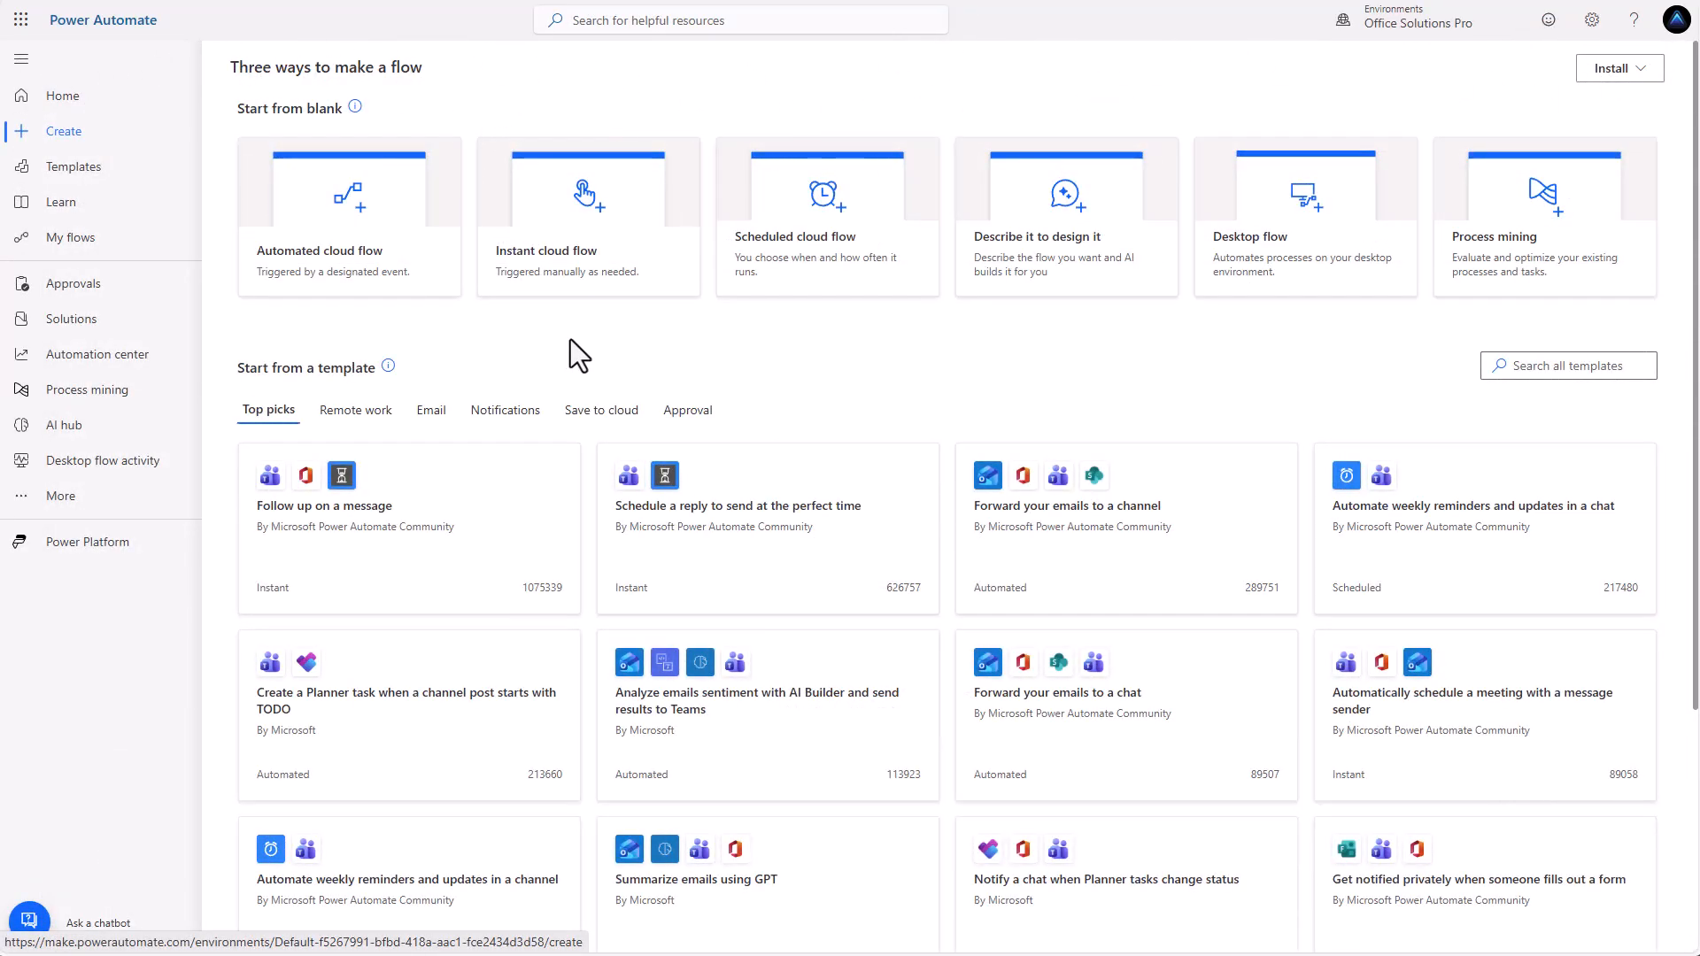
Create a blank instant cloud flow using the Manually trigger a flow trigger.
{"action": "left_click", "coordinate": [585, 258]}
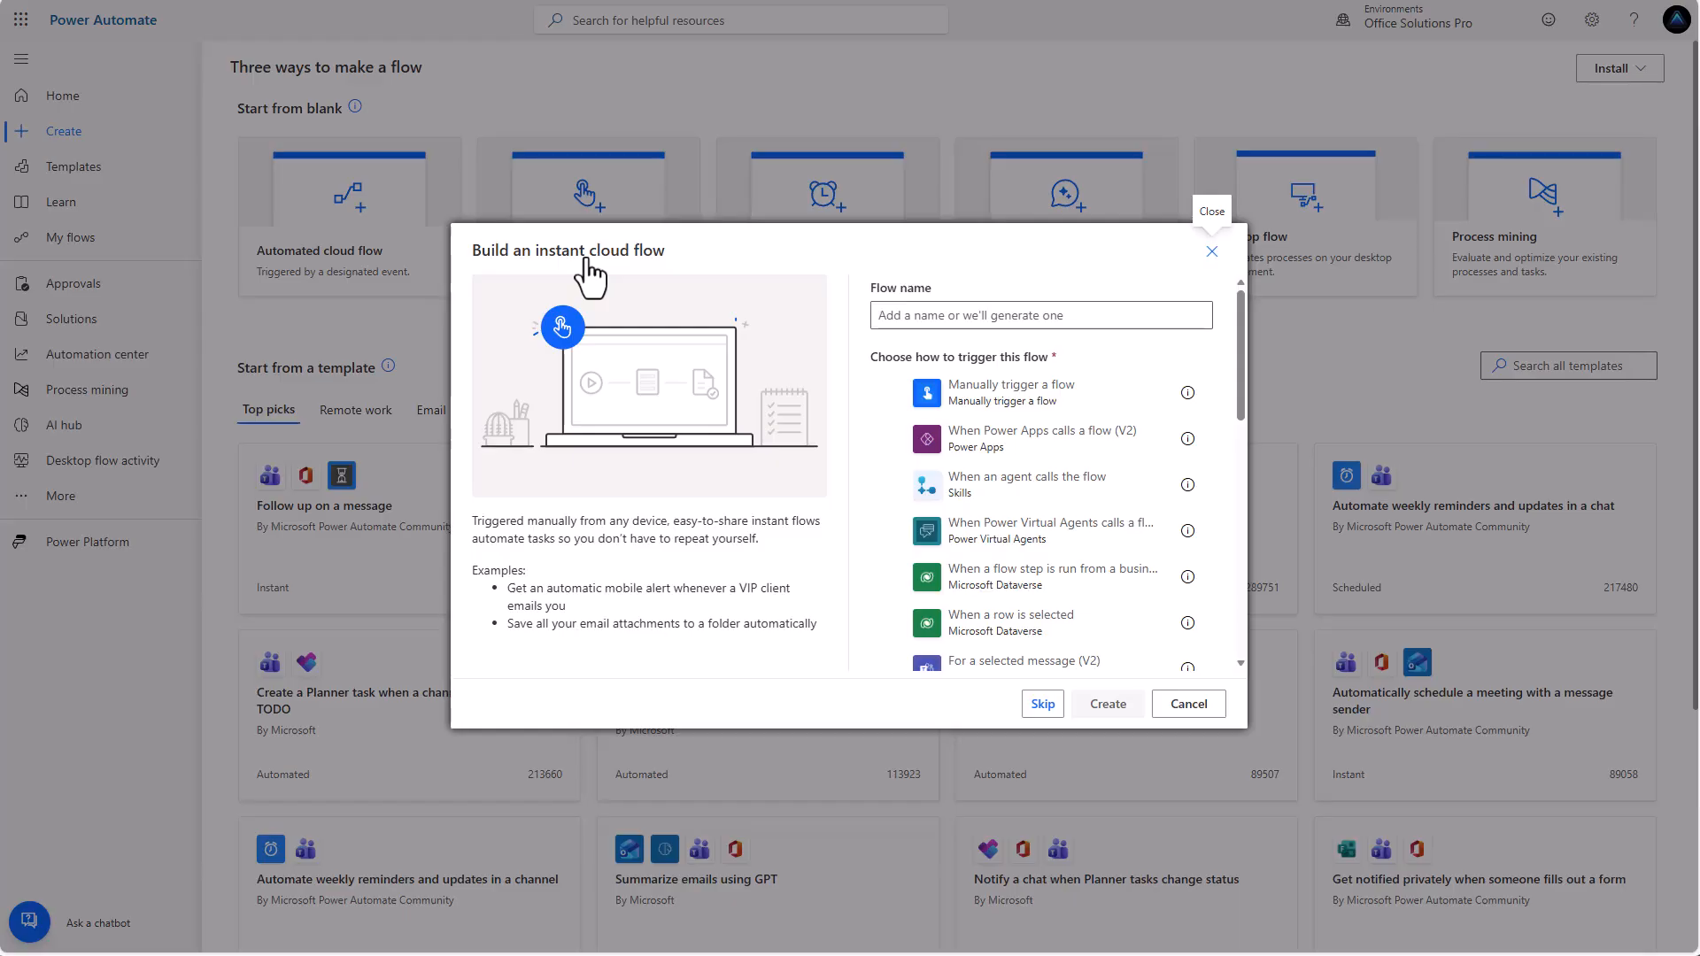
{"action": "left_click", "coordinate": [1053, 709]}
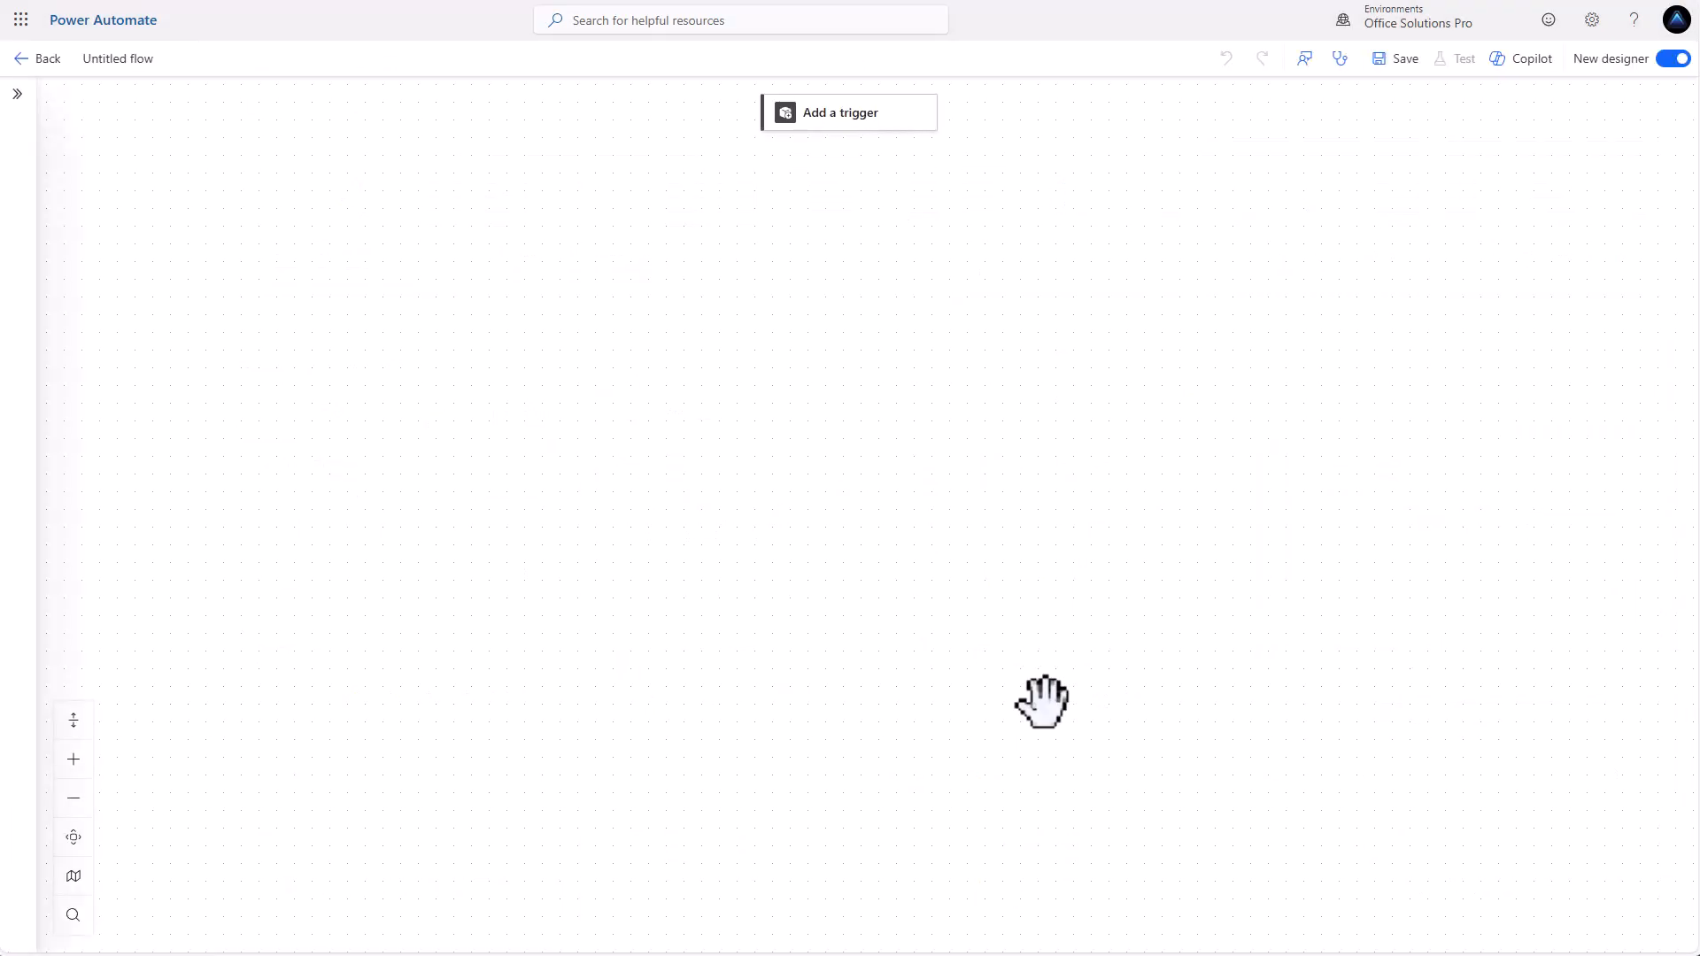
{"action": "left_click", "coordinate": [828, 118]}
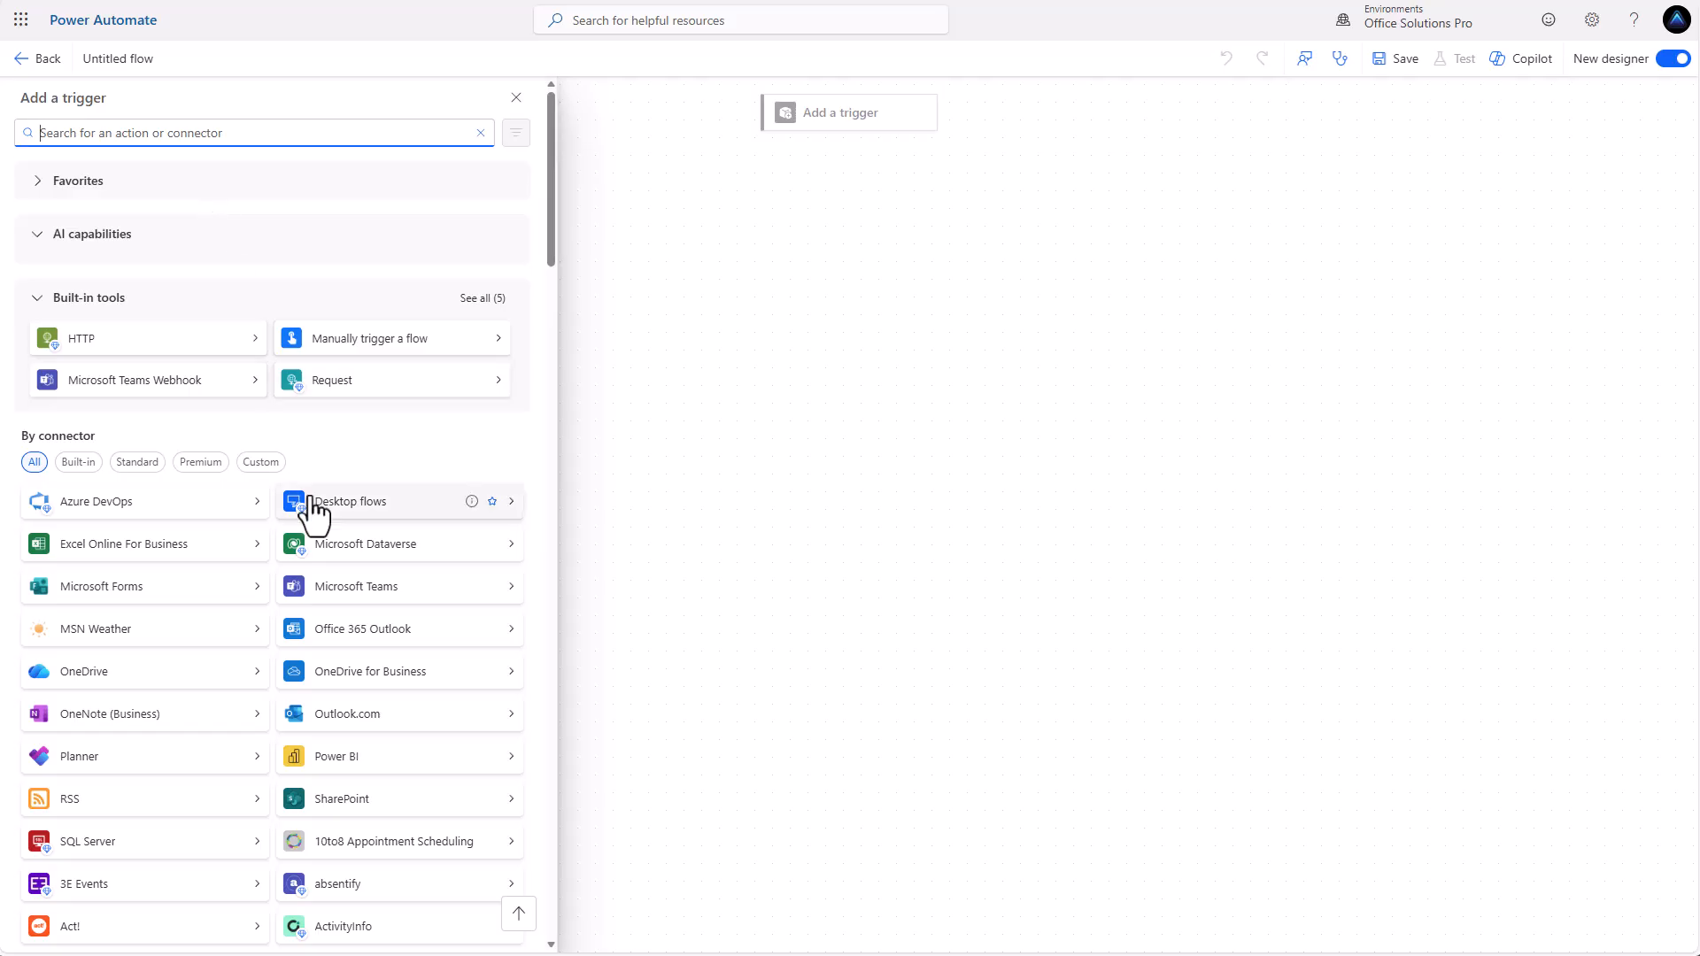
{"action": "left_click", "coordinate": [378, 342]}
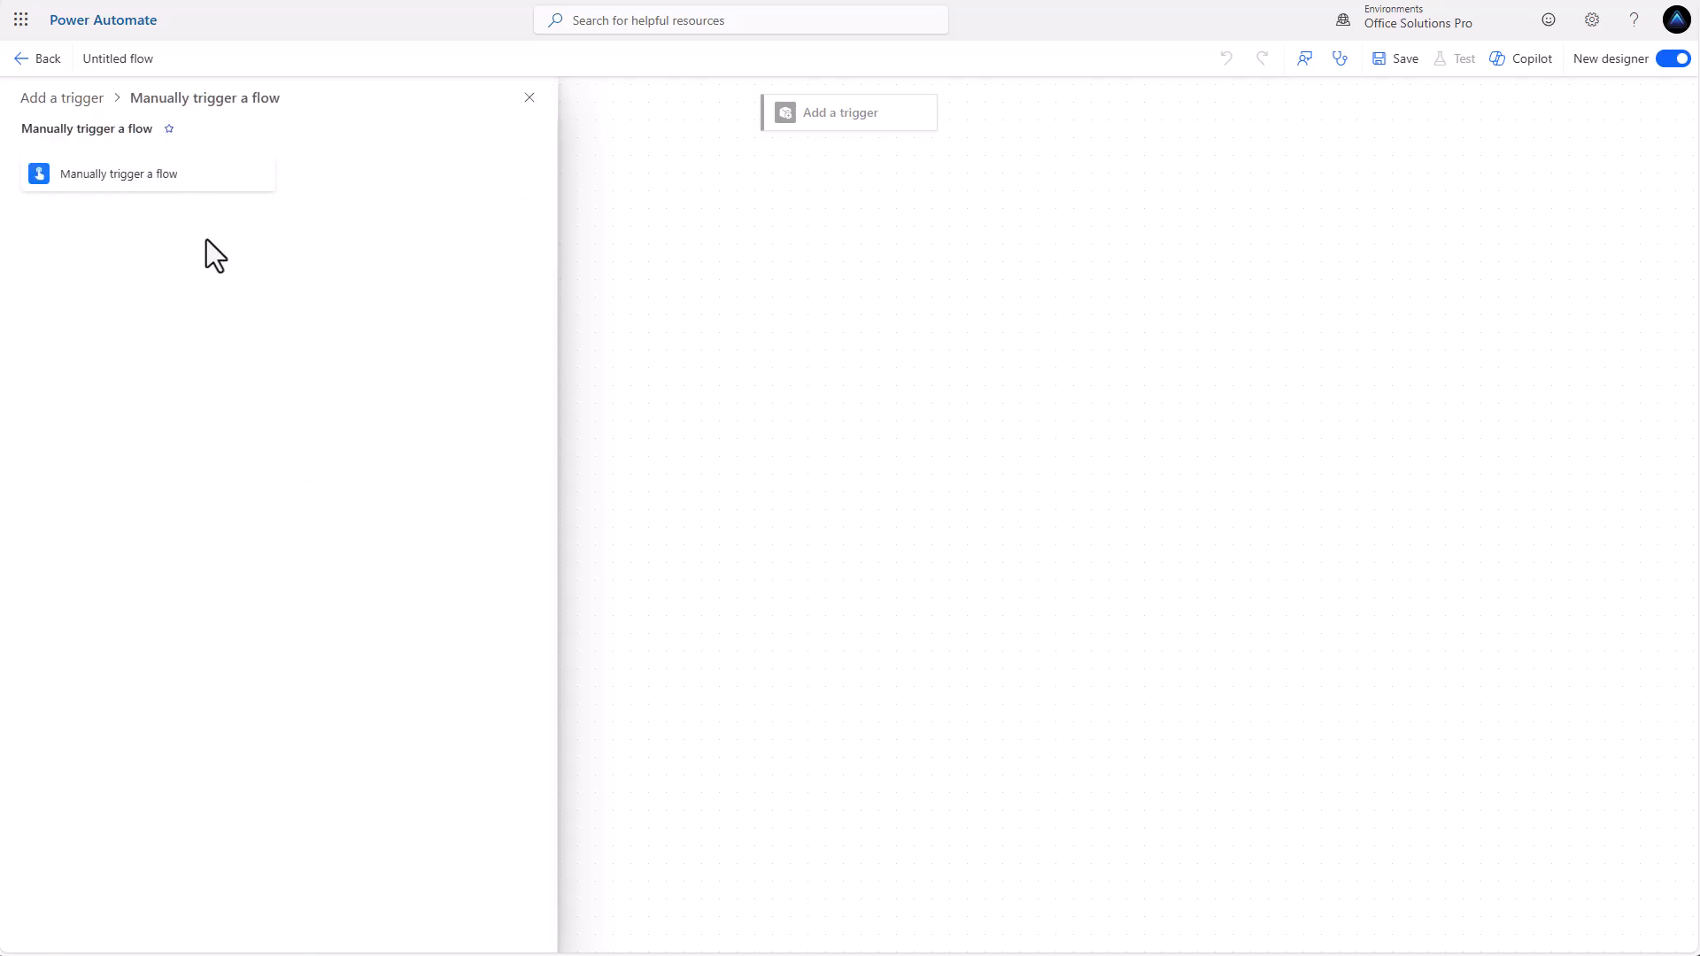
{"action": "left_click", "coordinate": [133, 176]}
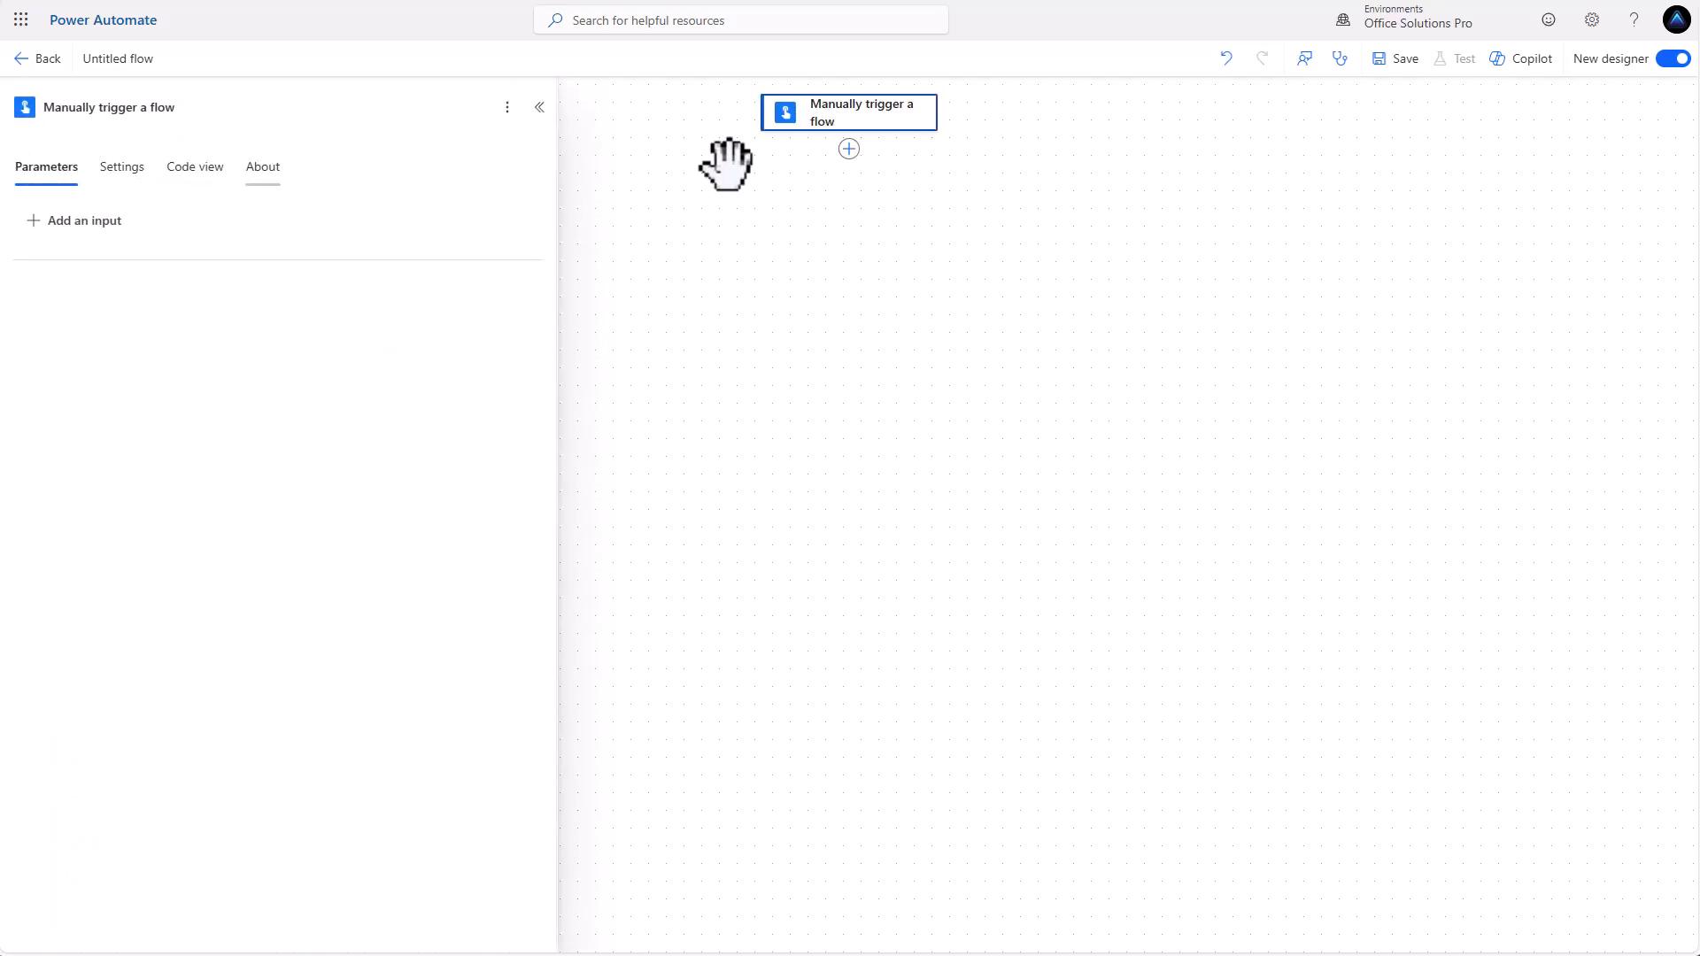
Add a SharePoint Get items action reading Primary List on the Office Solutions Pro site.
{"action": "left_click", "coordinate": [849, 149]}
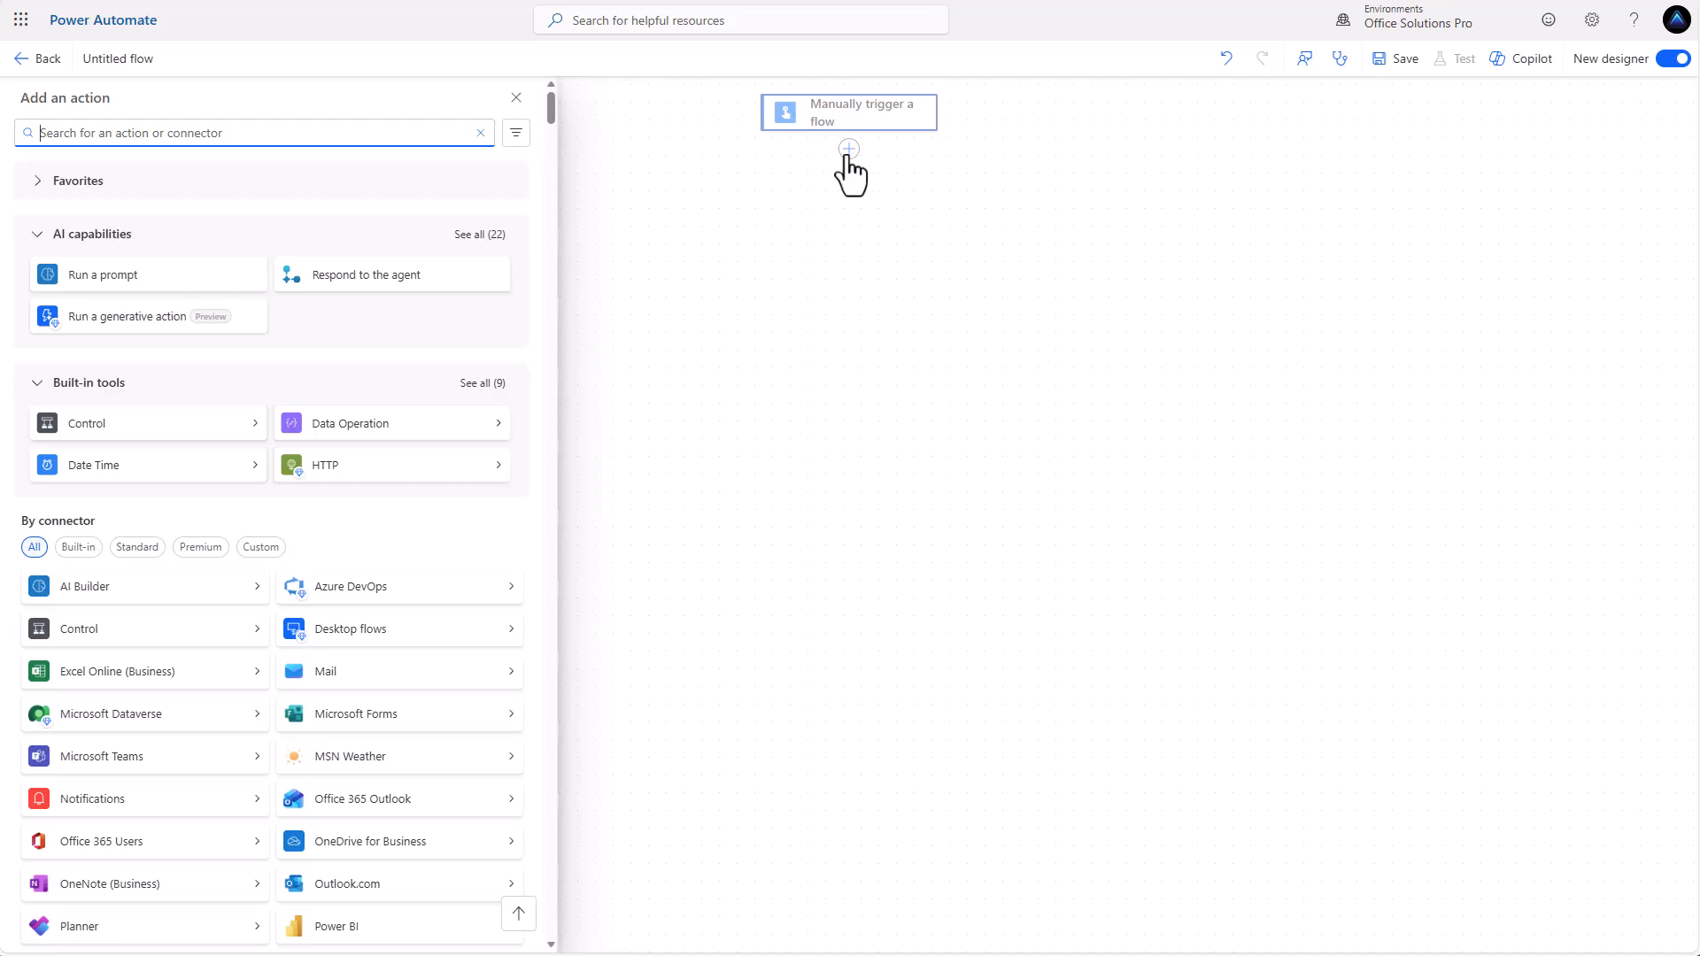
{"action": "scroll", "coordinate": [485, 653], "scroll_direction": "down", "scroll_amount": 3}
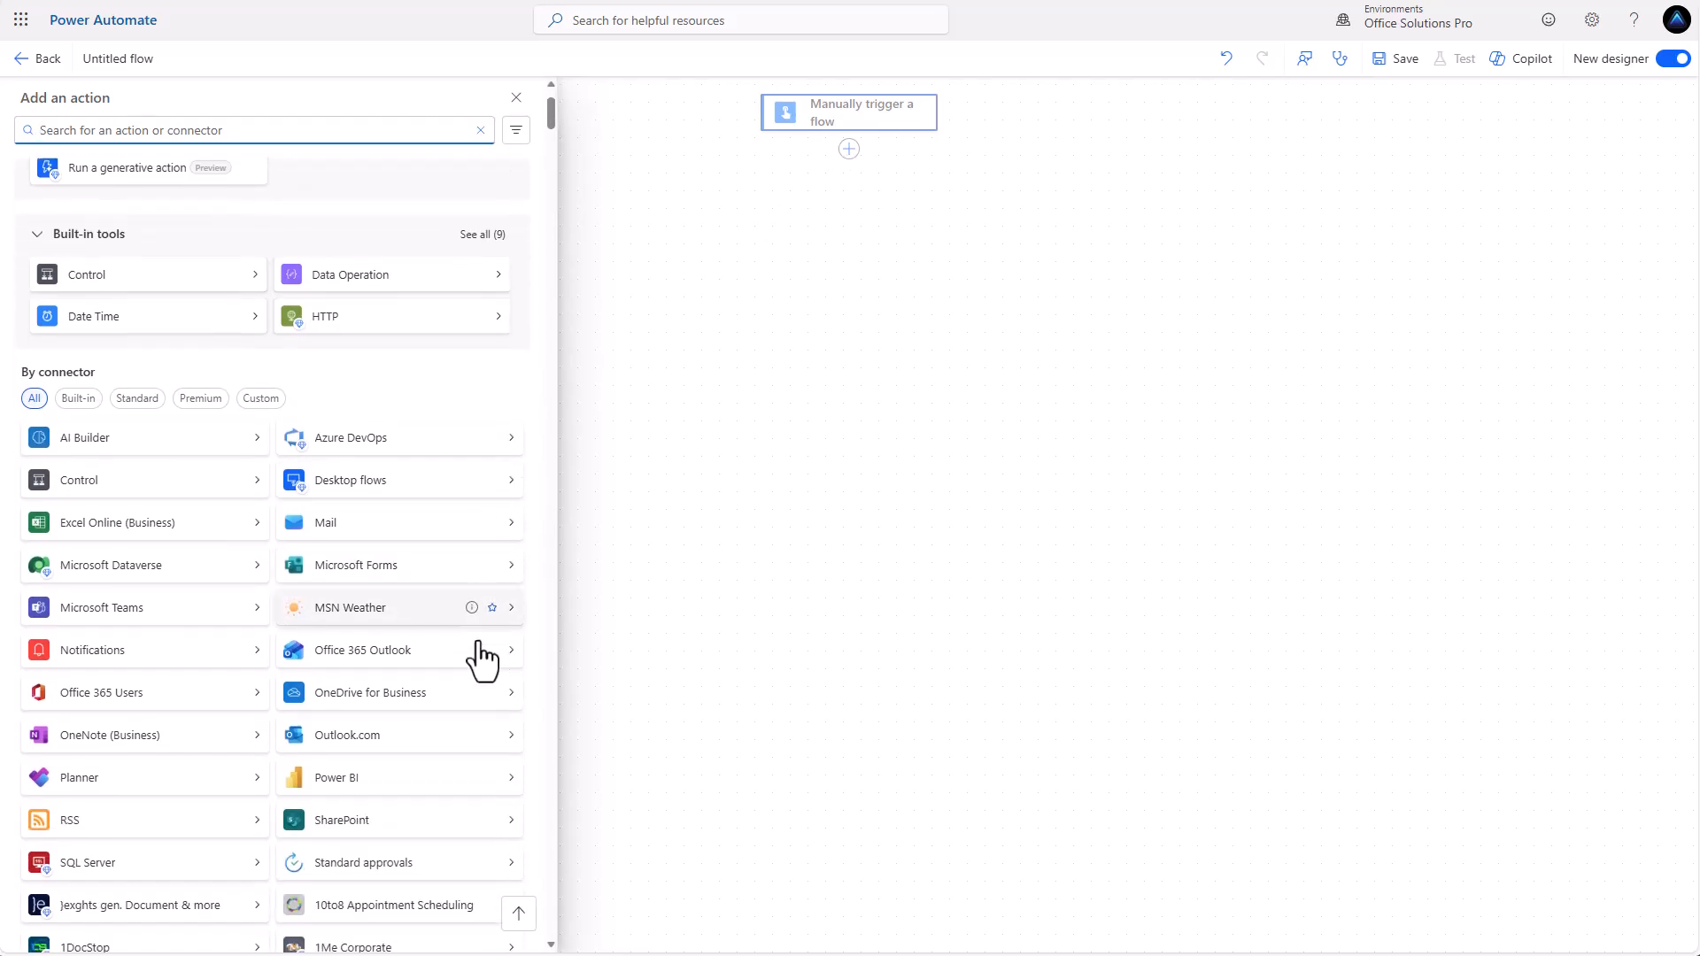
{"action": "left_click", "coordinate": [360, 801]}
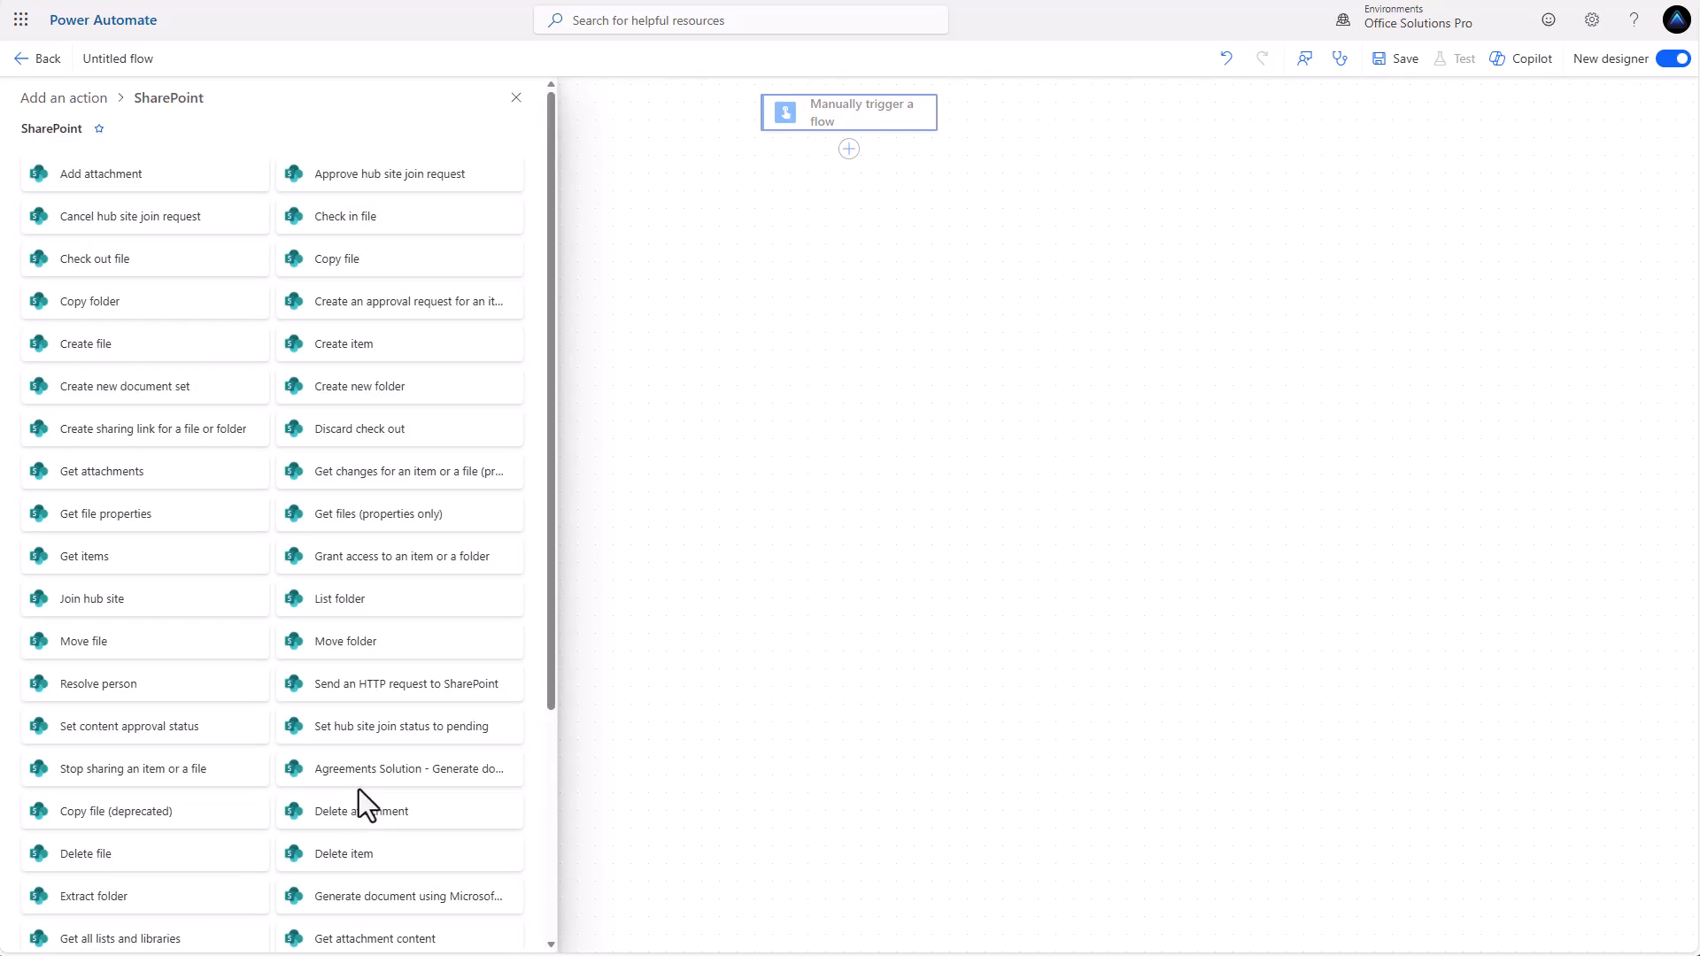
{"action": "left_click", "coordinate": [82, 561]}
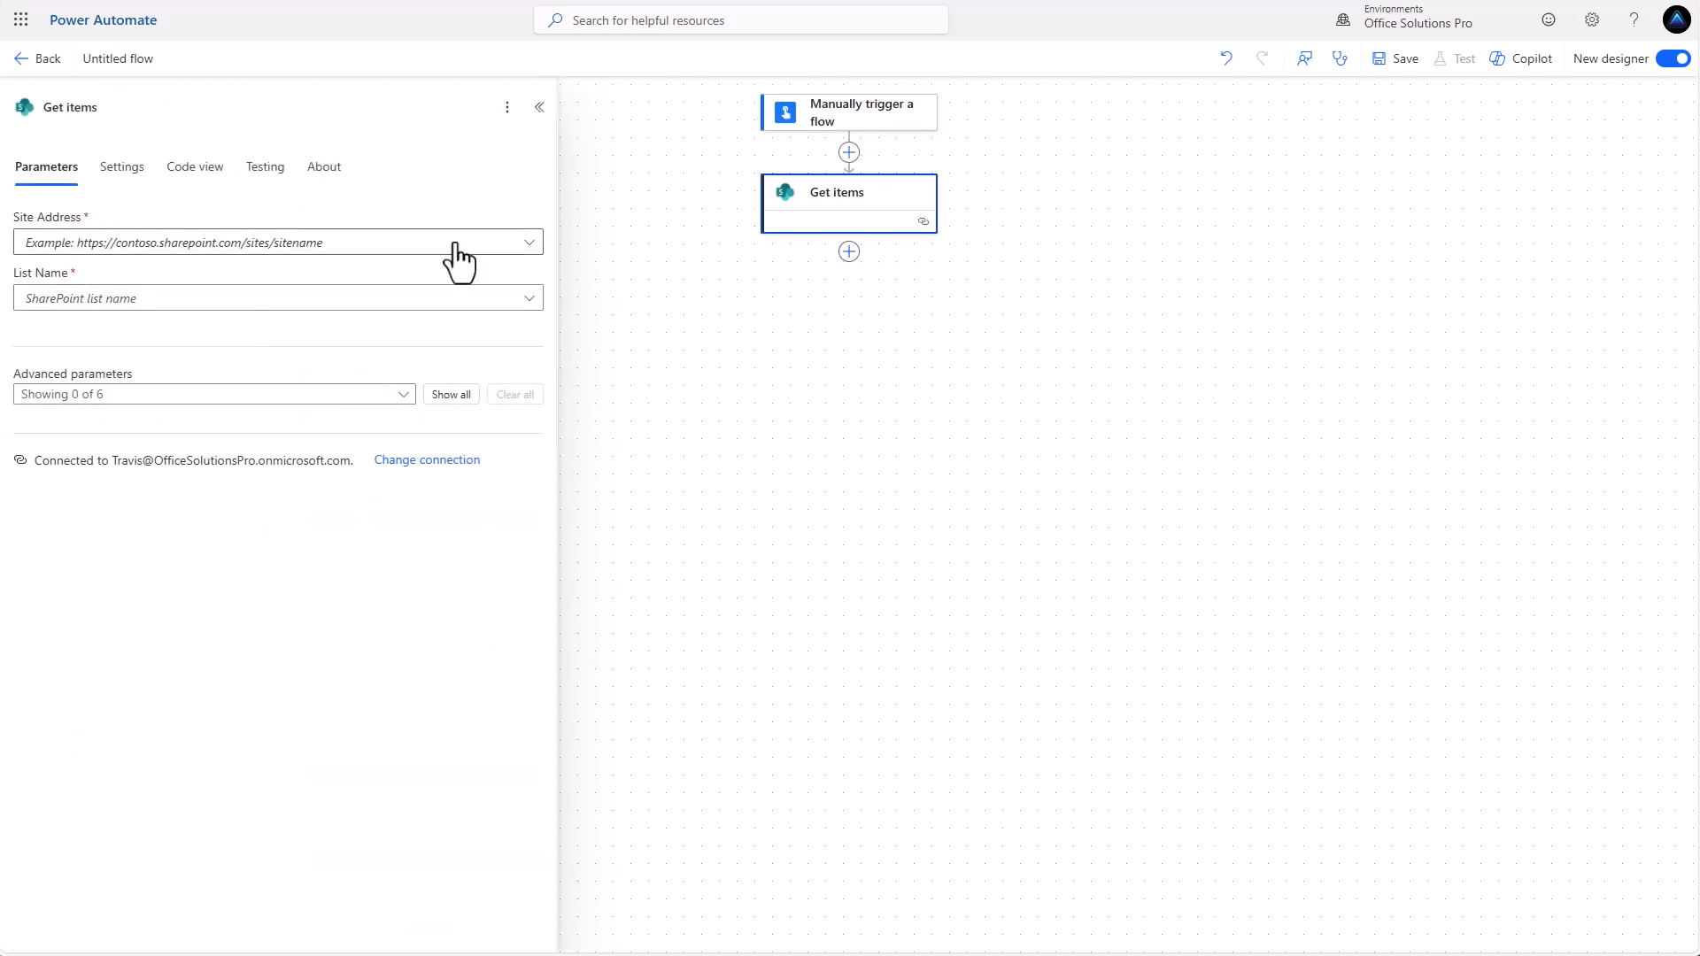
{"action": "left_click", "coordinate": [455, 246]}
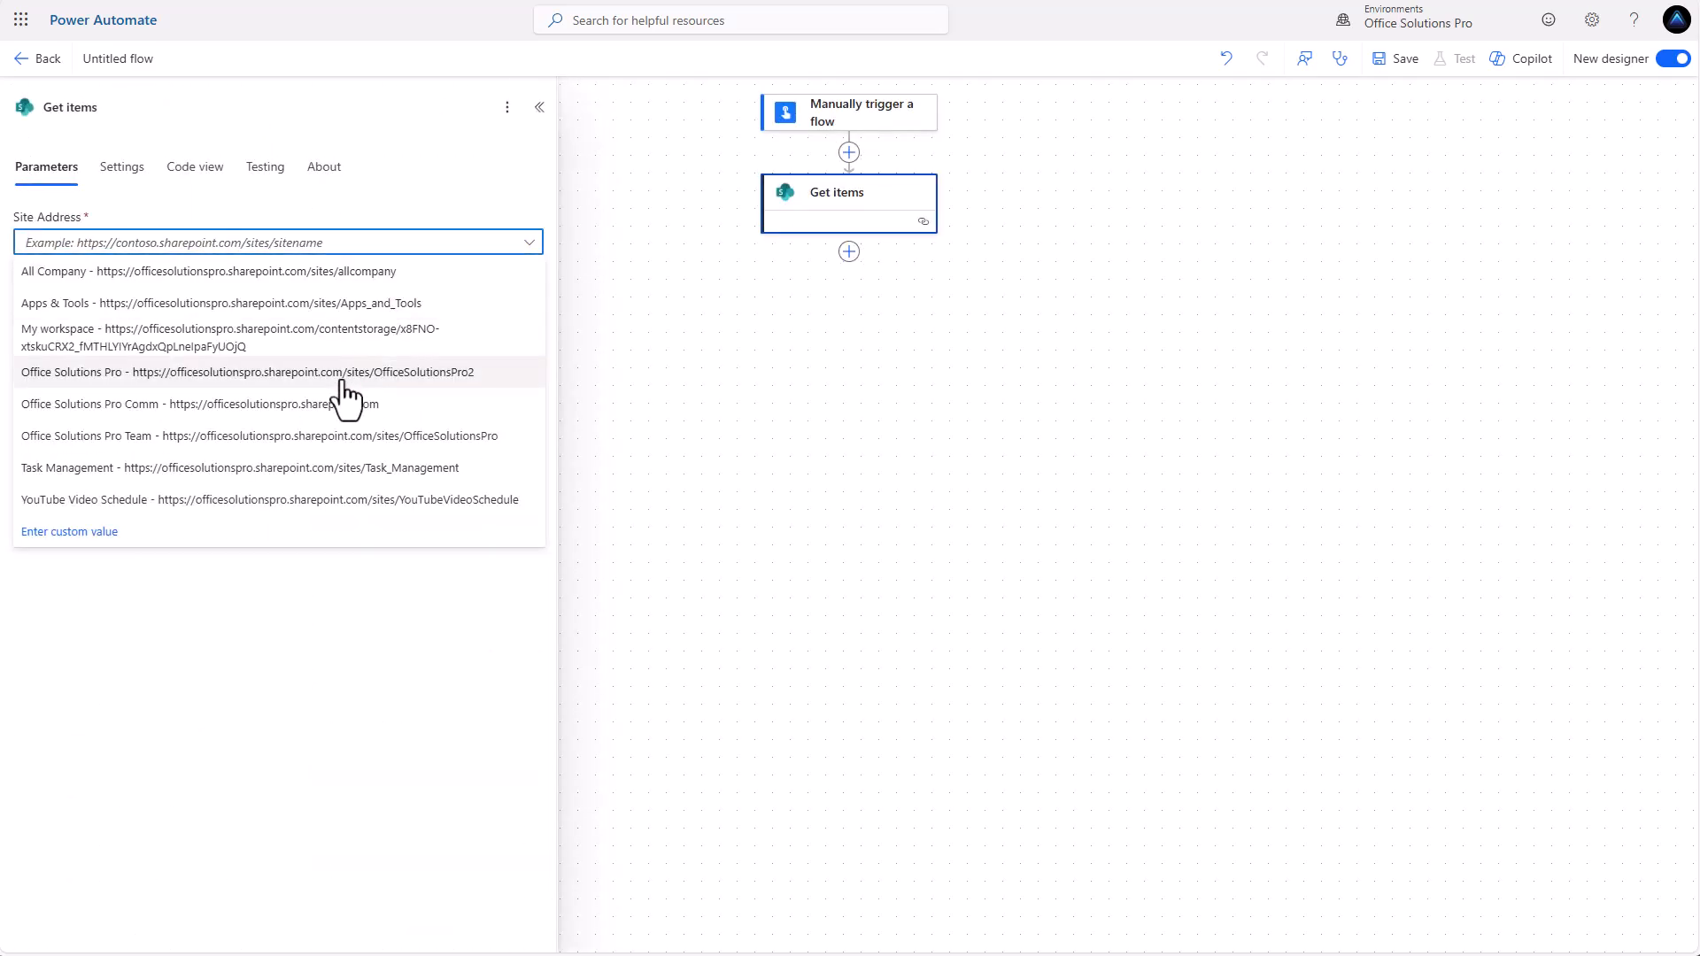
{"action": "left_click", "coordinate": [336, 375]}
{"action": "left_click", "coordinate": [440, 304]}
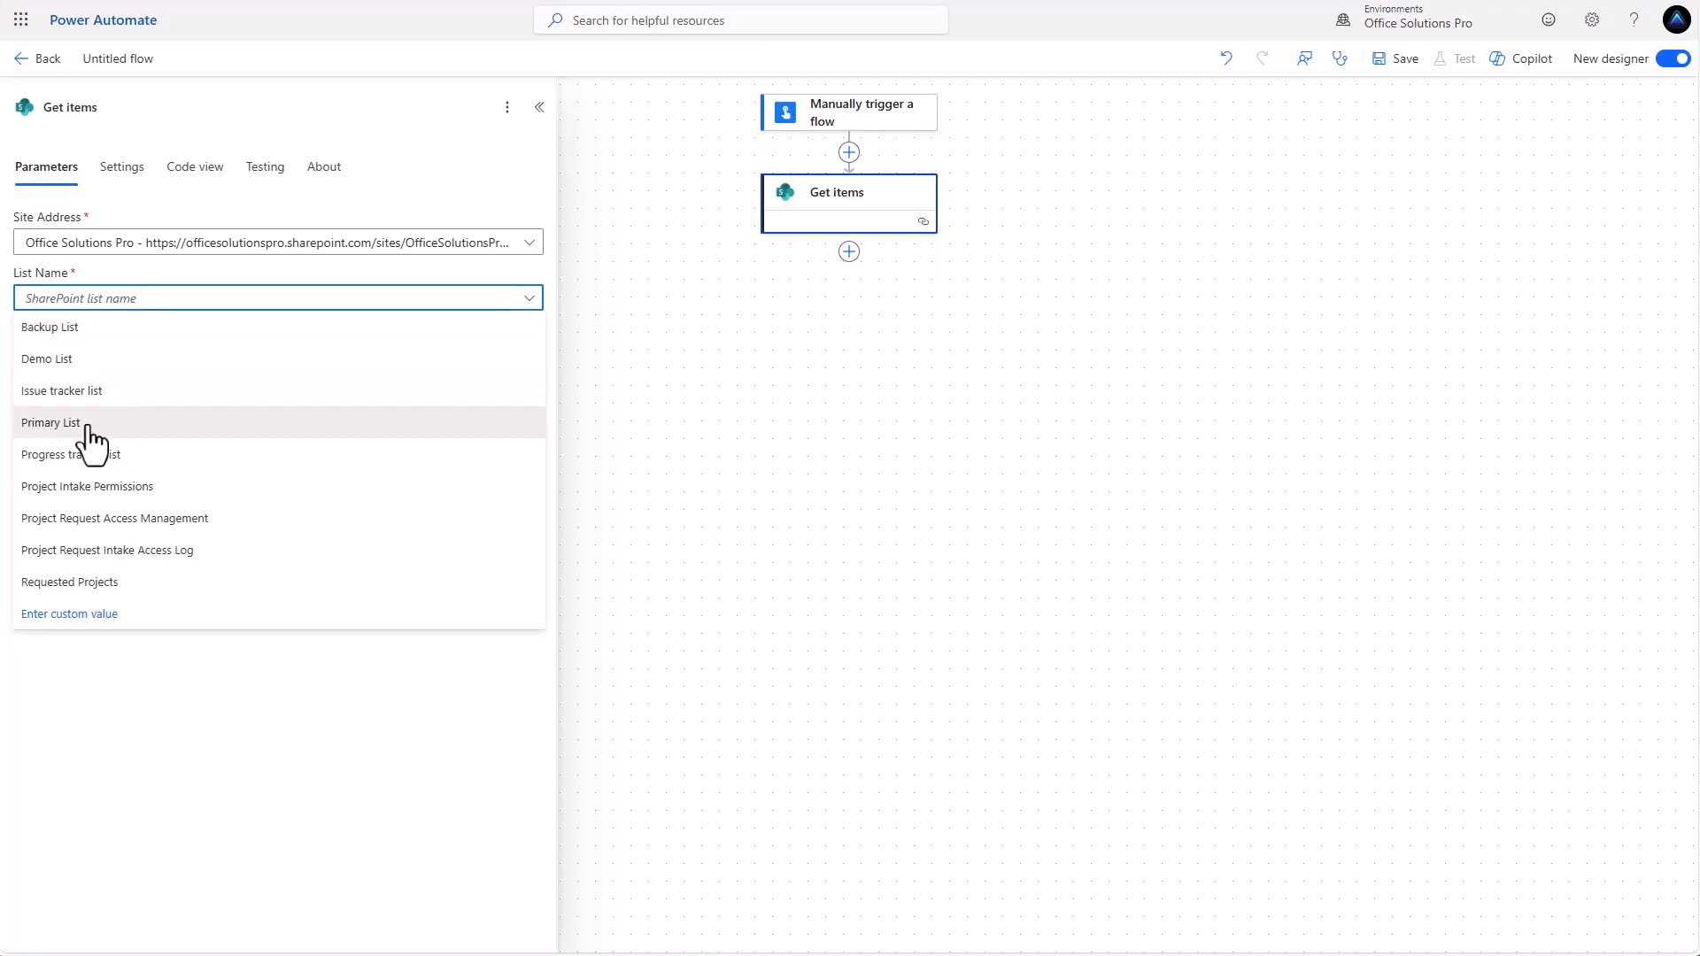
{"action": "left_click", "coordinate": [89, 425]}
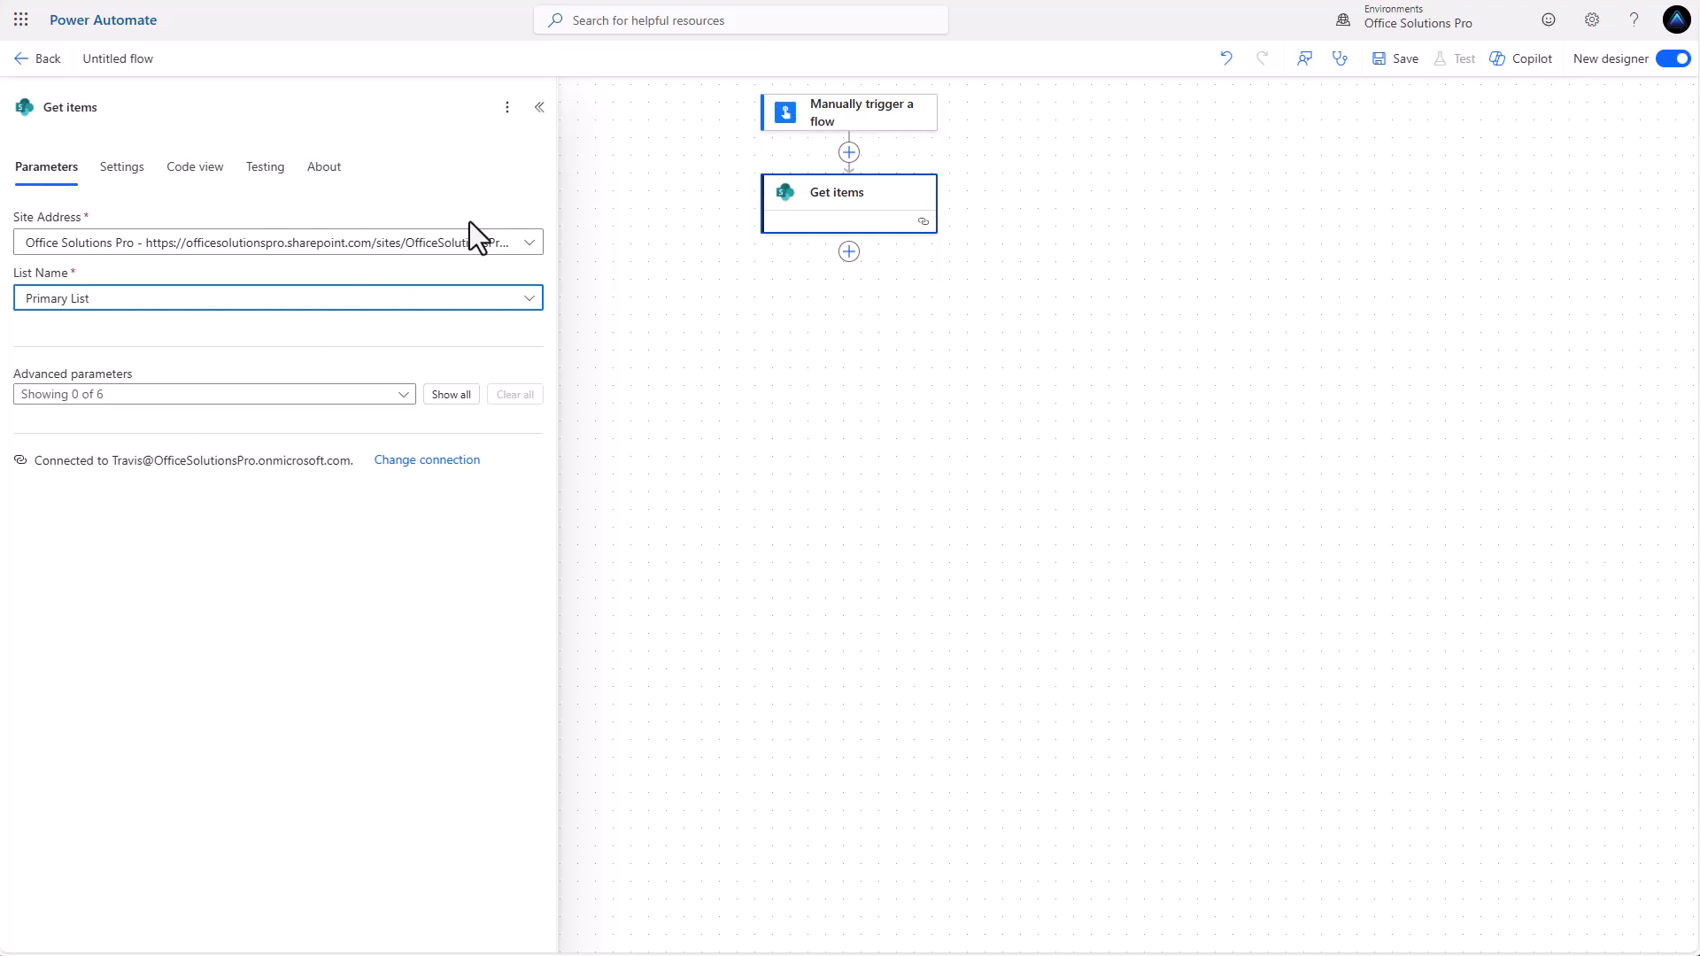
{"action": "left_click", "coordinate": [503, 222]}
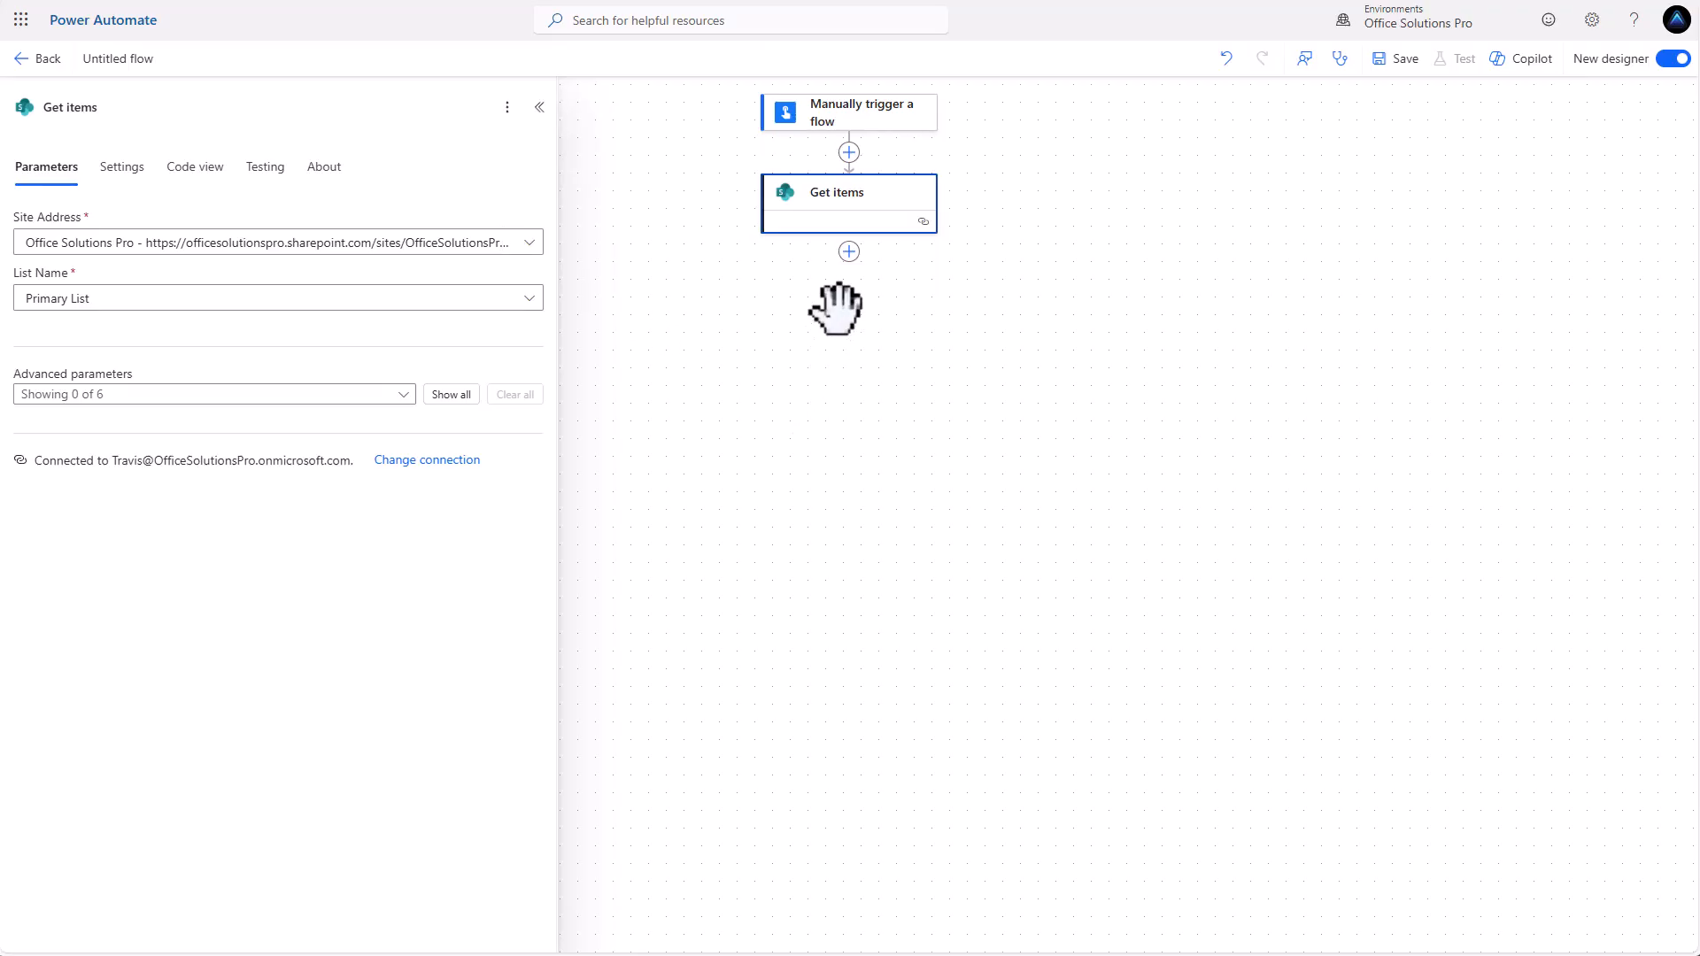
Add a SharePoint Create item action targeting Backup List on the Office Solutions Pro site.
{"action": "left_click", "coordinate": [849, 252]}
{"action": "scroll", "coordinate": [403, 735], "scroll_direction": "down", "scroll_amount": 3}
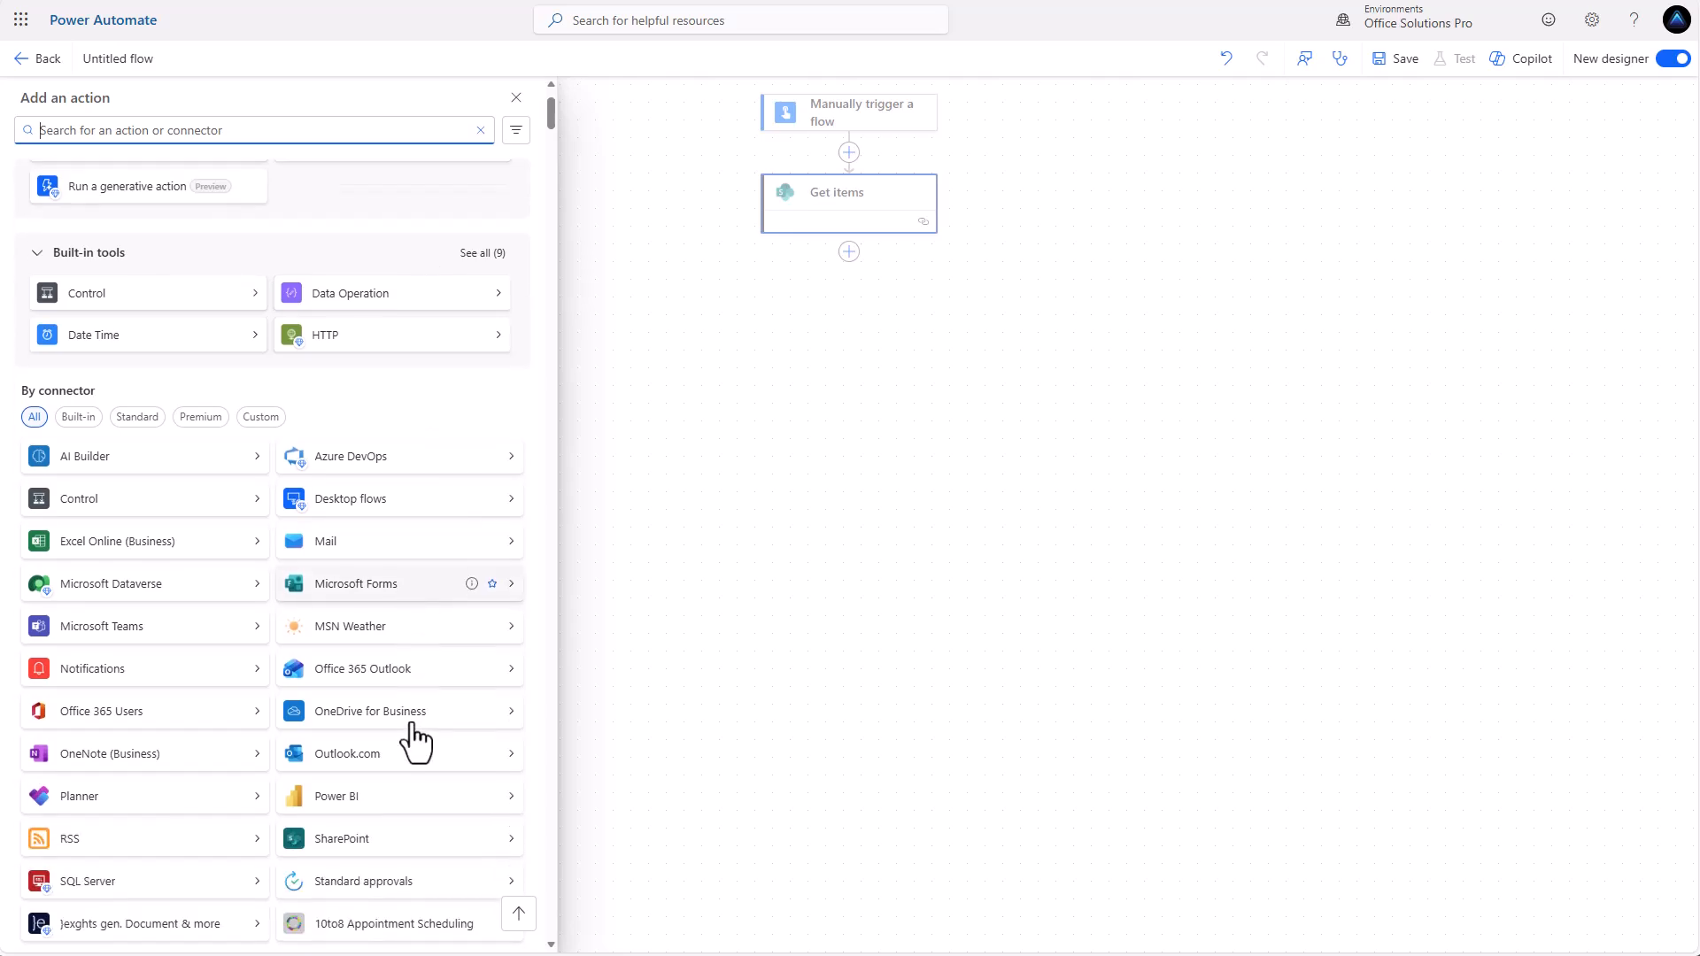
{"action": "left_click", "coordinate": [372, 709]}
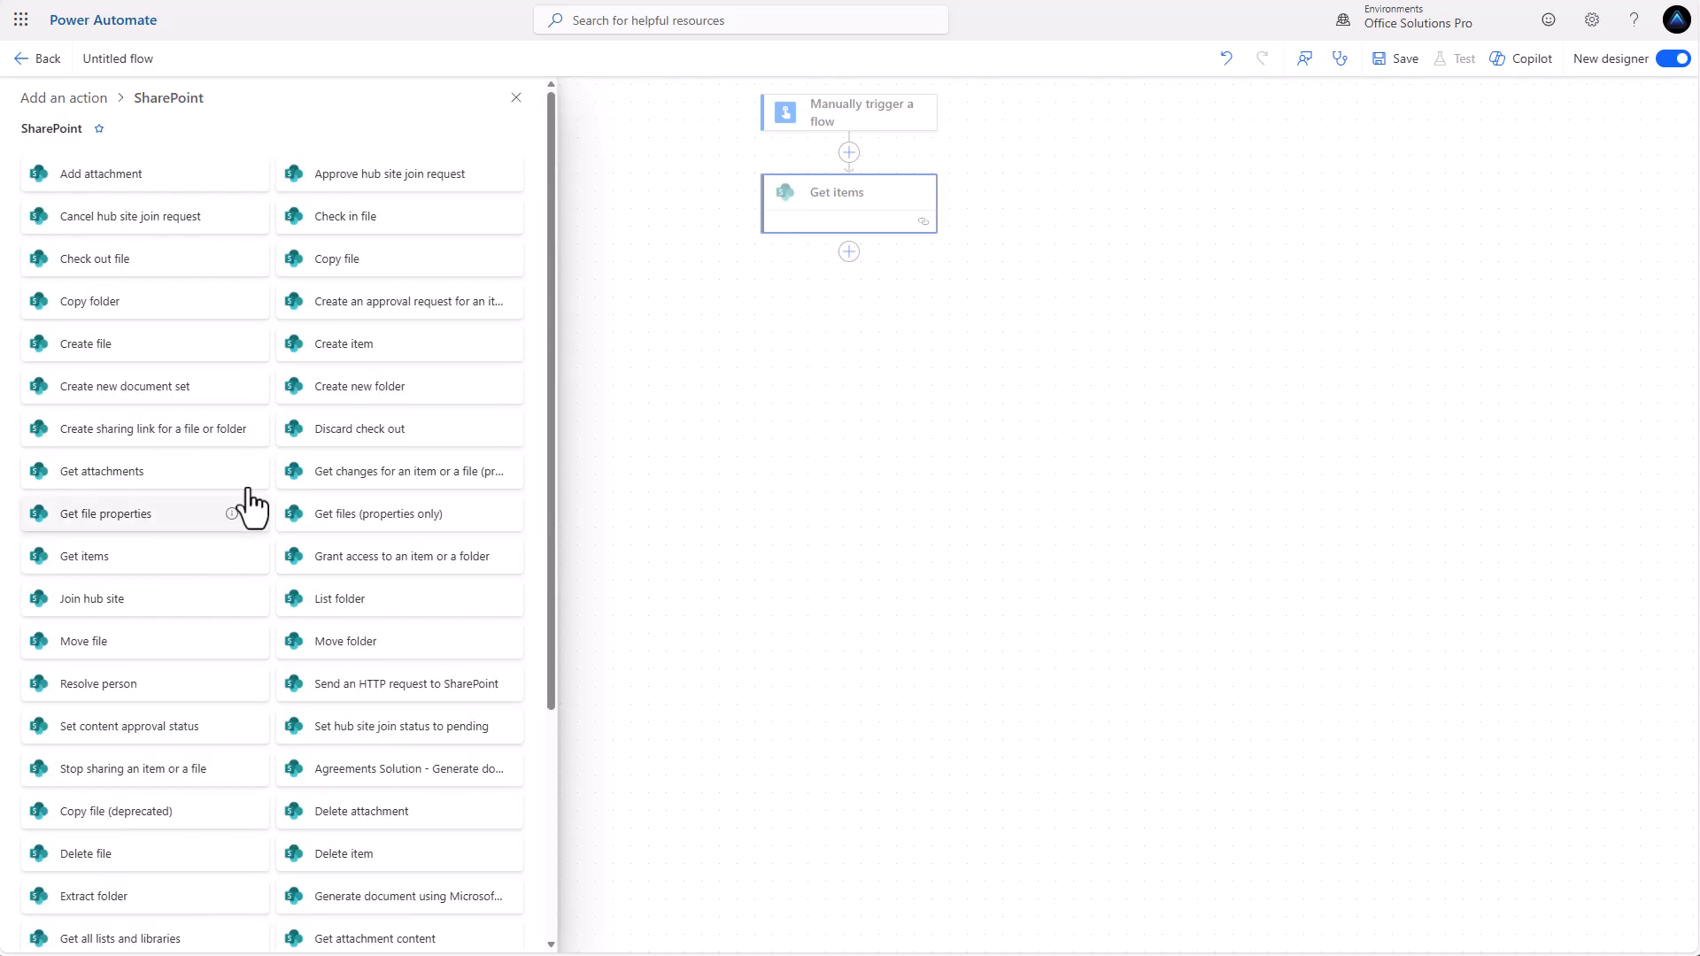
{"action": "left_click", "coordinate": [337, 359]}
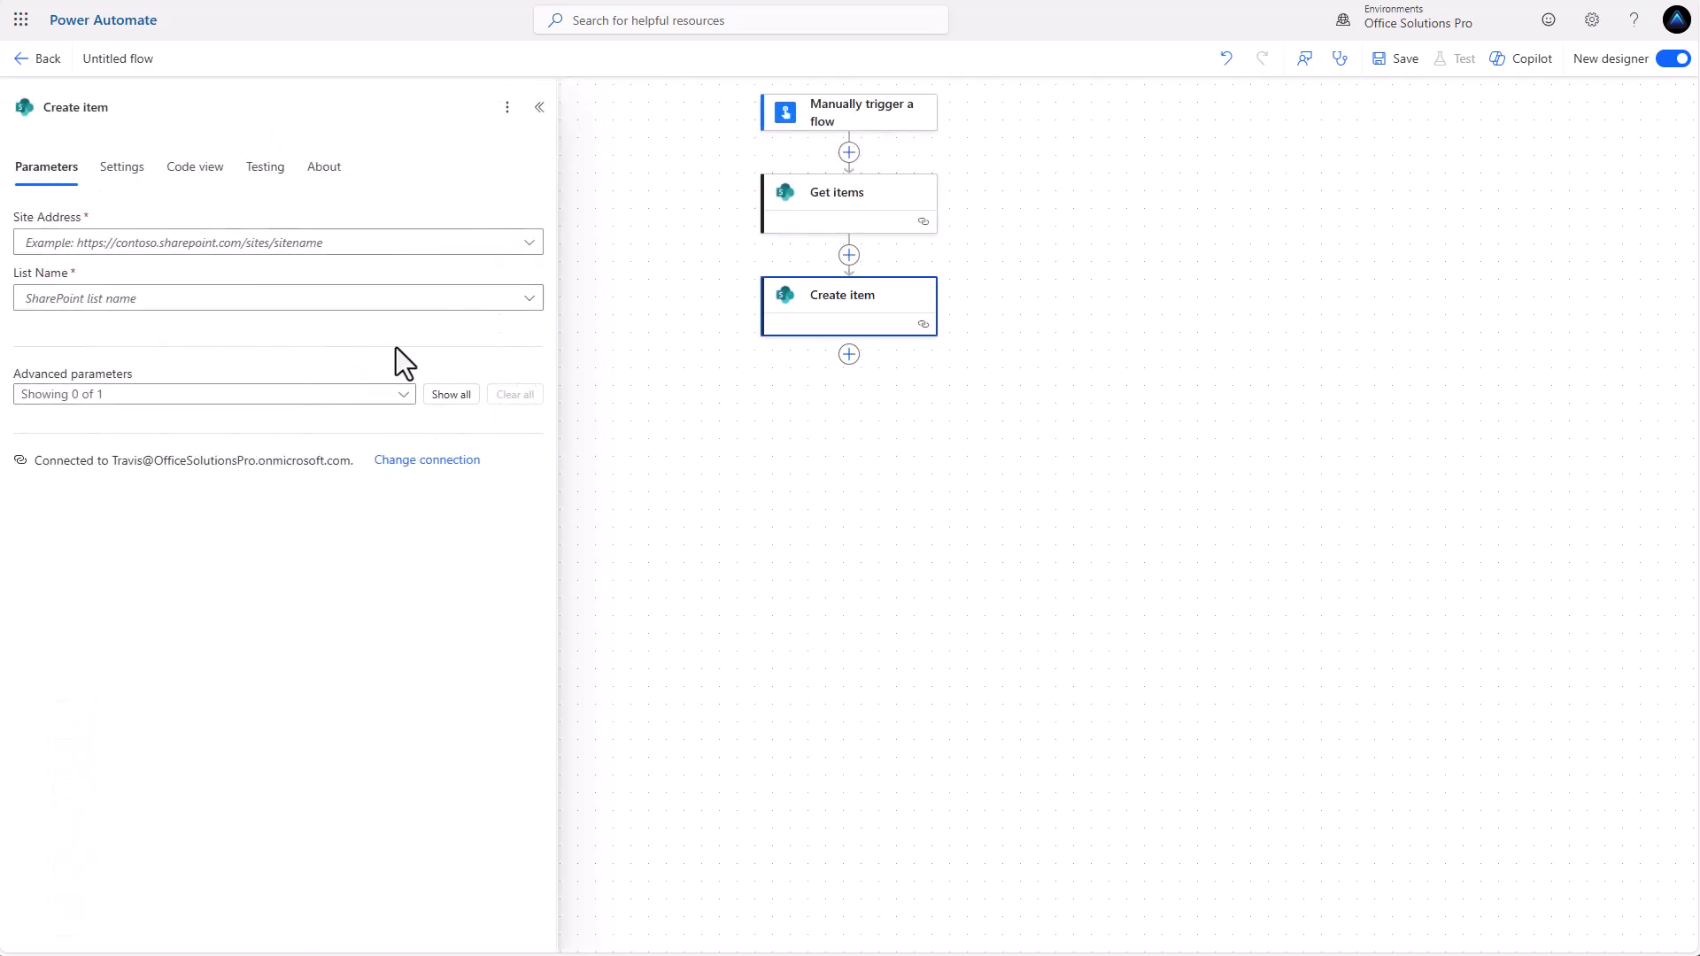
{"action": "left_click", "coordinate": [501, 251]}
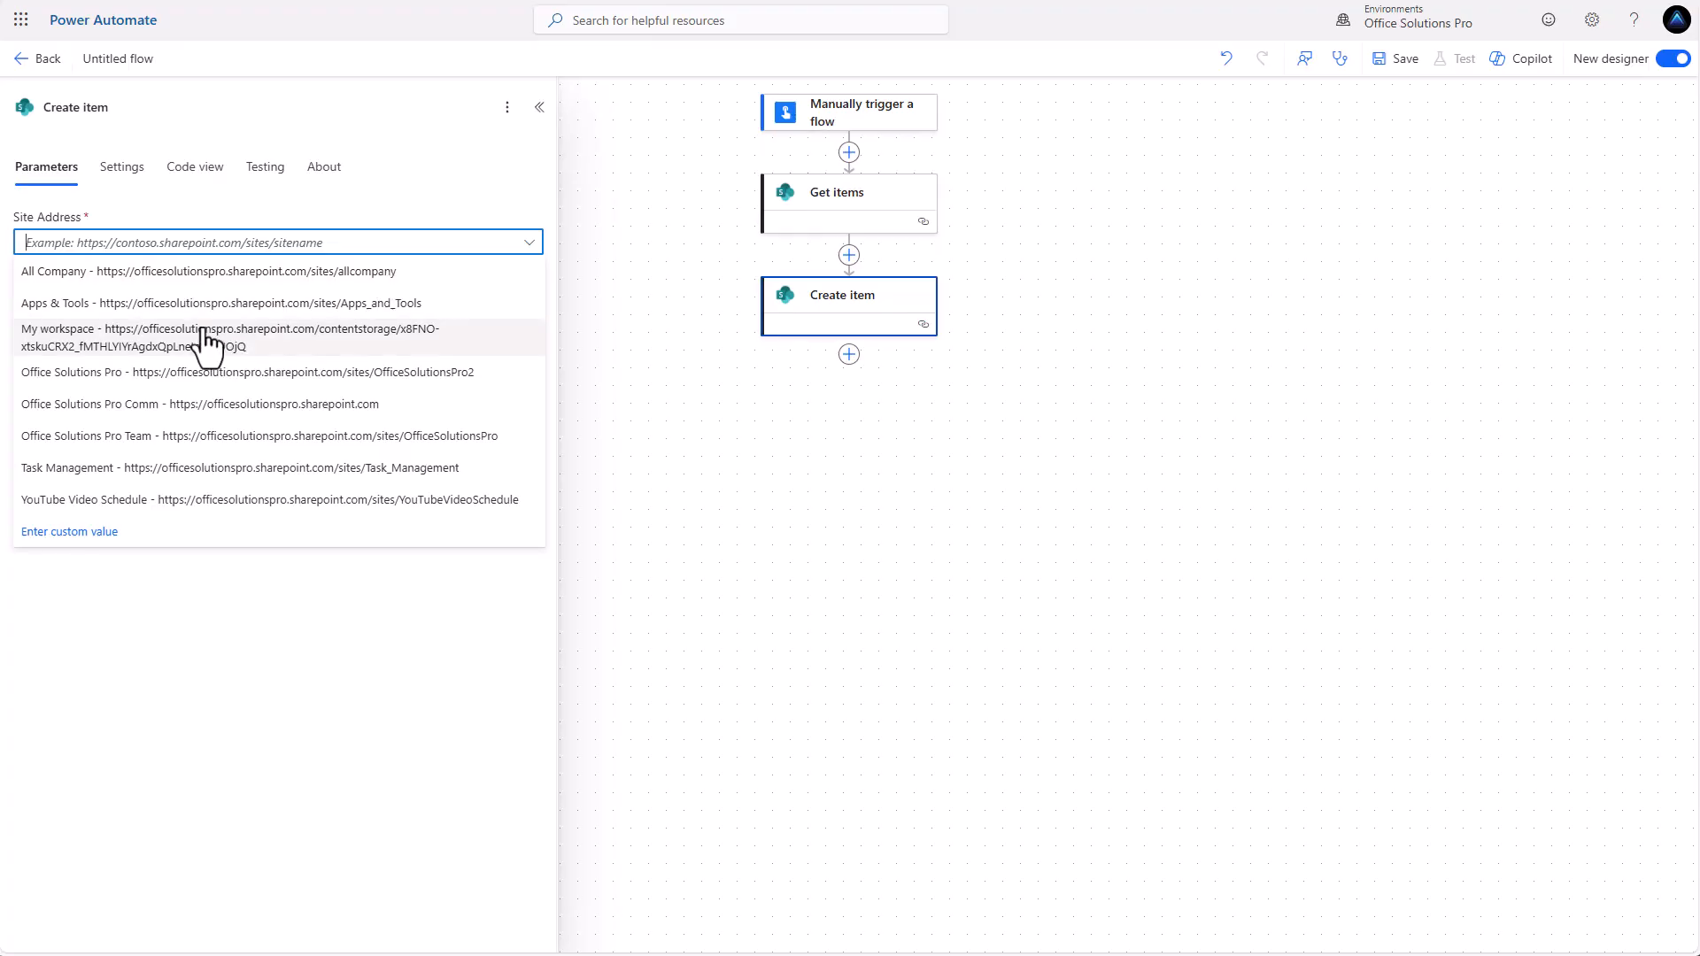
{"action": "left_click", "coordinate": [180, 374]}
{"action": "left_click", "coordinate": [339, 304]}
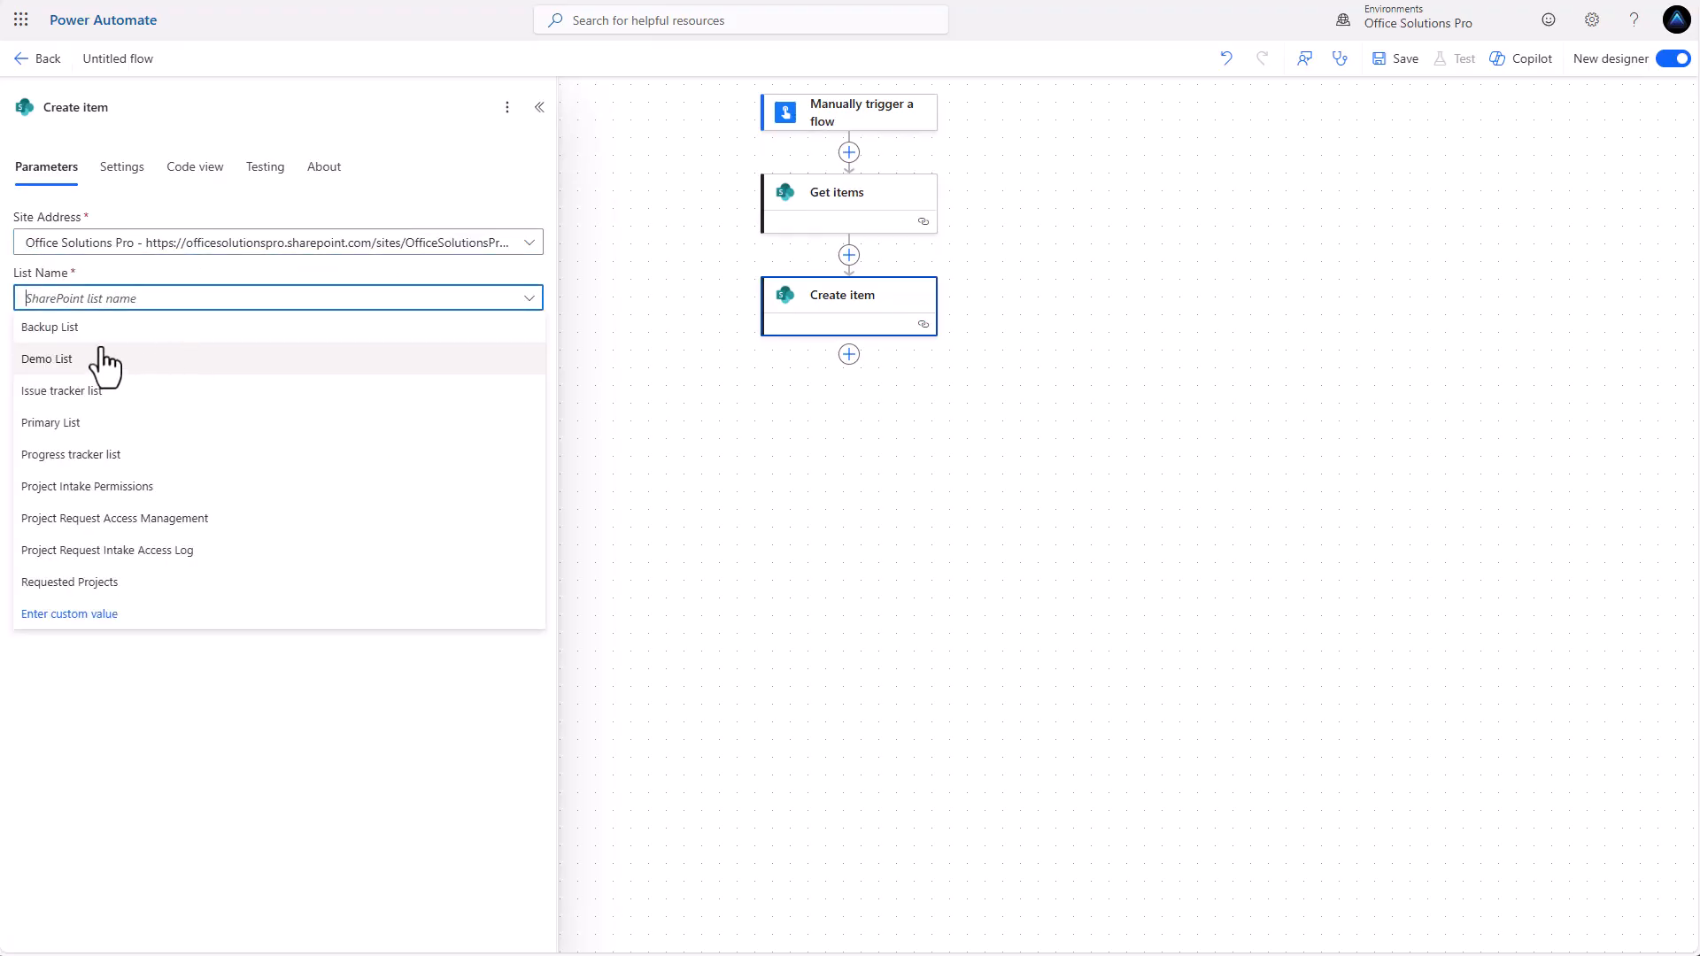
{"action": "left_click", "coordinate": [89, 335]}
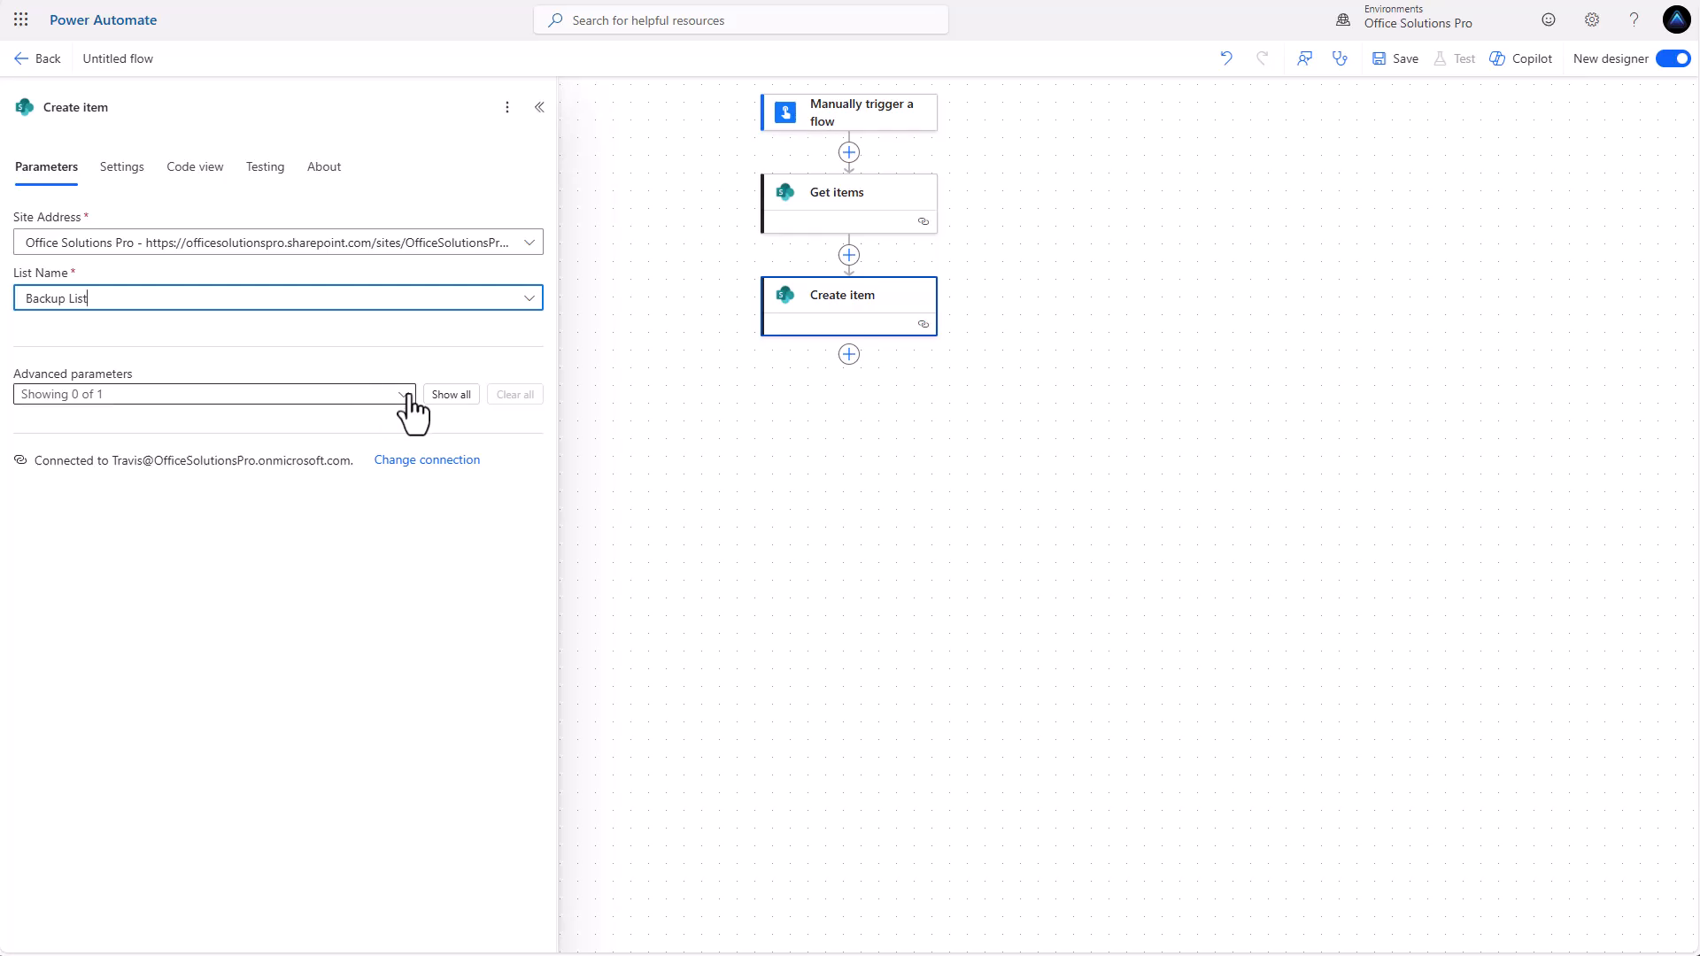
Show all advanced fields of Create item and map its Title to the Get items Title dynamic value.
{"action": "left_click", "coordinate": [447, 395]}
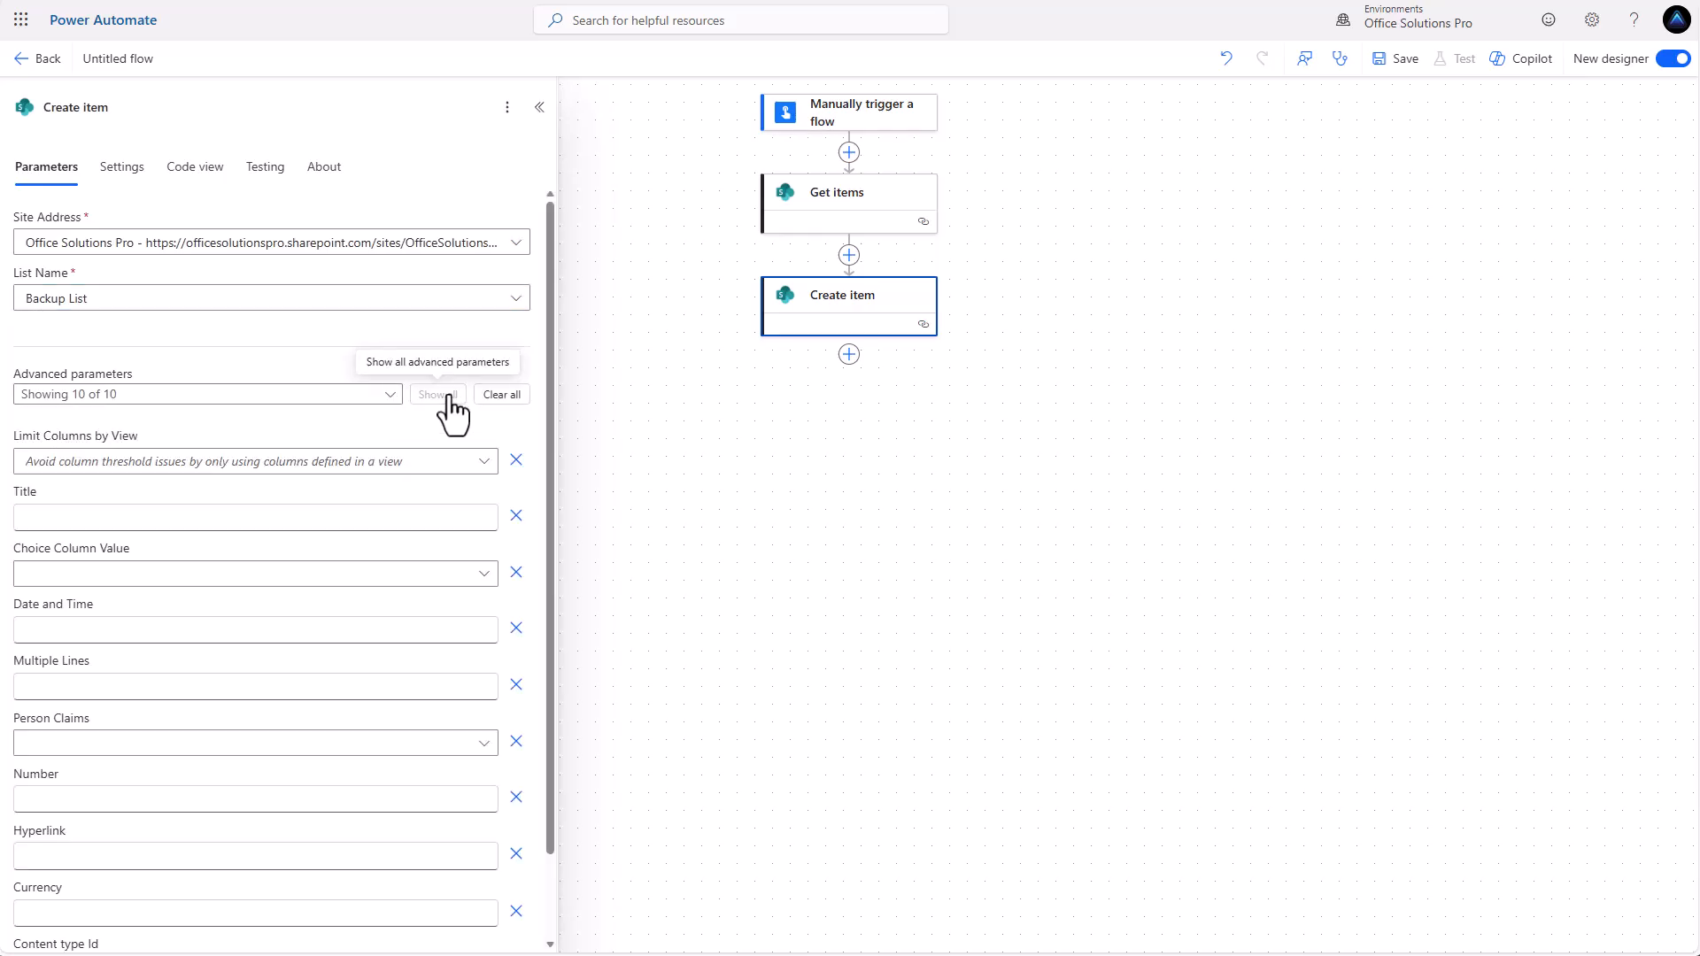
{"action": "left_click", "coordinate": [167, 520]}
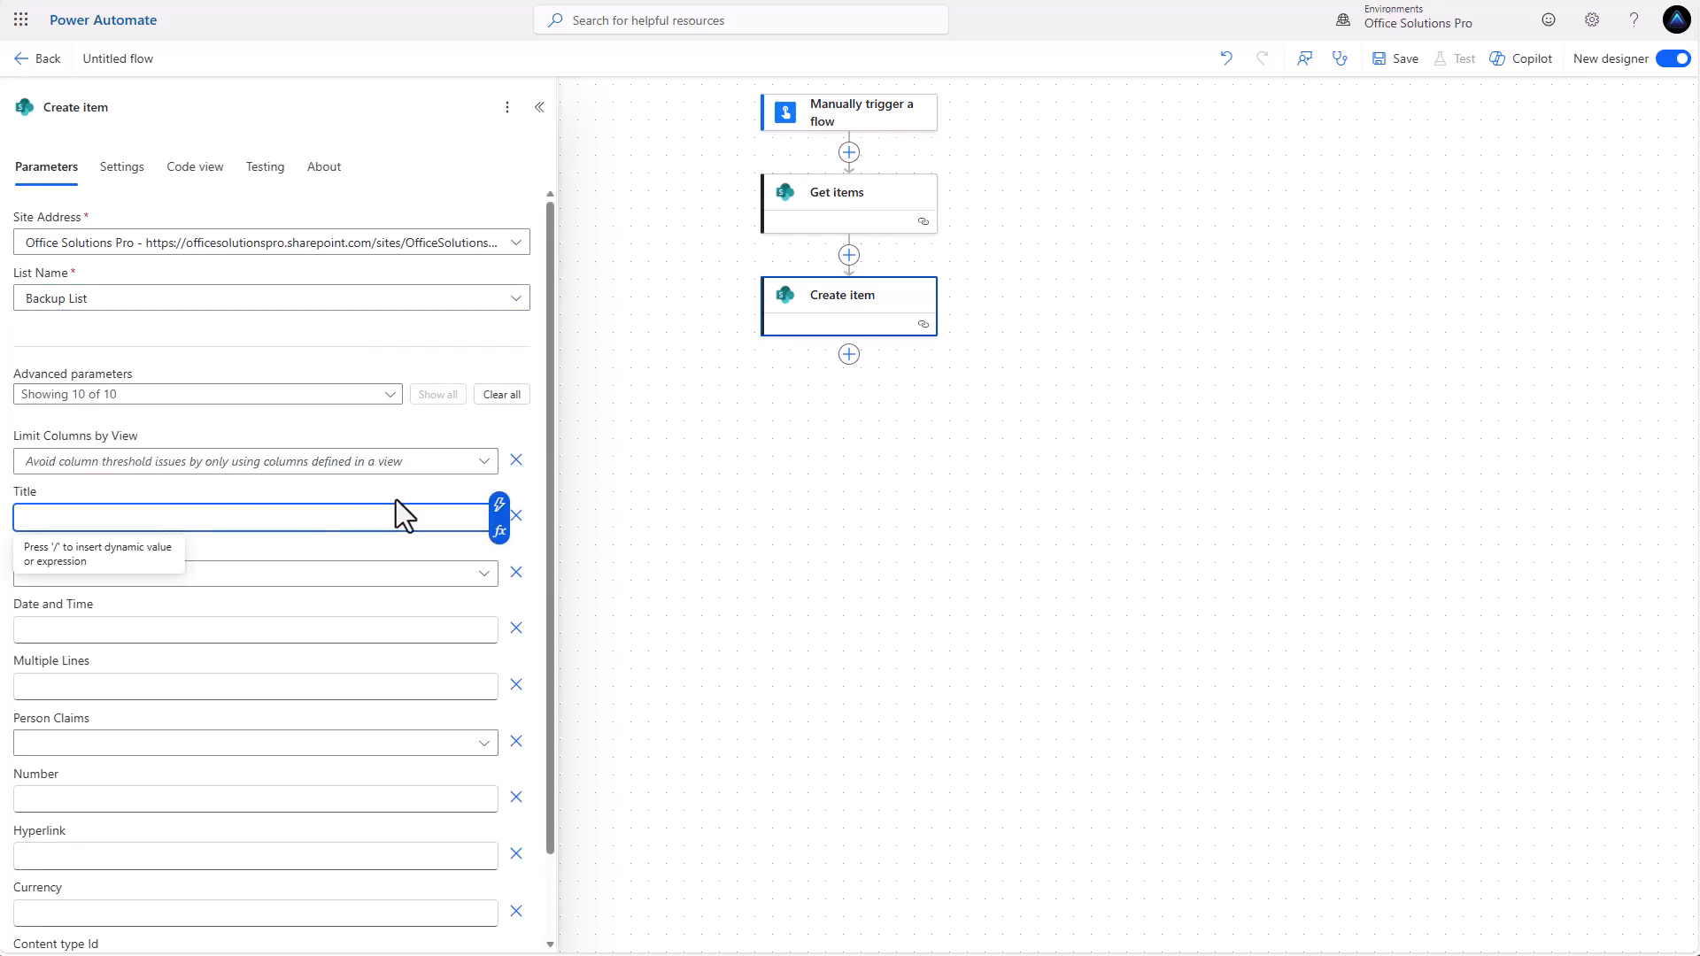
{"action": "left_click", "coordinate": [500, 512]}
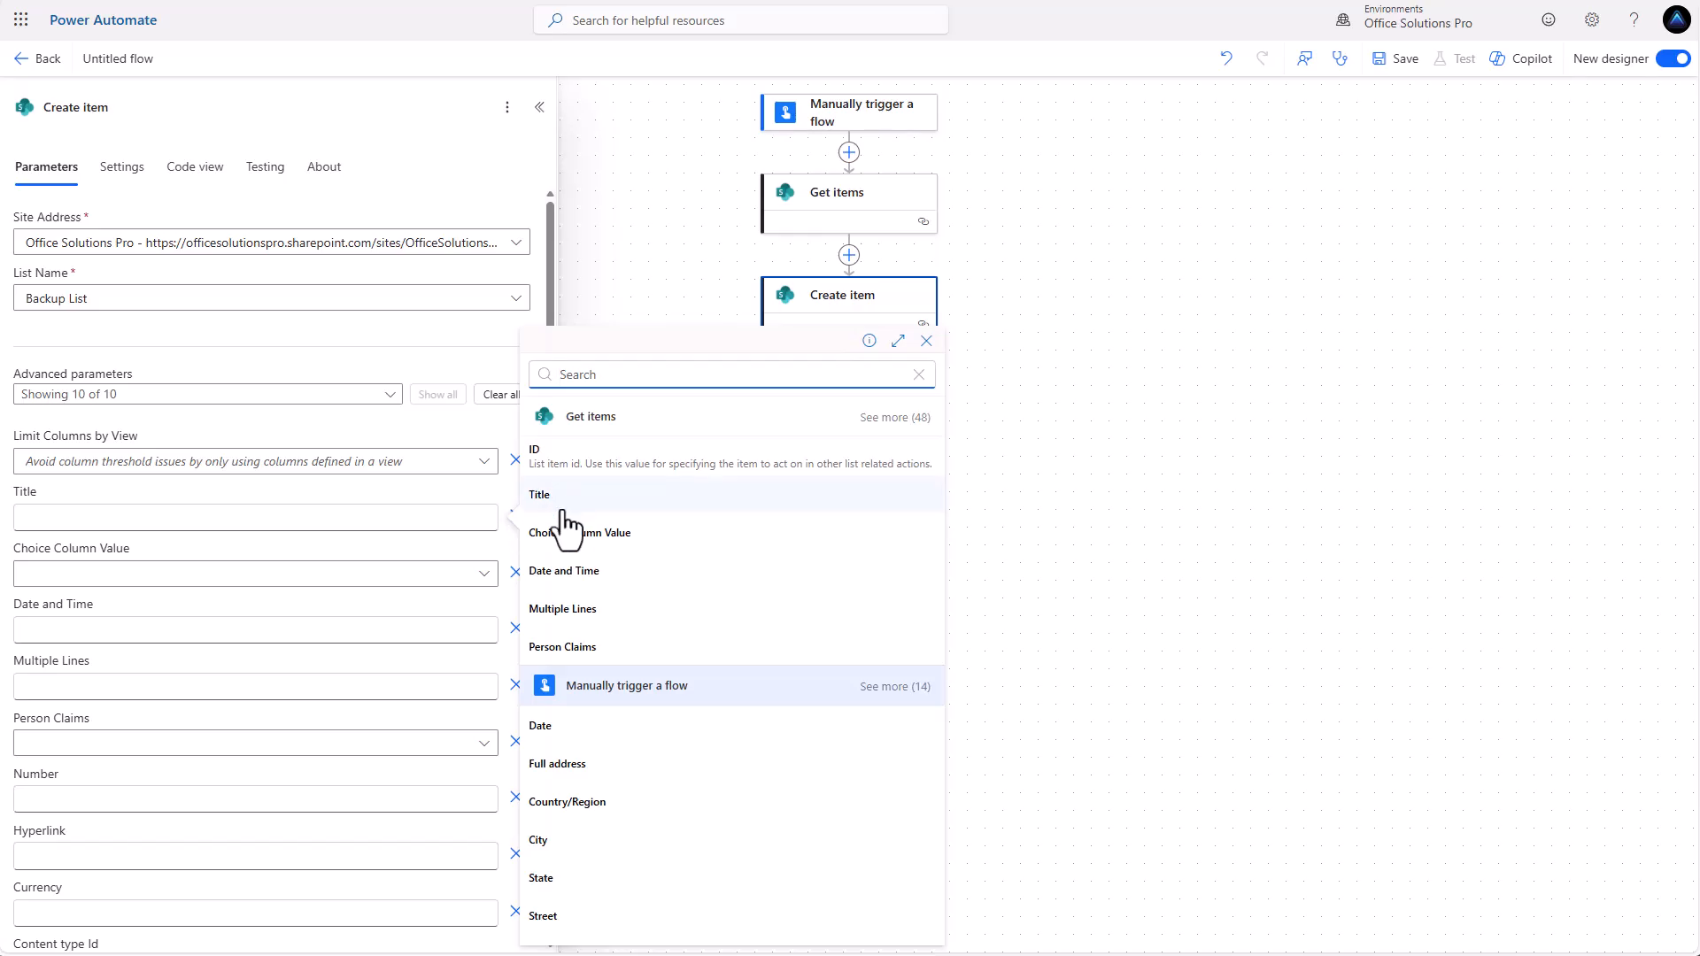
{"action": "left_click", "coordinate": [127, 581]}
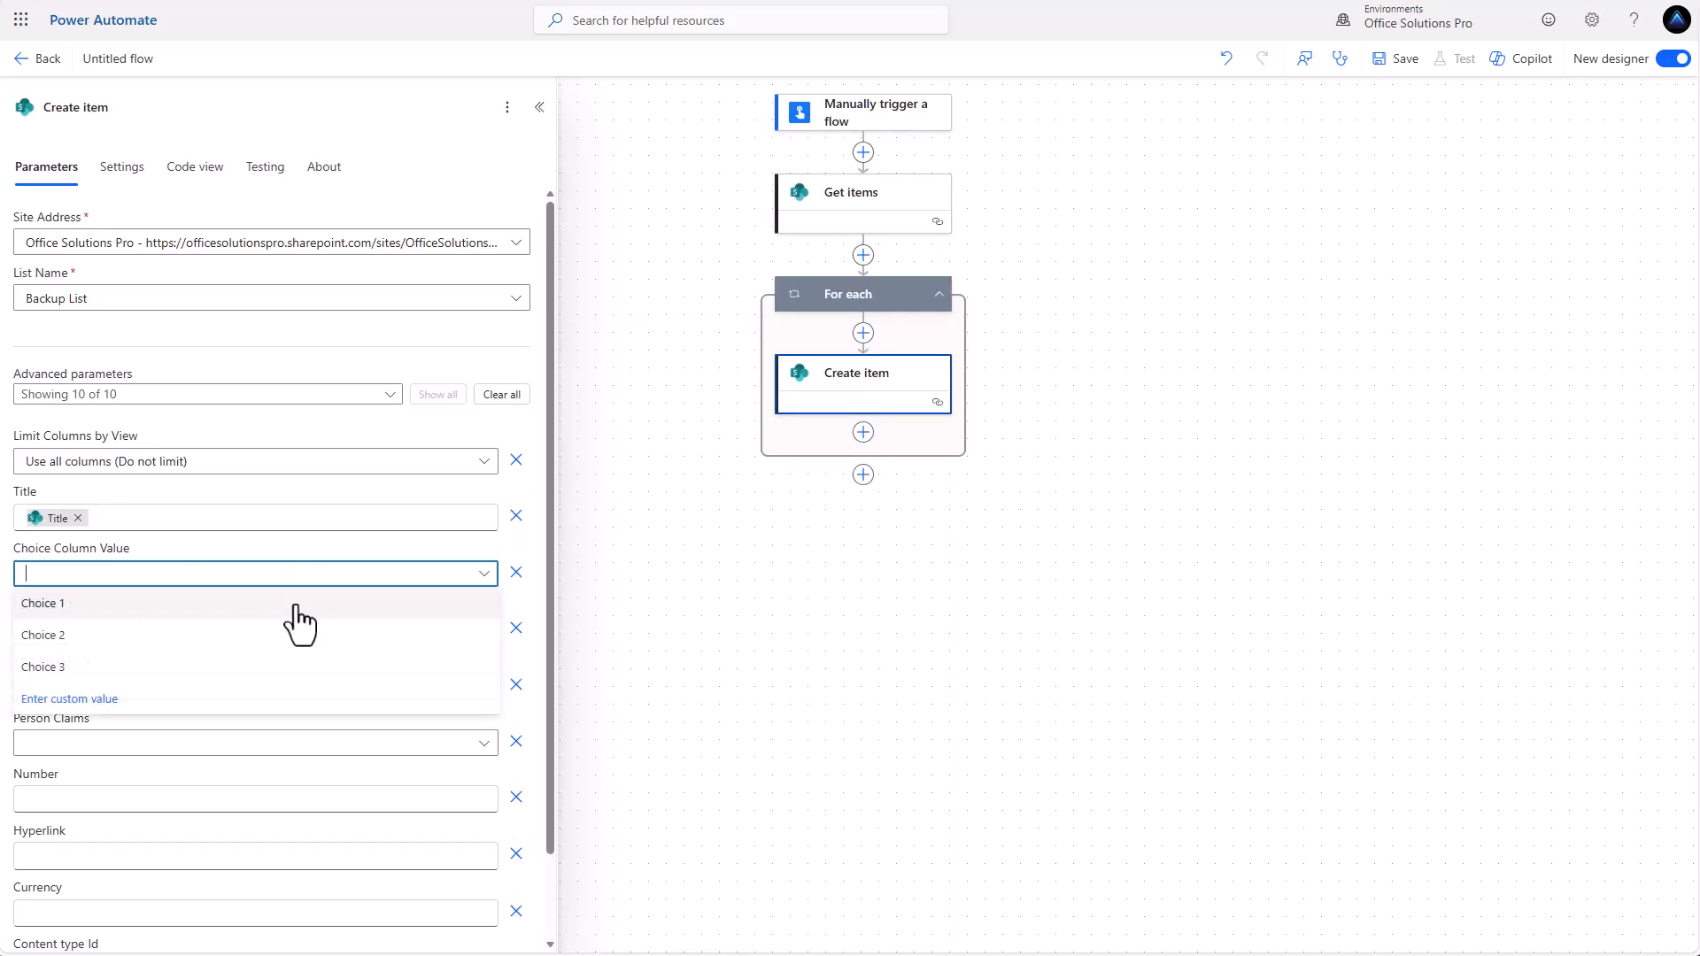
Map the Create item Choice Column Value and Date and Time fields to the matching Get items dynamic values.
{"action": "left_click", "coordinate": [51, 700]}
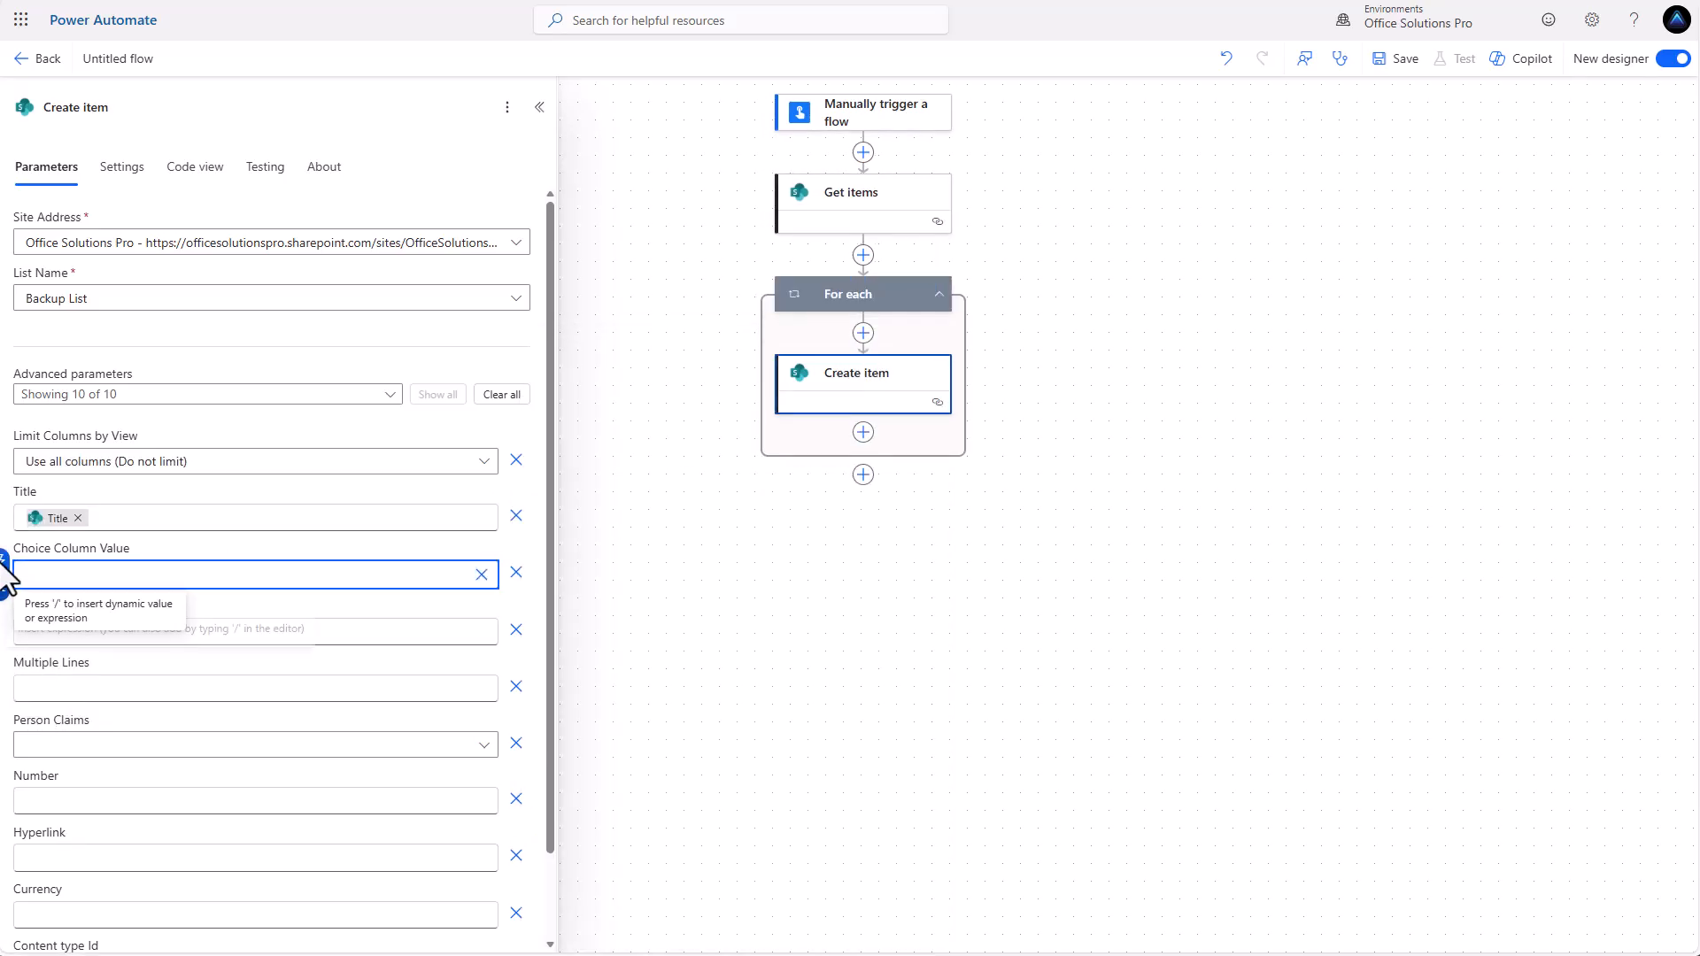
{"action": "key", "text": "/"}
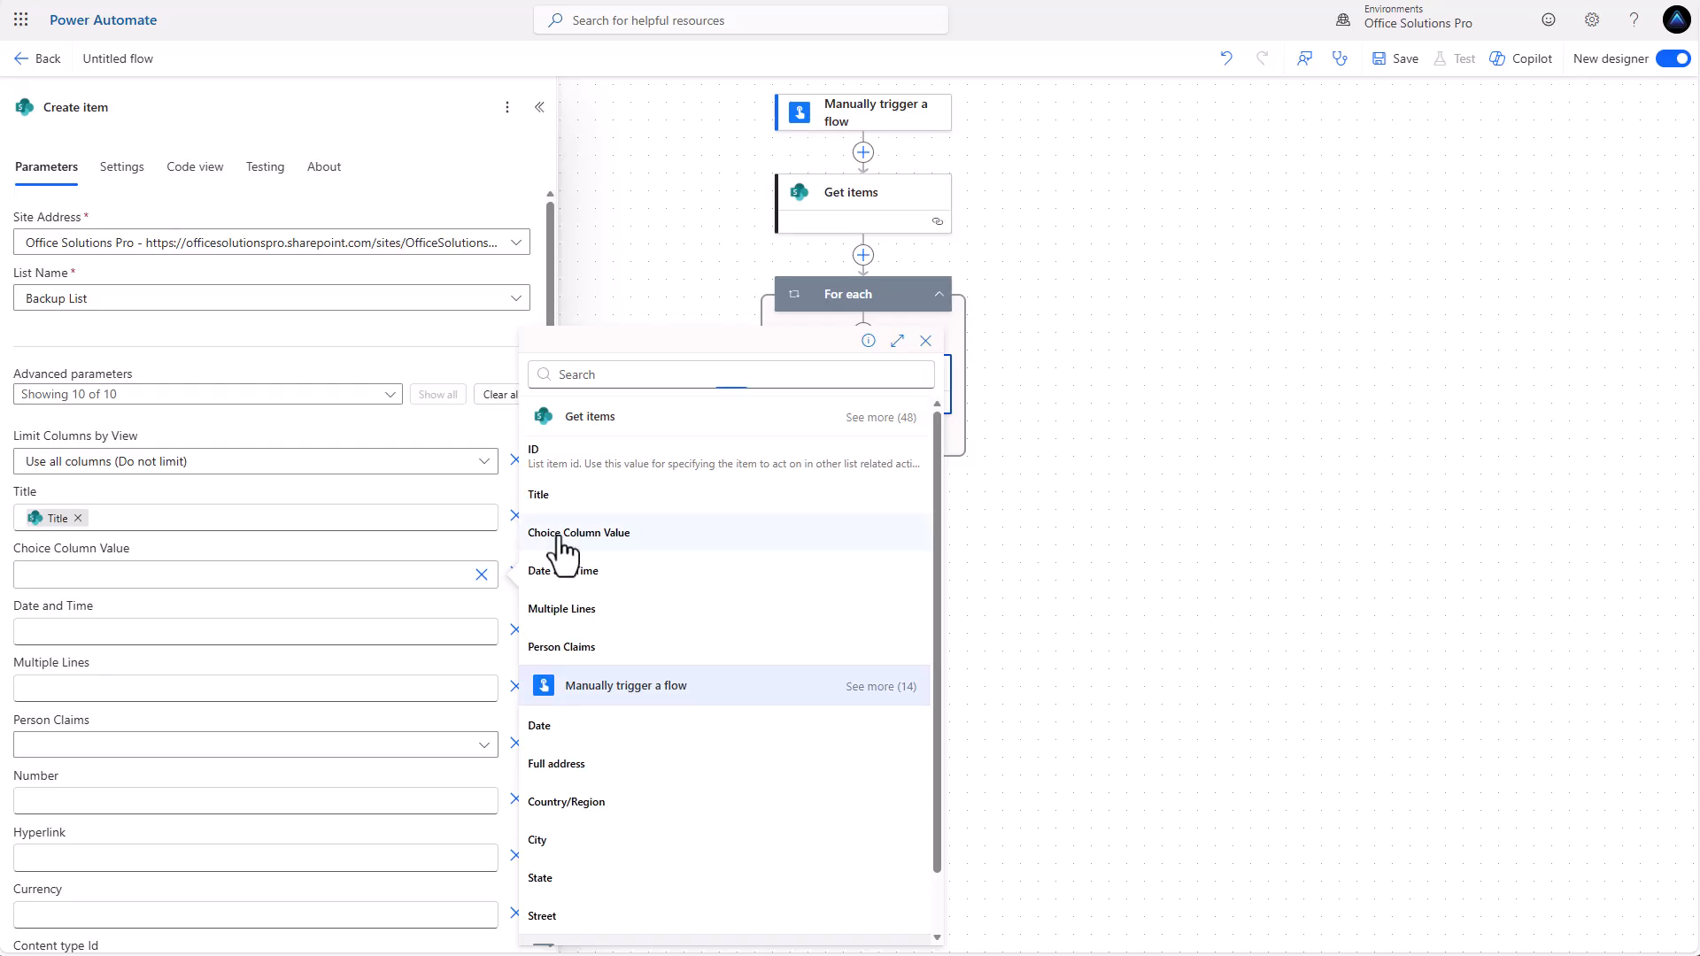
{"action": "left_click", "coordinate": [567, 532]}
{"action": "left_click", "coordinate": [345, 634]}
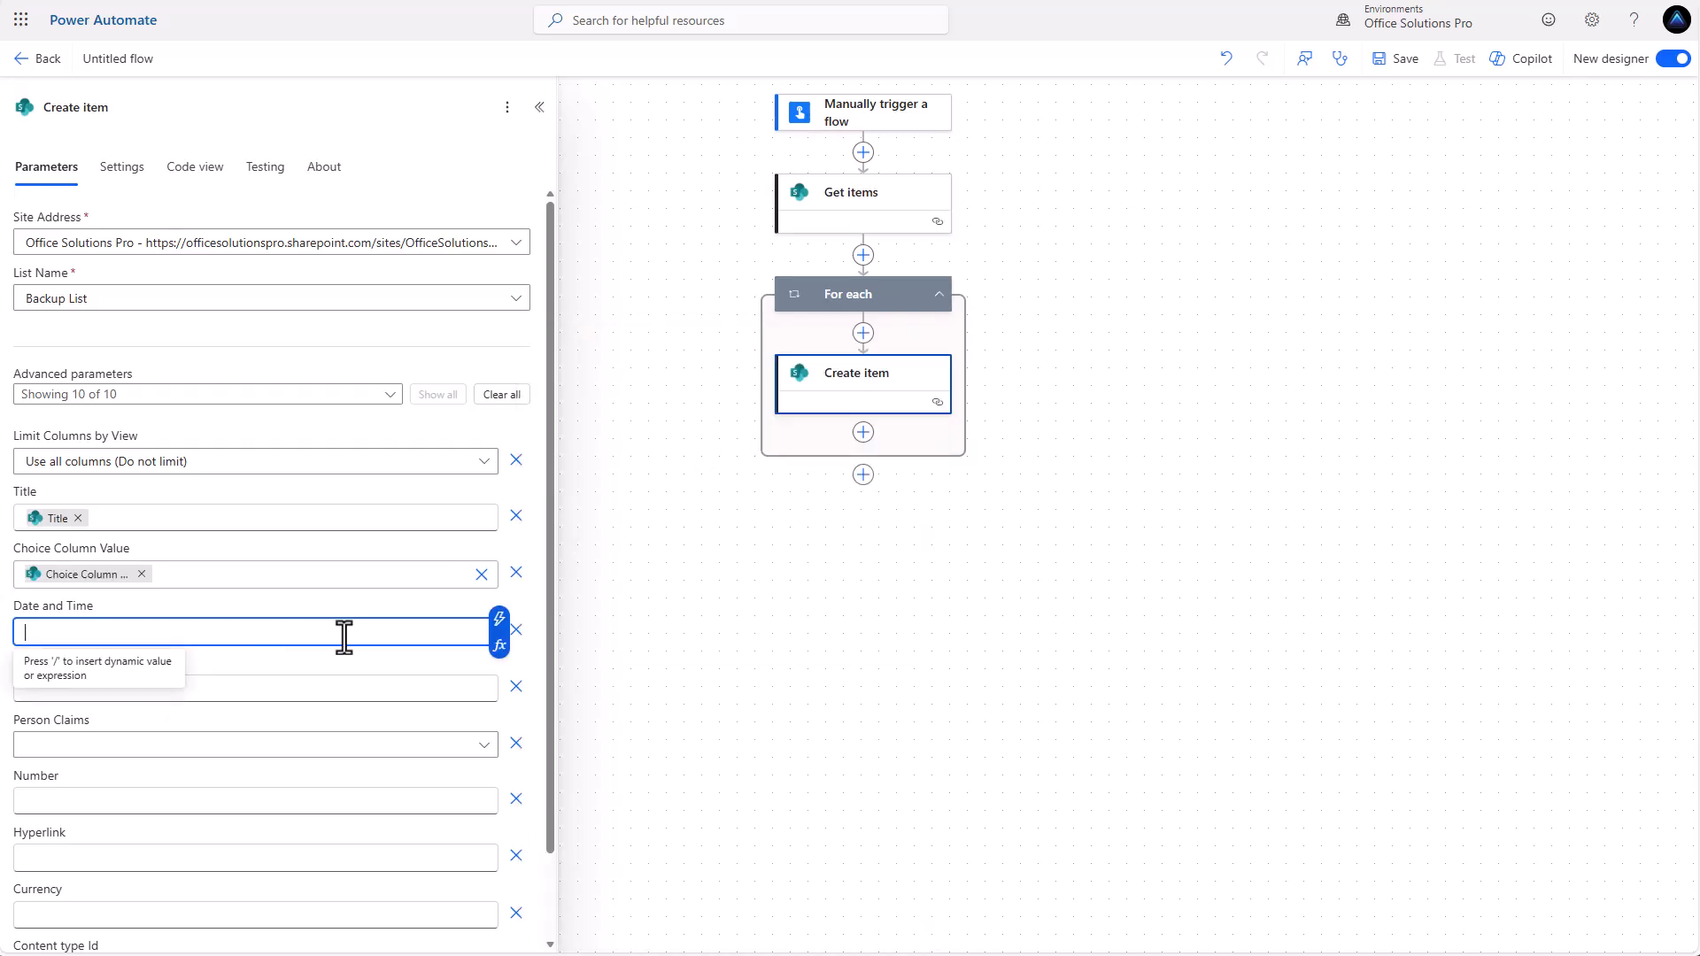
{"action": "left_click", "coordinate": [499, 622]}
{"action": "left_click", "coordinate": [579, 572]}
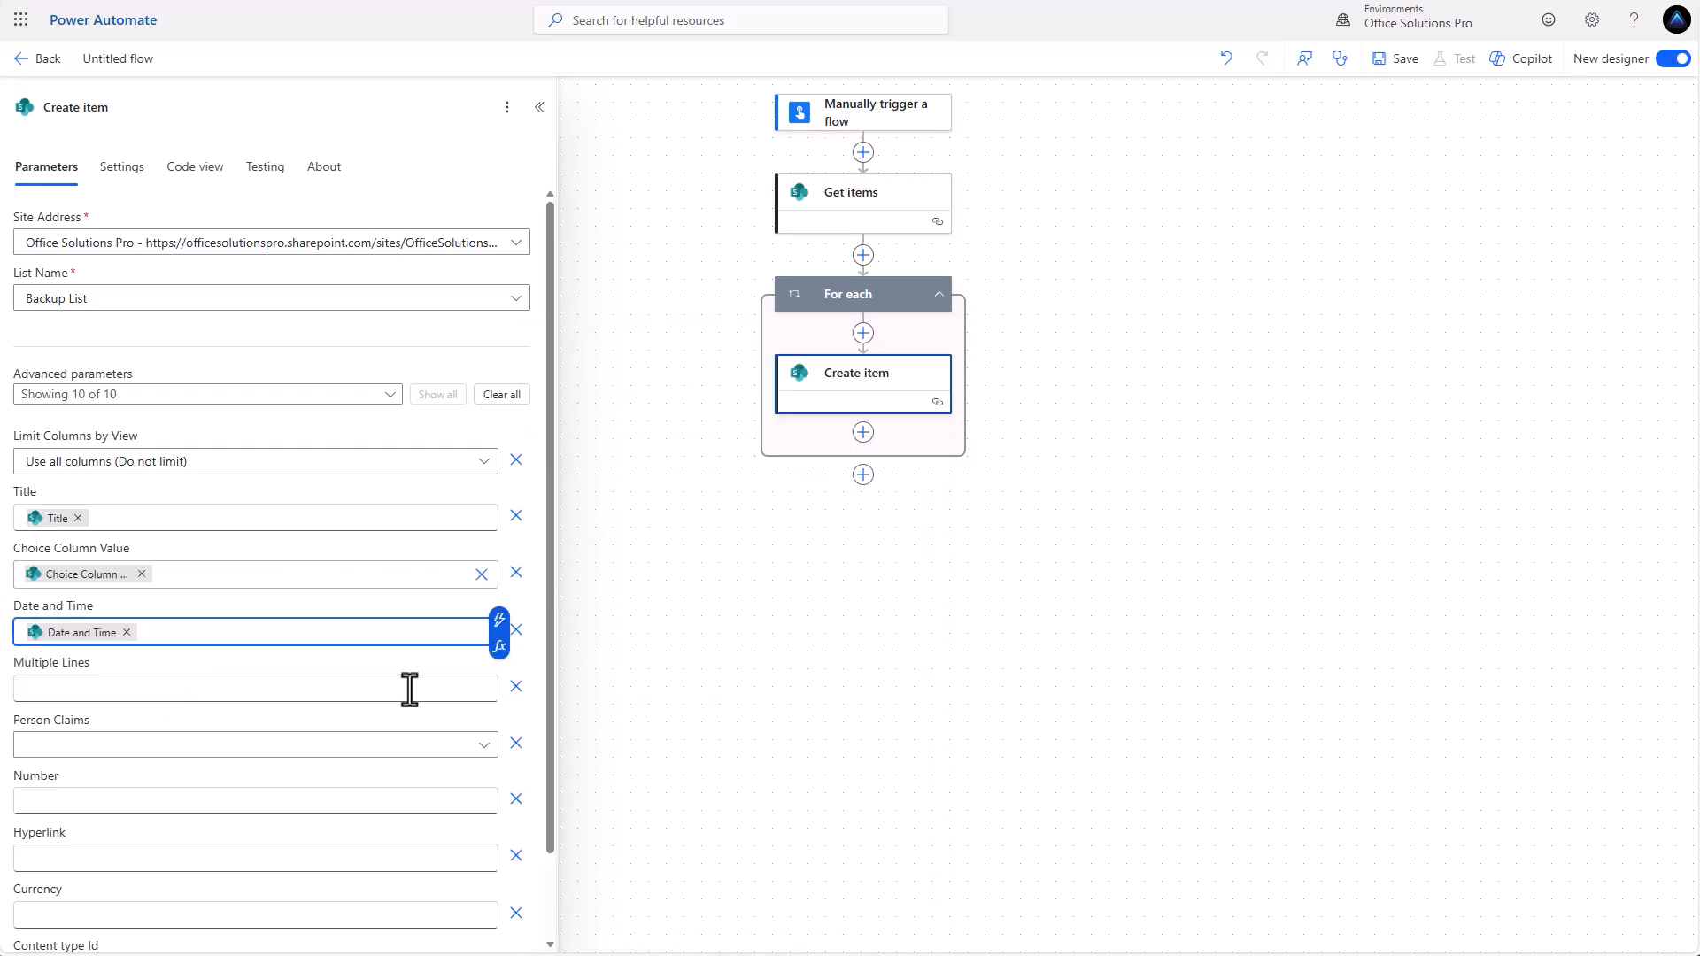
Map the Multiple Lines and Person Claims fields to the matching Get items dynamic values.
{"action": "left_click", "coordinate": [411, 689]}
{"action": "left_click", "coordinate": [498, 678]}
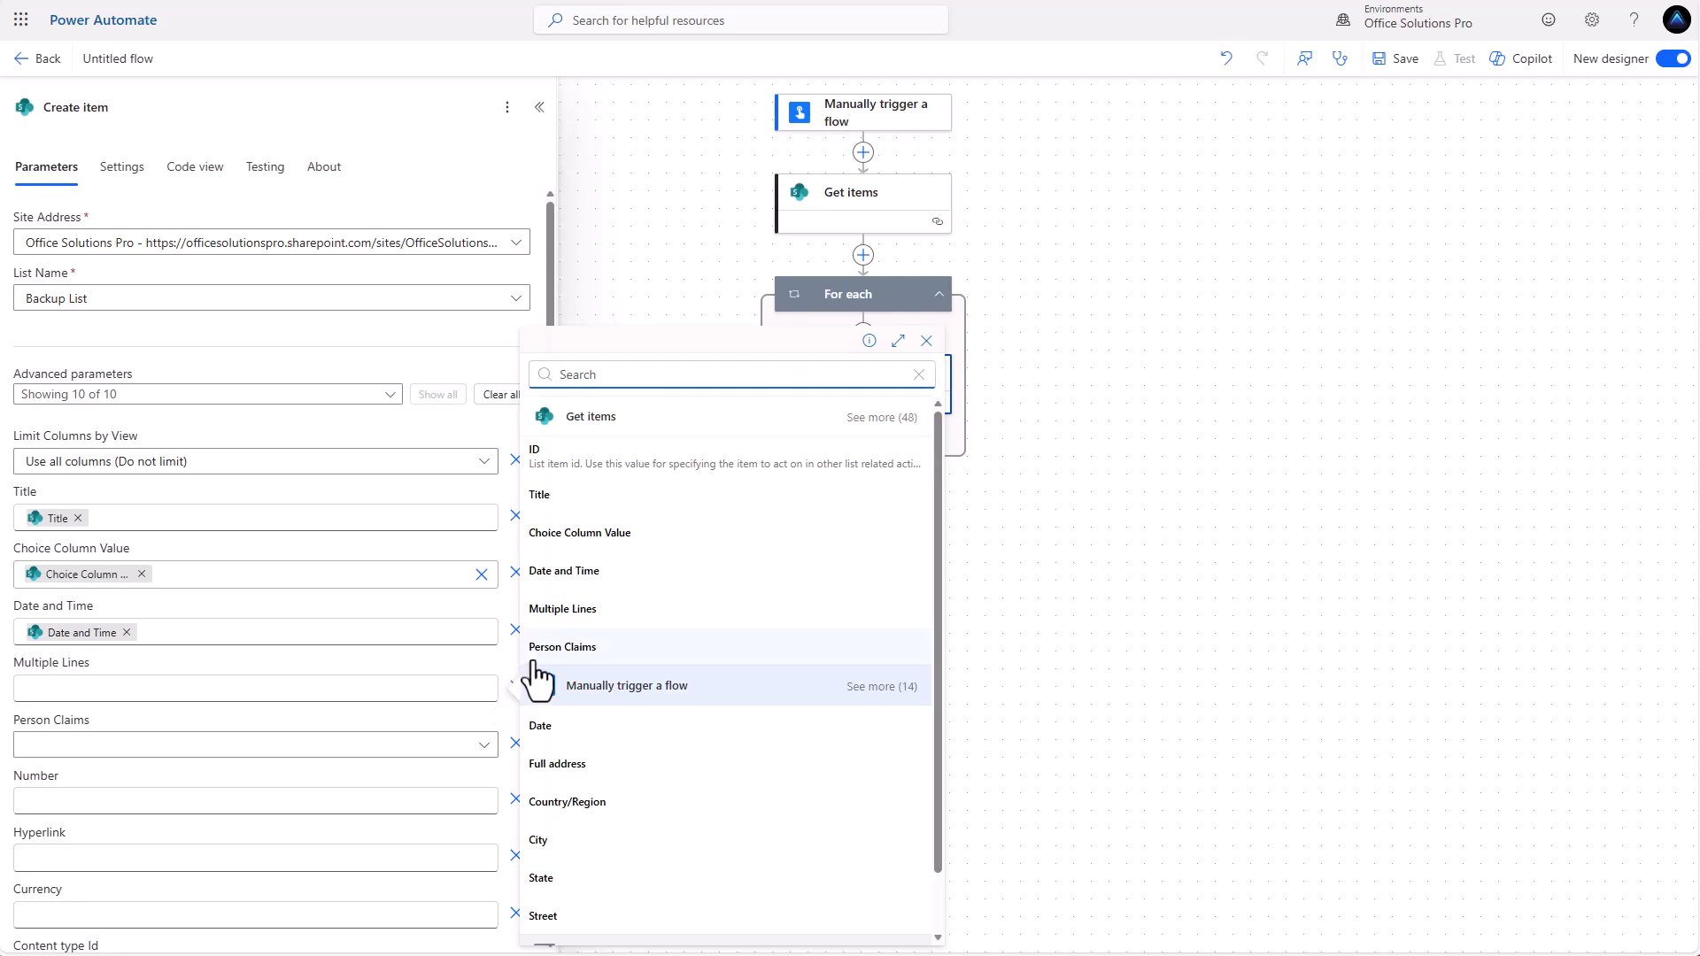
{"action": "left_click", "coordinate": [571, 609]}
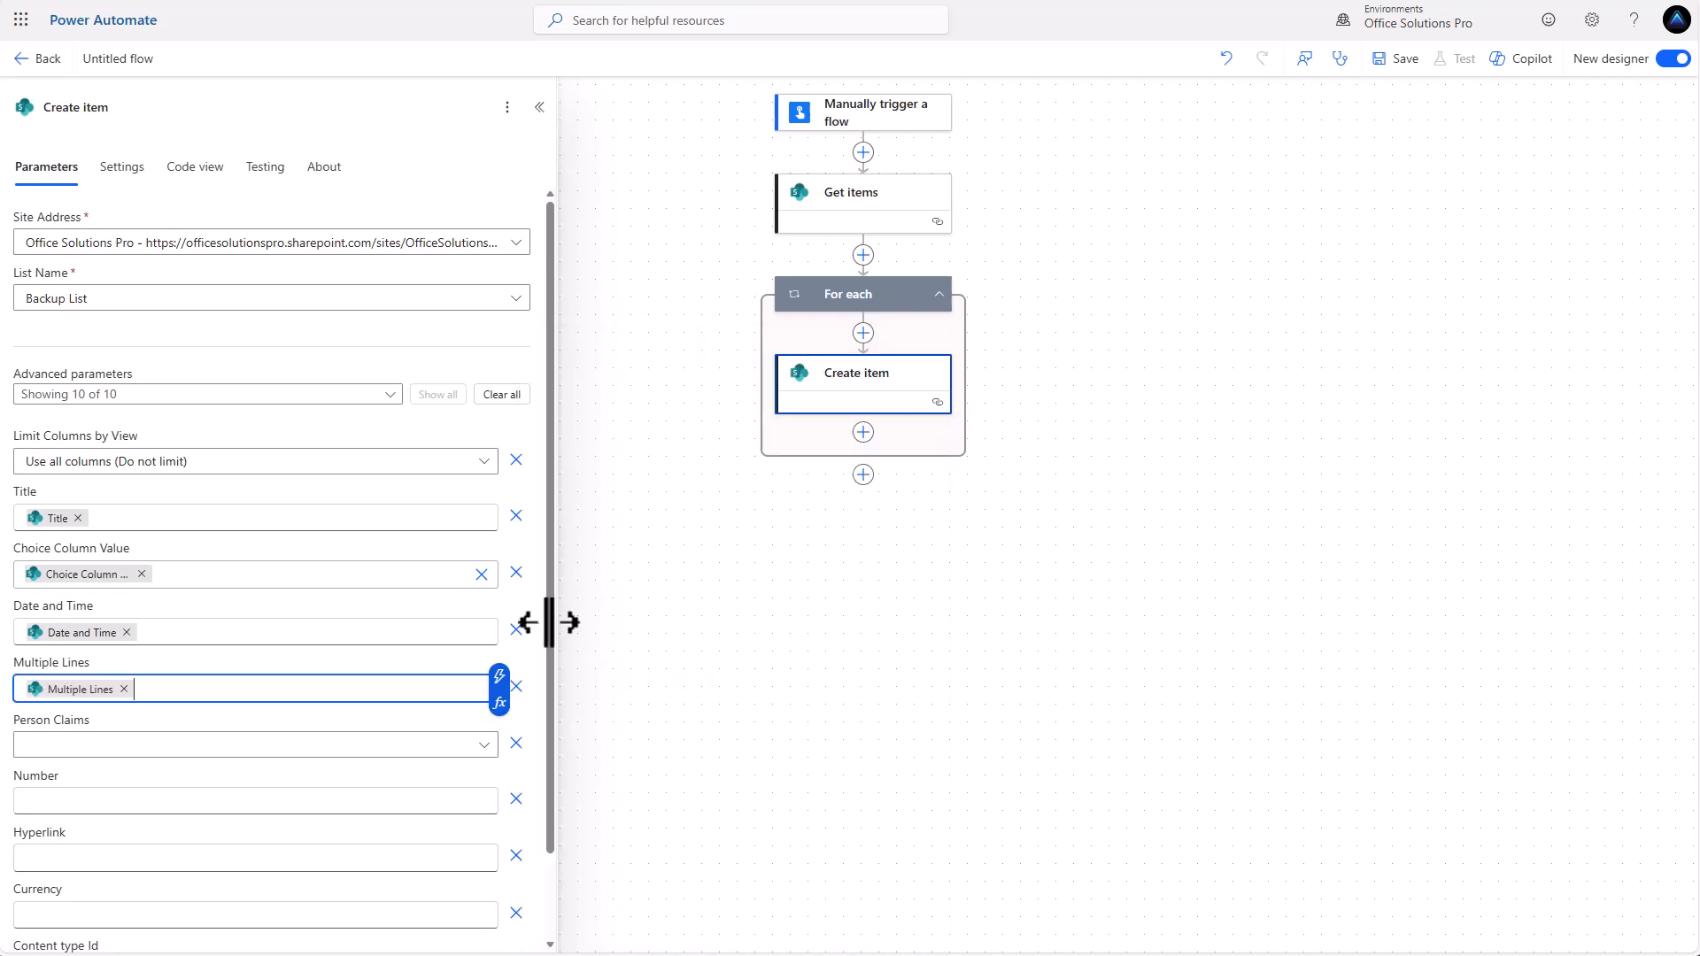
{"action": "left_click", "coordinate": [296, 746]}
{"action": "left_click", "coordinate": [105, 844]}
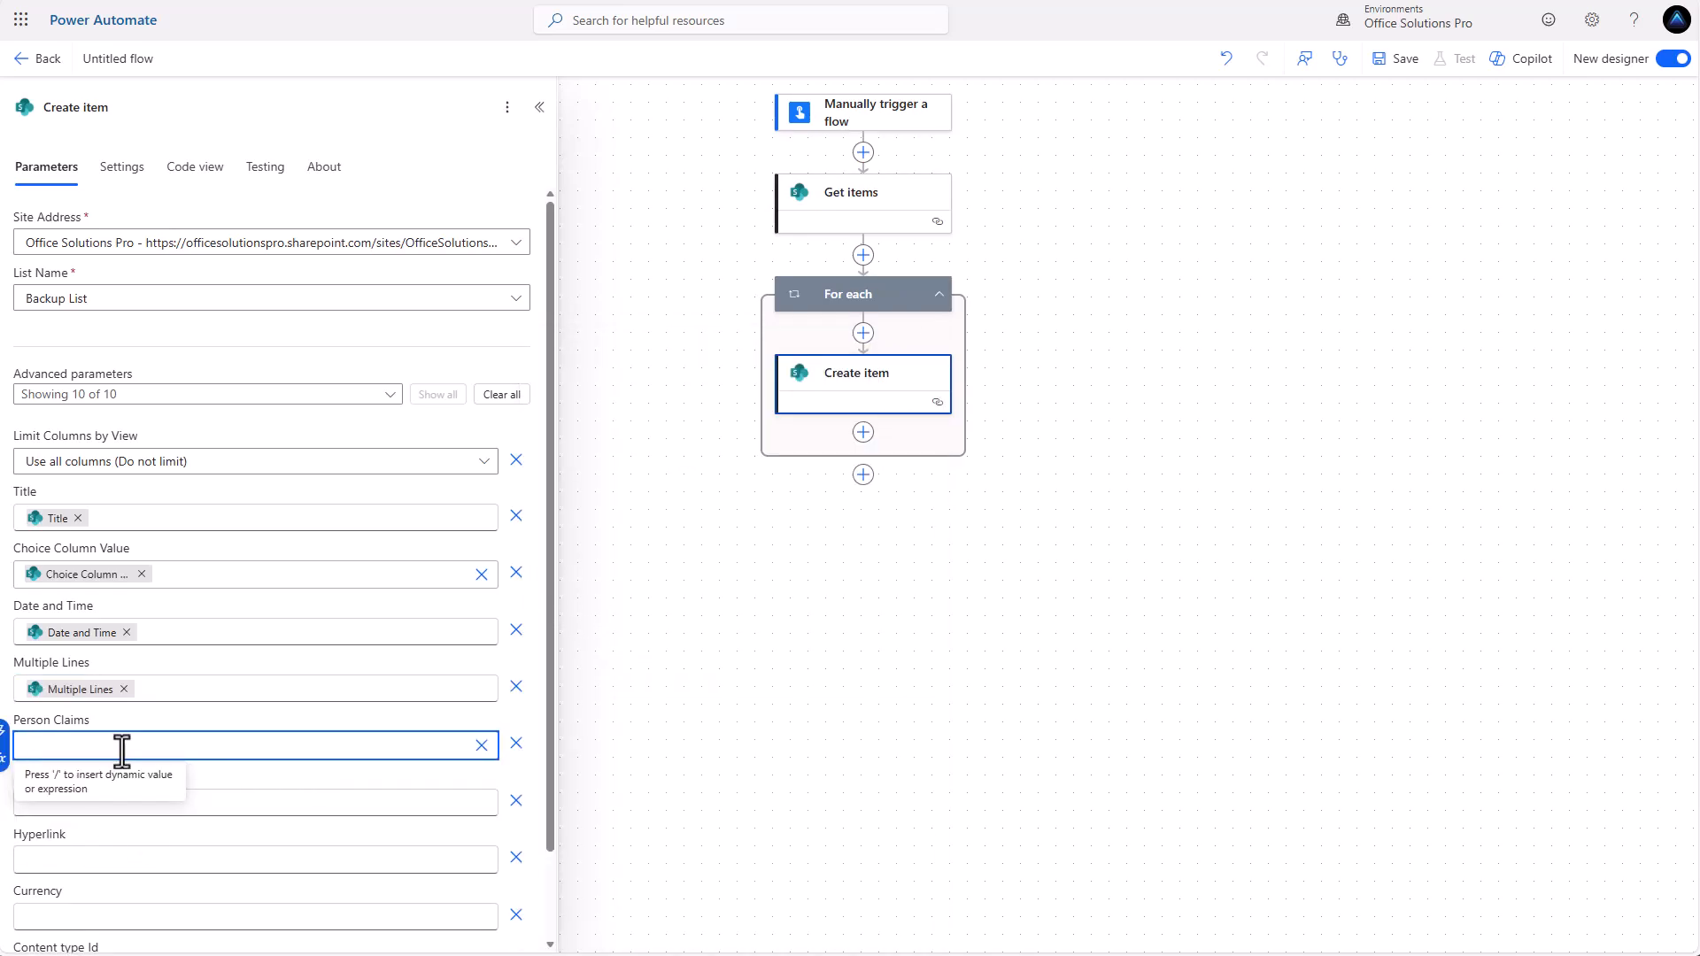
{"action": "left_click", "coordinate": [4, 735]}
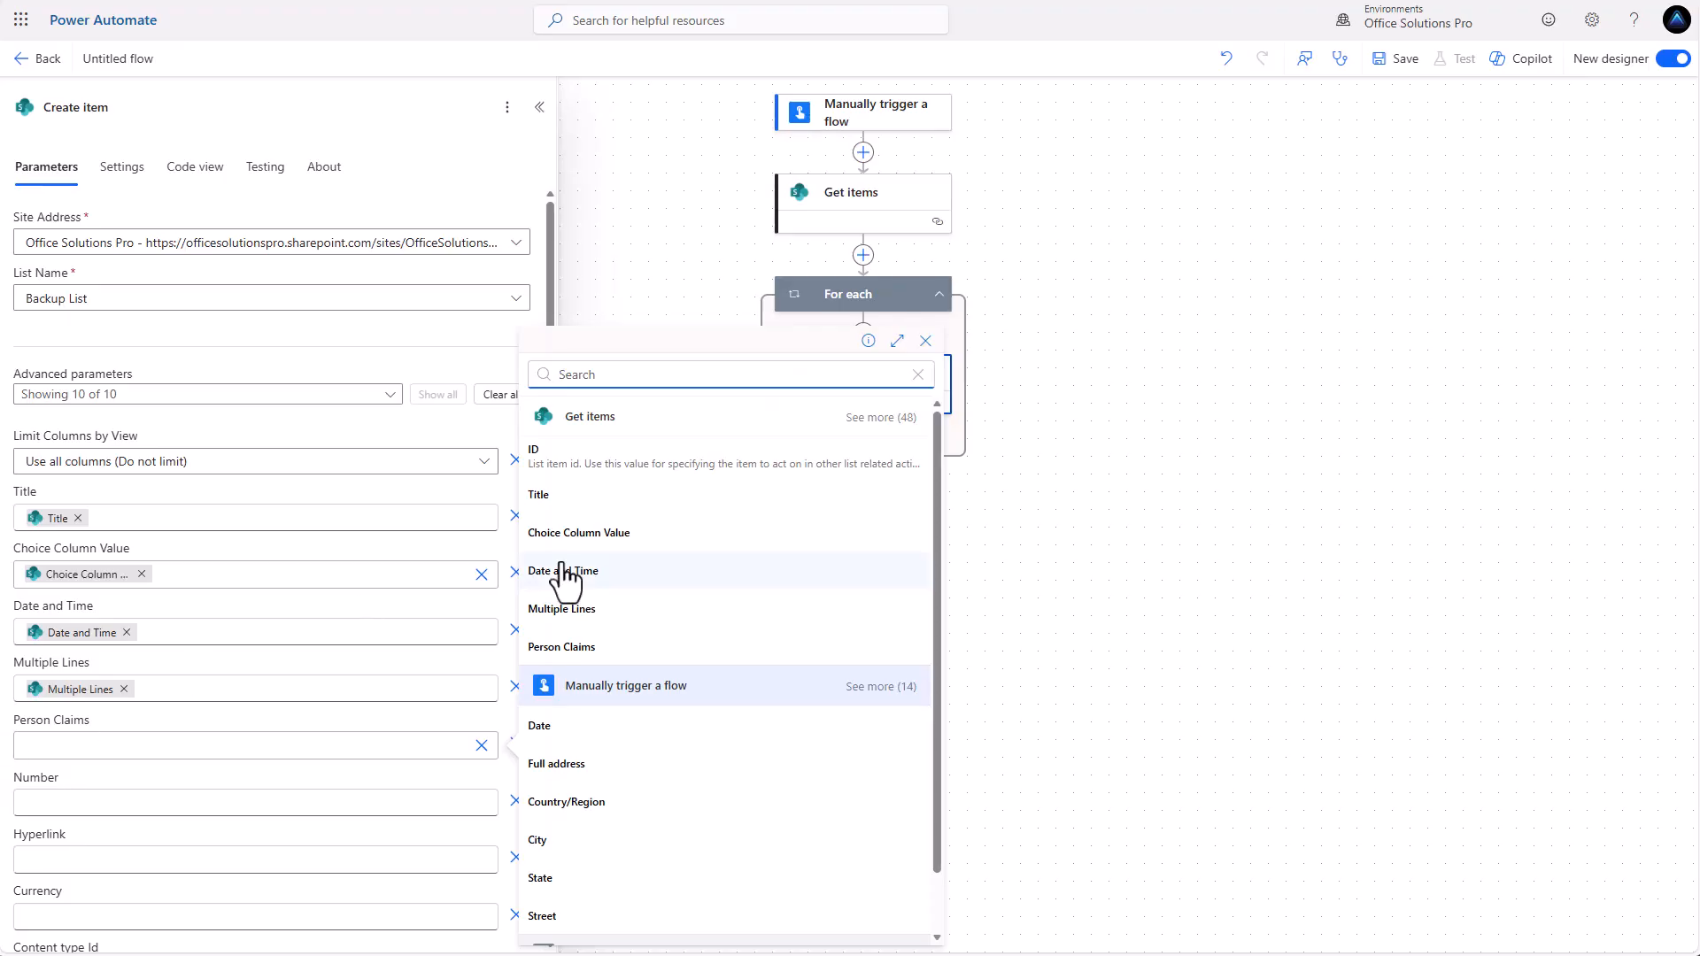
{"action": "left_click", "coordinate": [580, 647]}
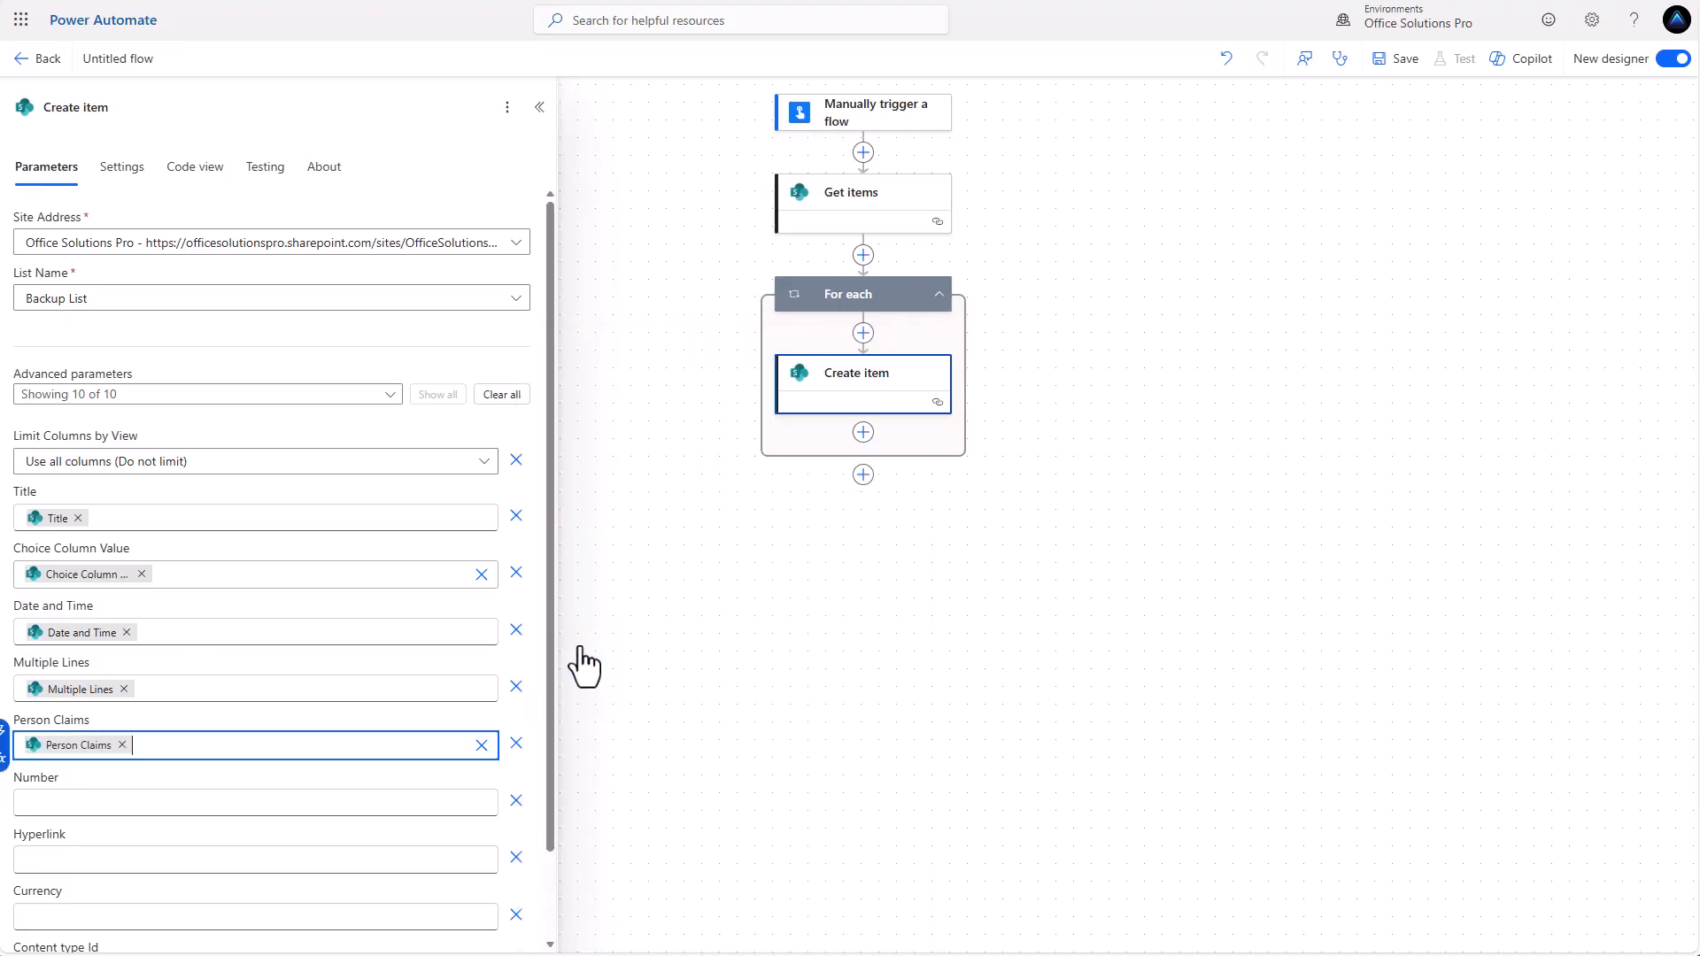
Map the Number and Hyperlink fields to the matching Get items dynamic values, searching for Hyperlink.
{"action": "left_click", "coordinate": [387, 804]}
{"action": "left_click", "coordinate": [507, 807]}
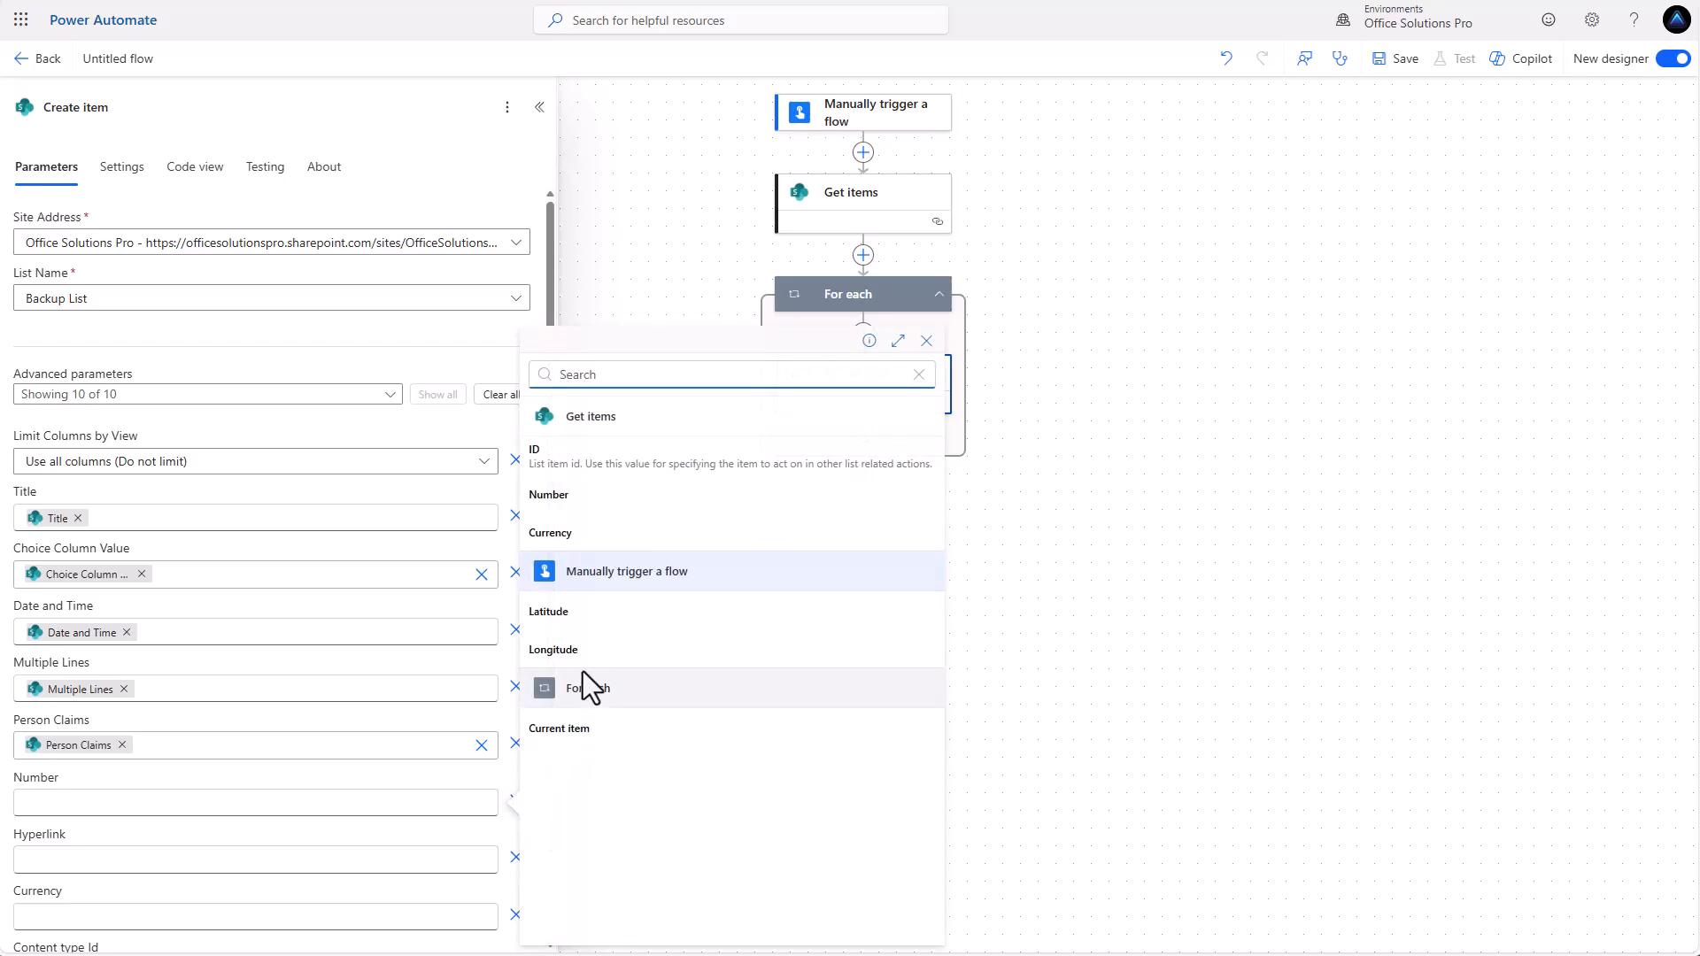
{"action": "left_click", "coordinate": [591, 505]}
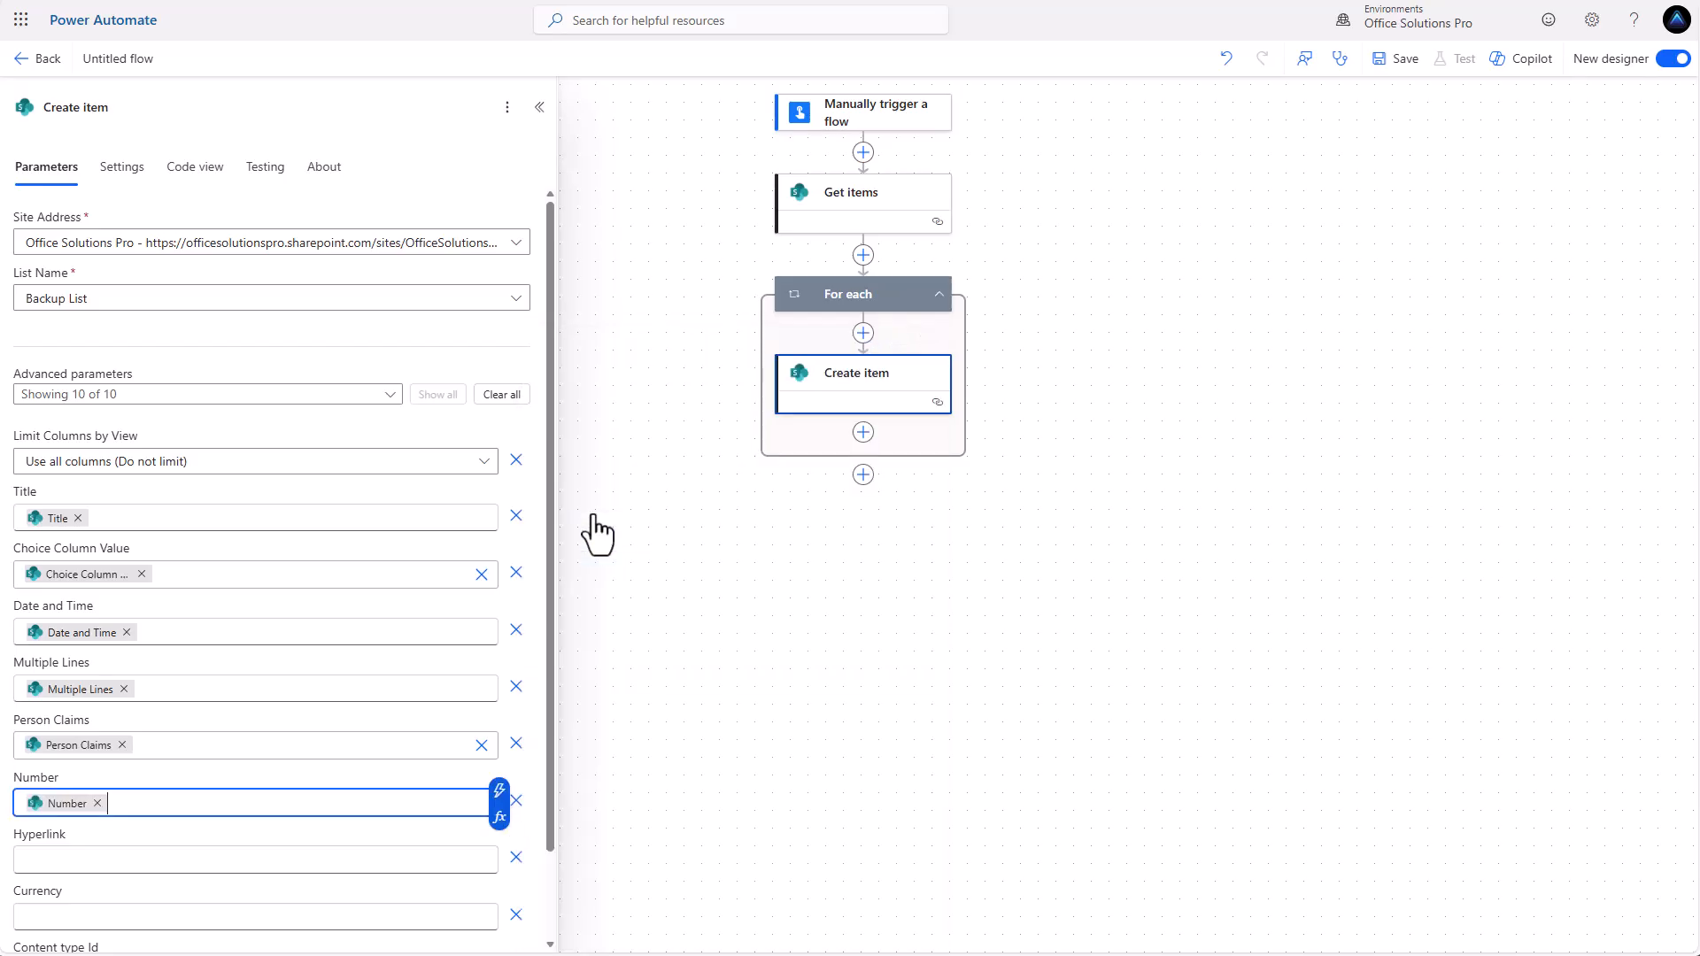
{"action": "left_click", "coordinate": [232, 855]}
{"action": "left_click", "coordinate": [501, 847]}
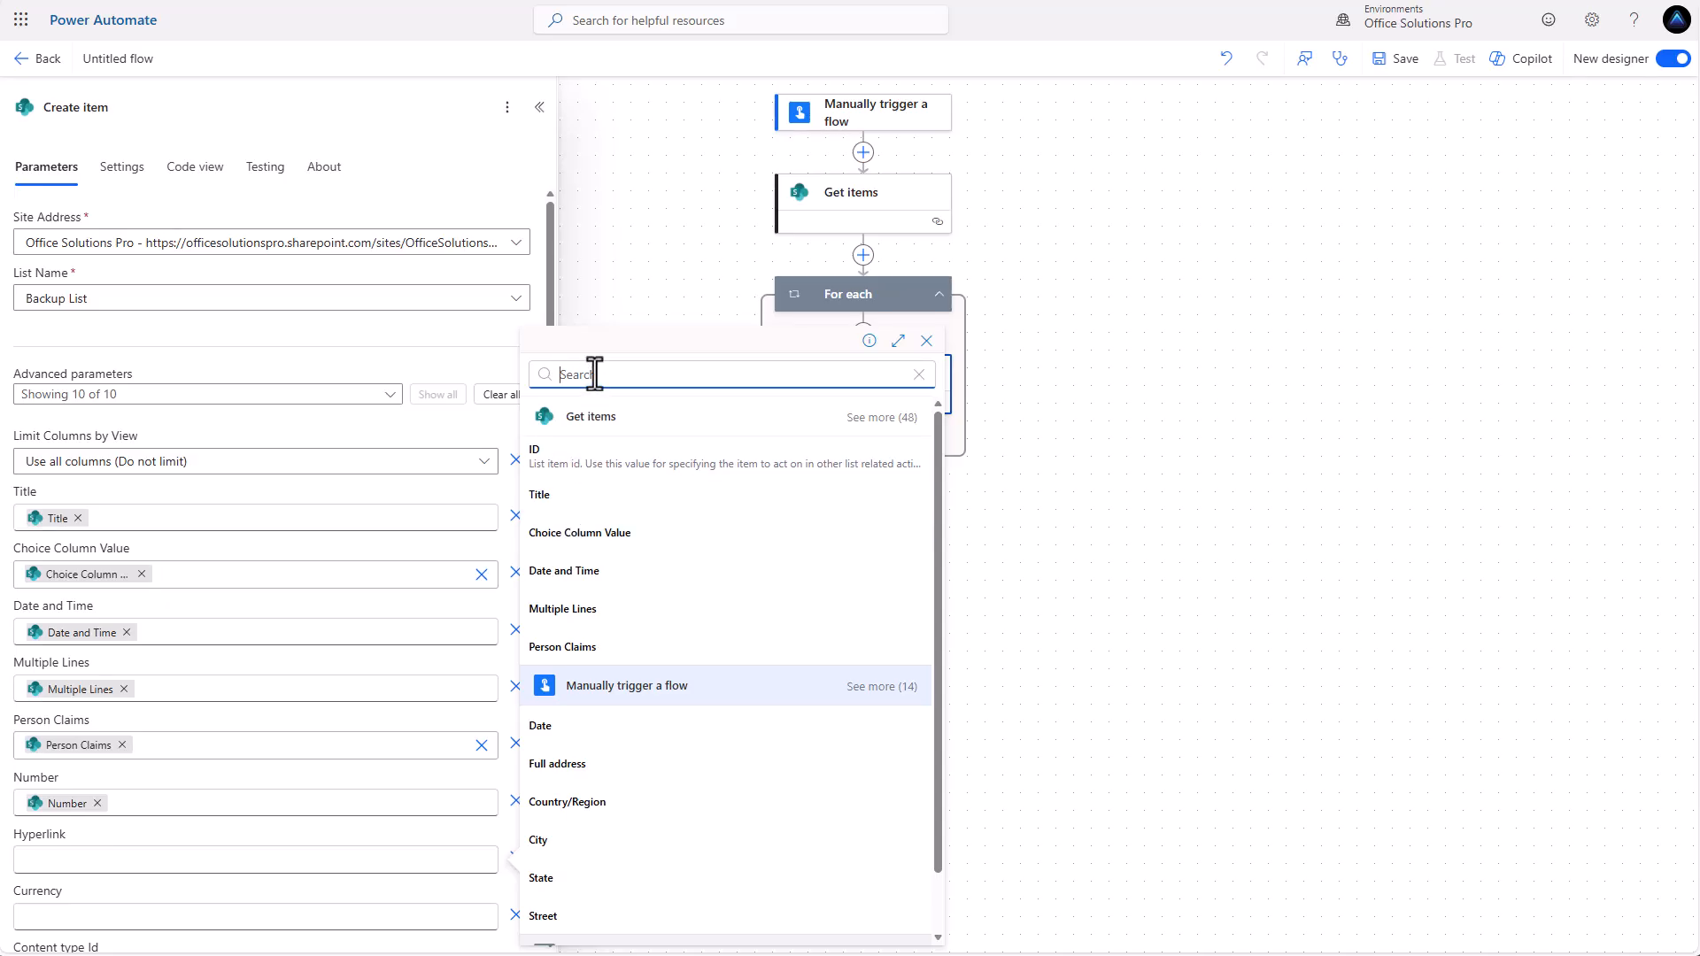
{"action": "type", "text": "hyup"}
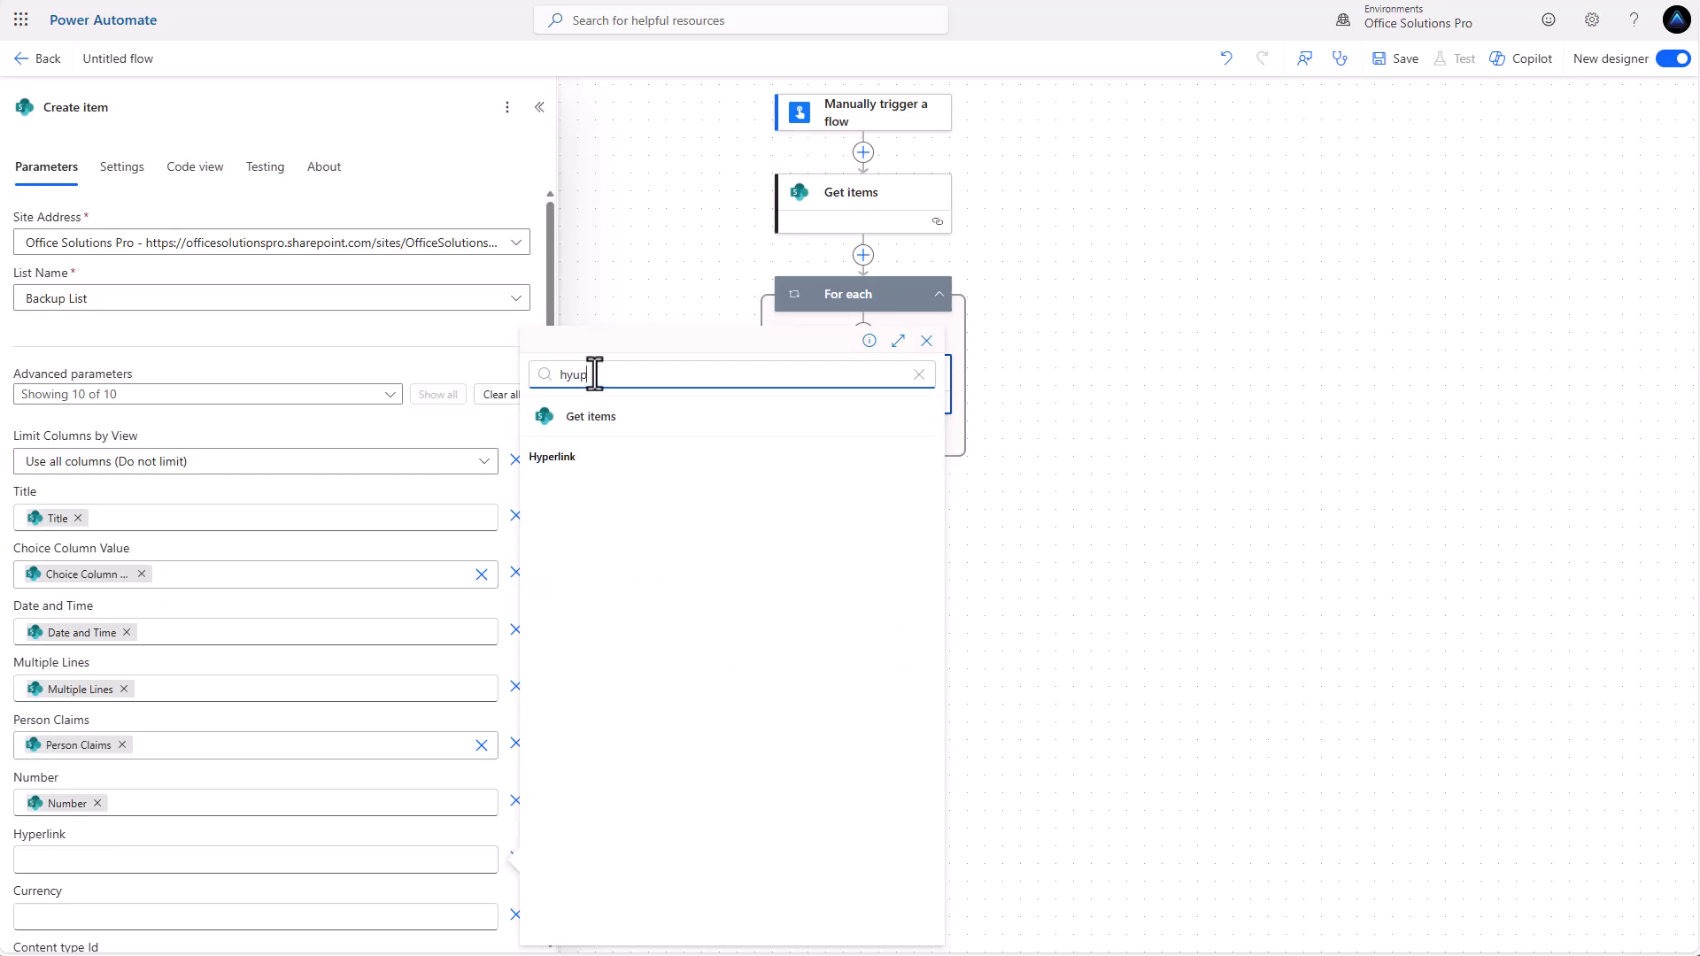
{"action": "left_click", "coordinate": [576, 462]}
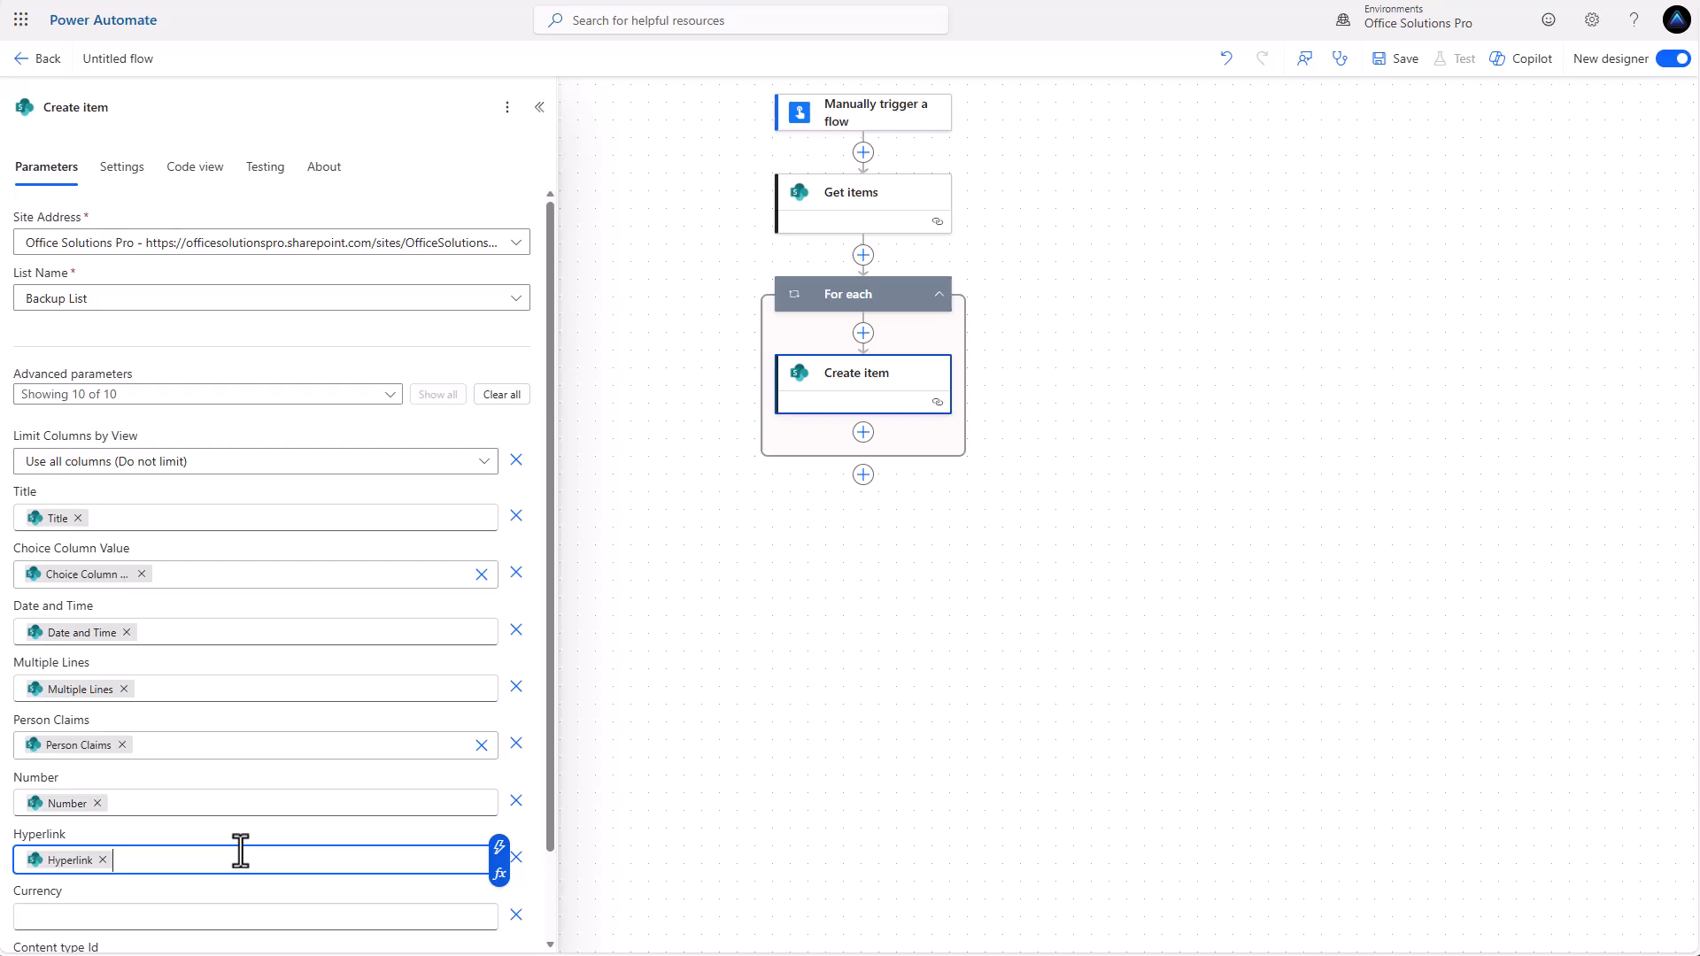
Map the Currency field to the Get items Currency dynamic value.
{"action": "left_click", "coordinate": [161, 919]}
{"action": "left_click", "coordinate": [500, 905]}
{"action": "scroll", "coordinate": [300, 704], "scroll_direction": "down", "scroll_amount": 2}
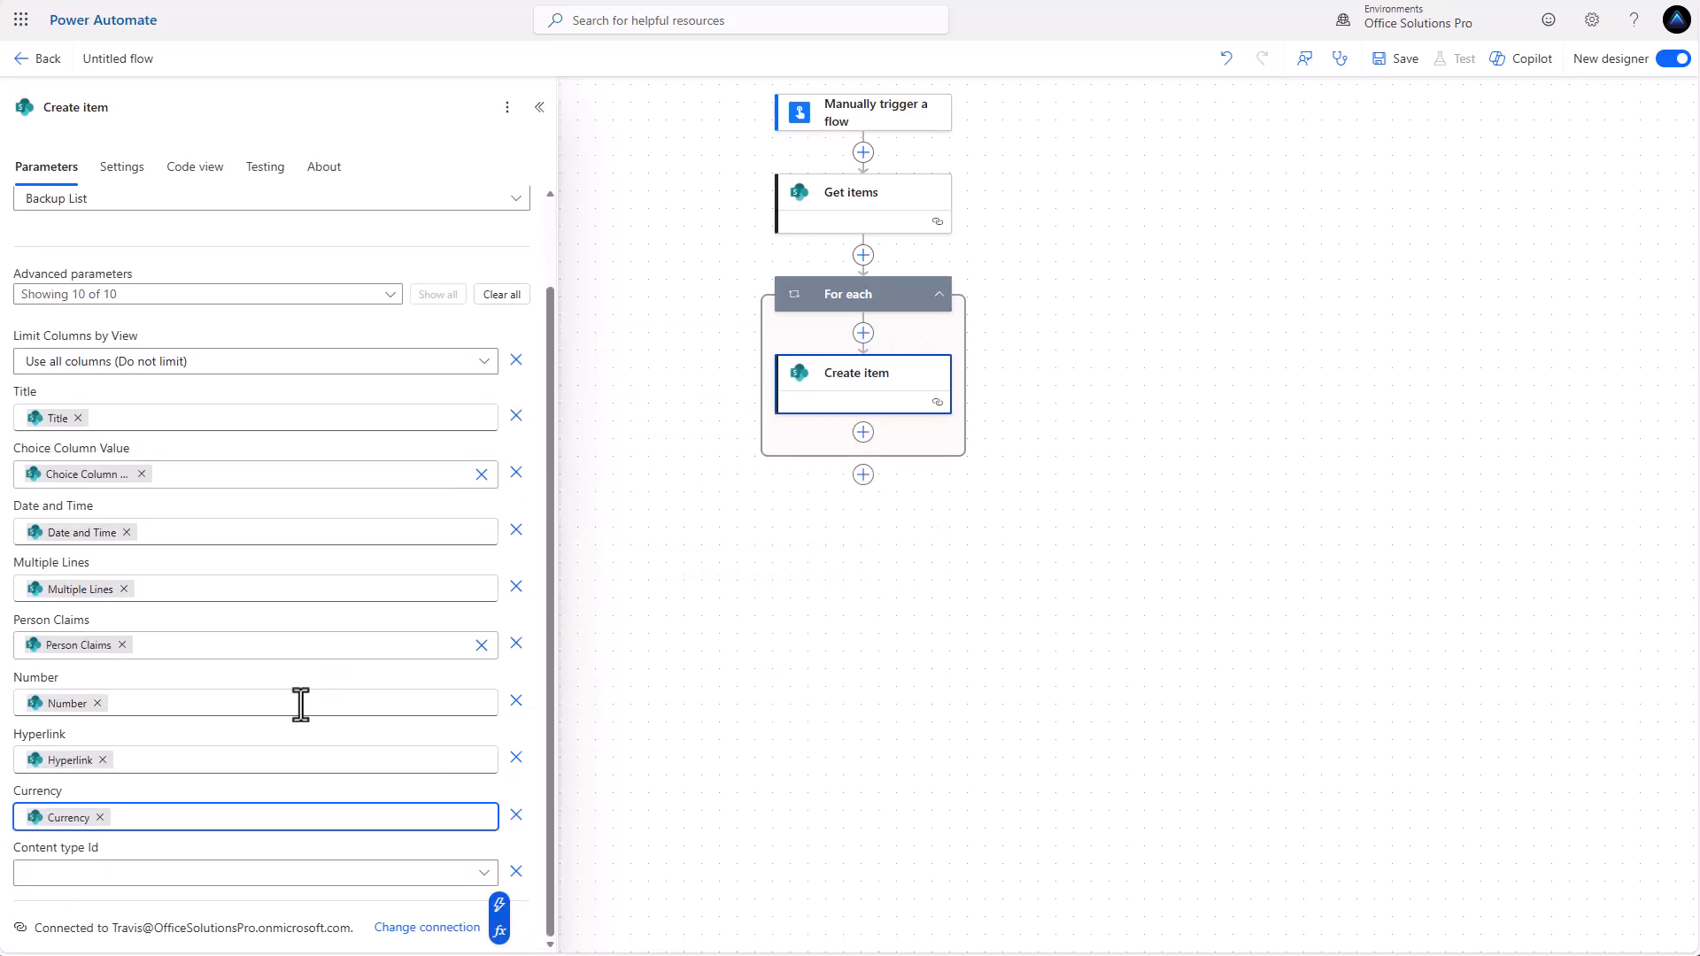
{"action": "scroll", "coordinate": [331, 838], "scroll_direction": "up", "scroll_amount": 2}
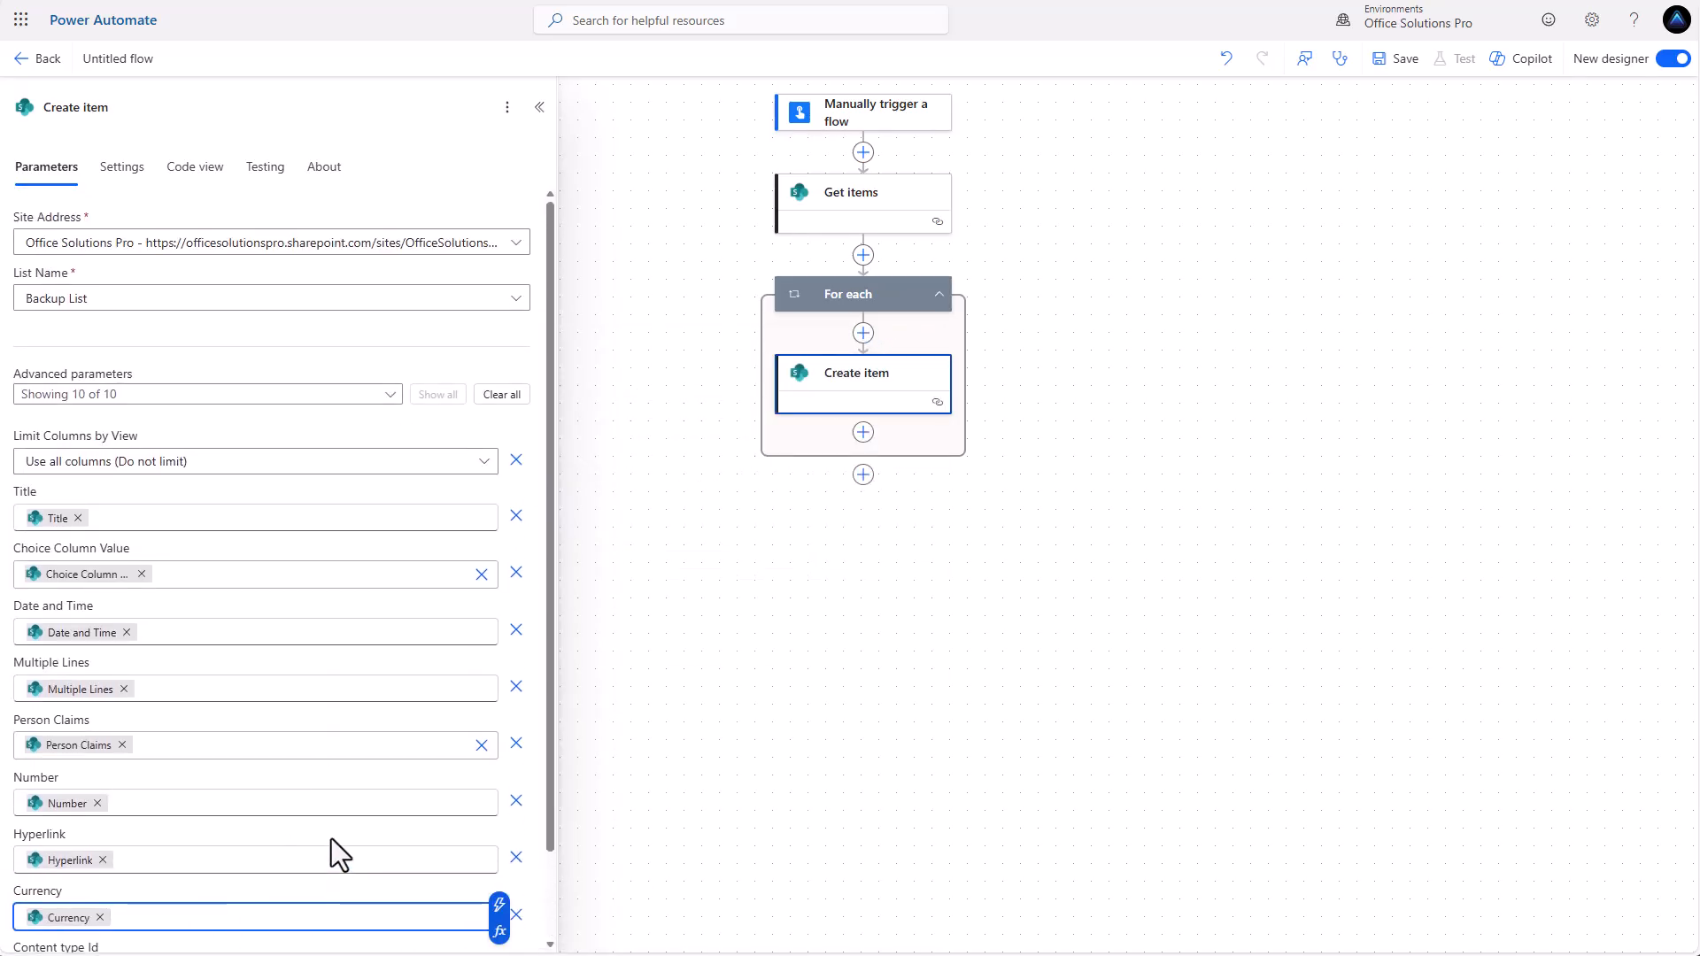
{"action": "scroll", "coordinate": [331, 838], "scroll_direction": "down", "scroll_amount": 1}
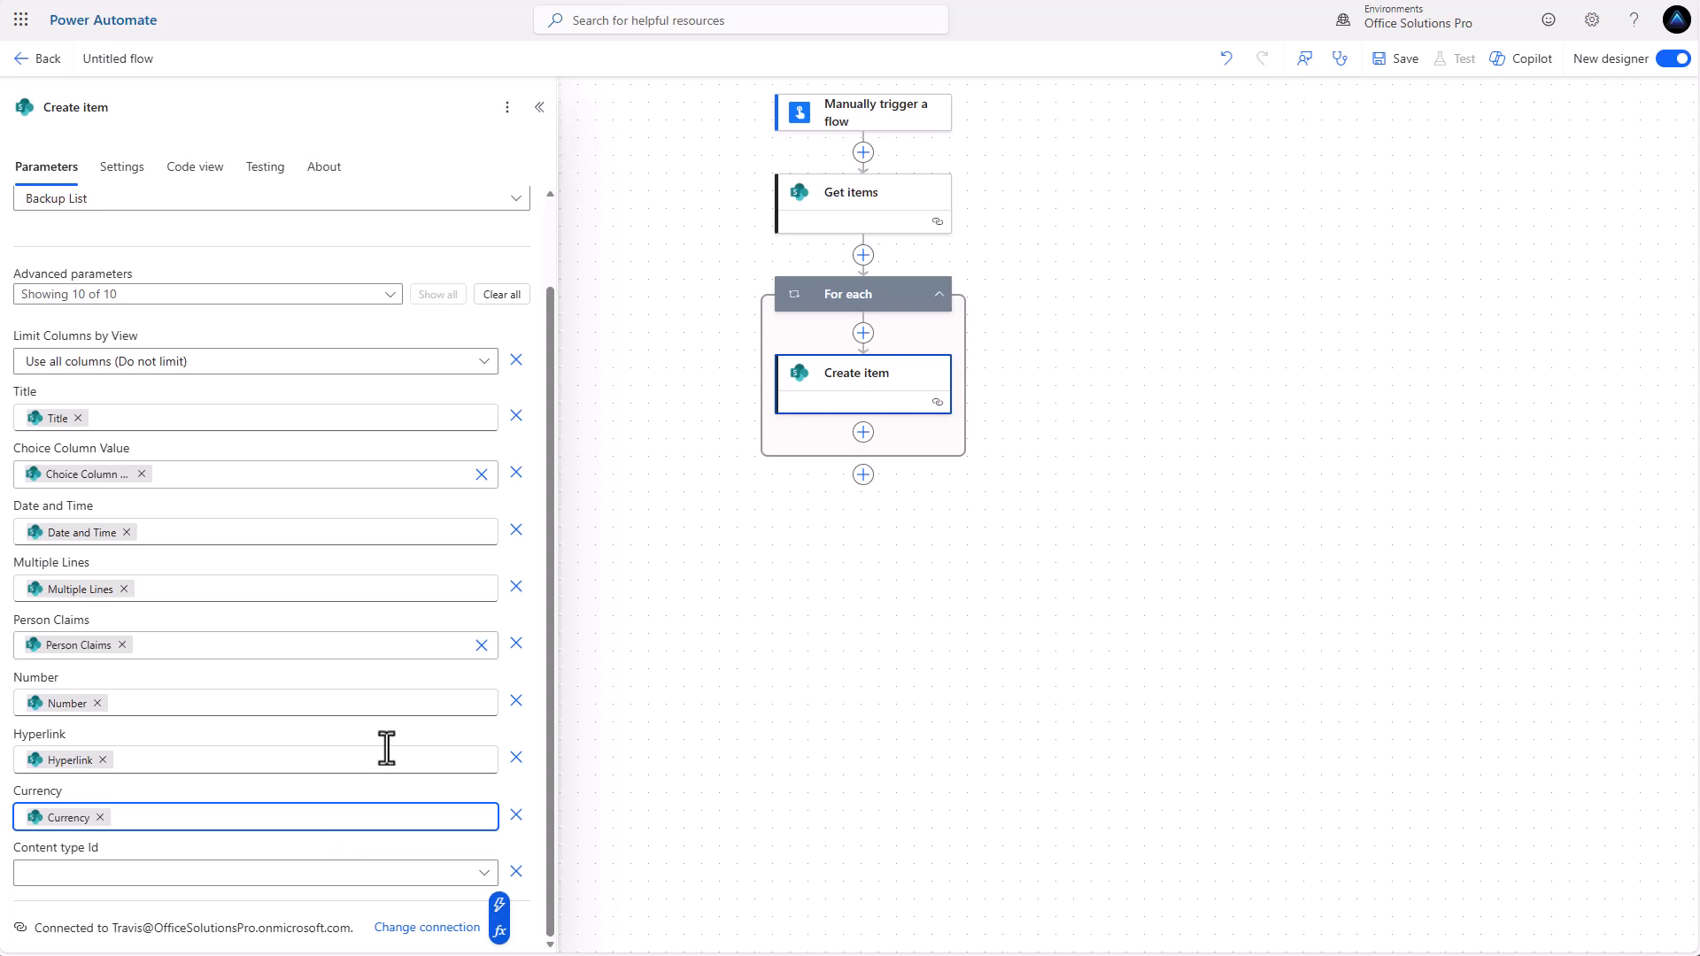
Add a SharePoint Get attachments action after Create item inside the For each loop.
{"action": "left_click", "coordinate": [864, 432]}
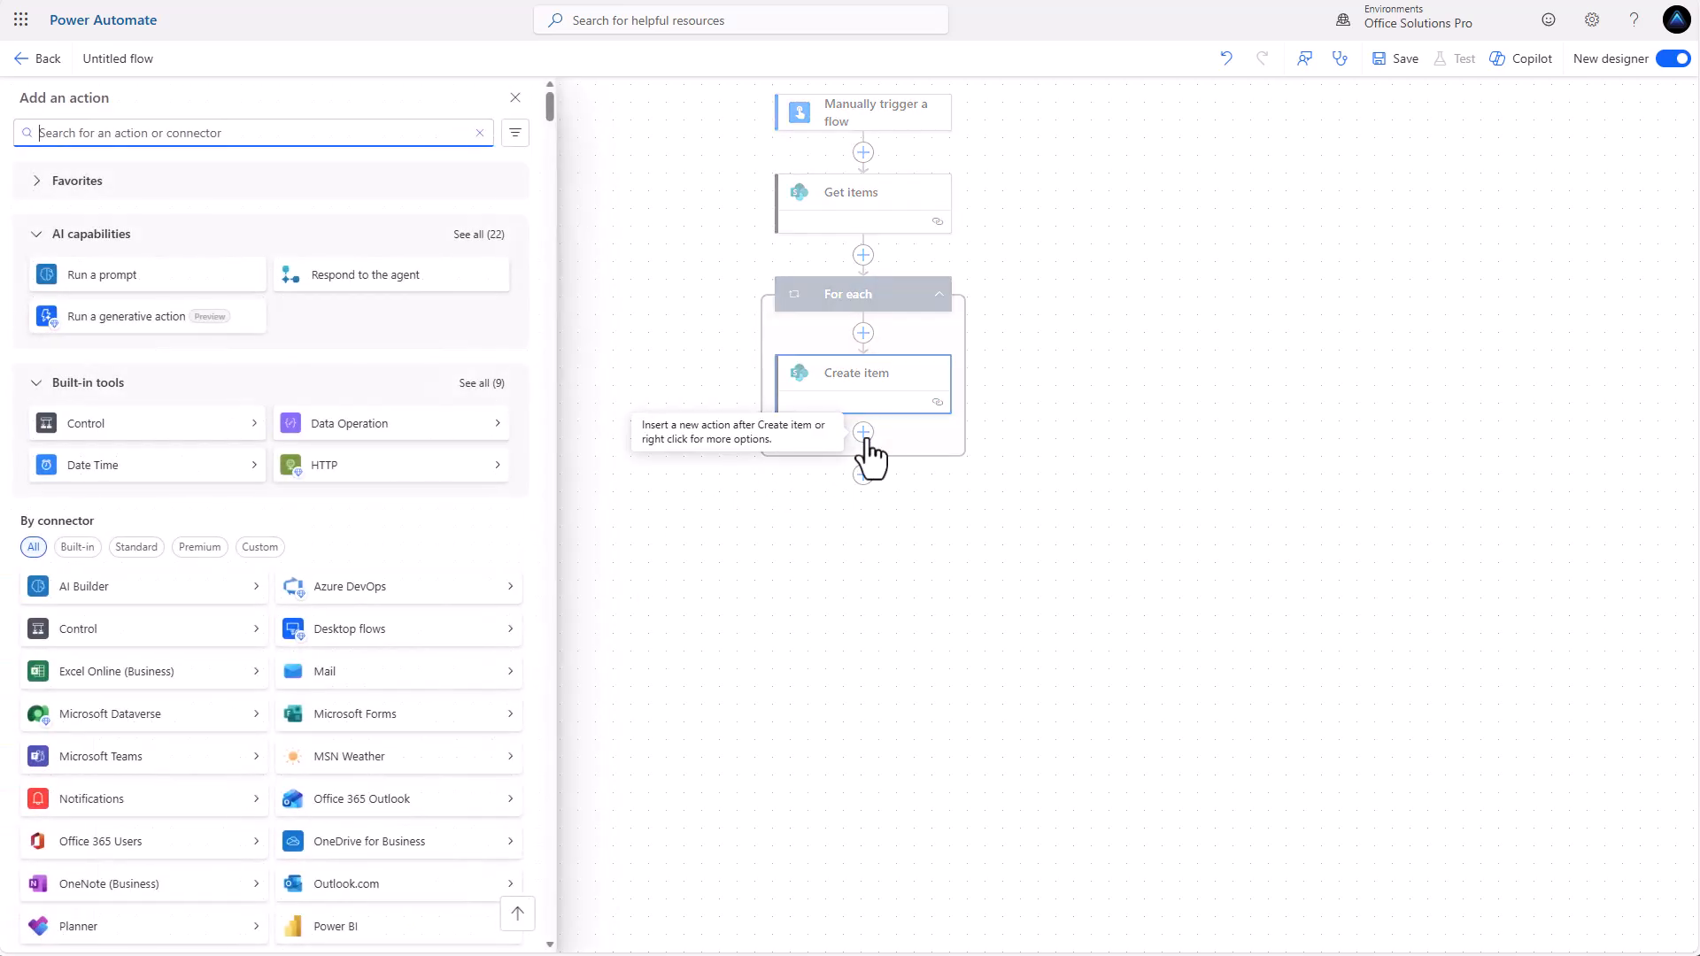
{"action": "scroll", "coordinate": [396, 714], "scroll_direction": "down", "scroll_amount": 1}
{"action": "scroll", "coordinate": [397, 713], "scroll_direction": "down", "scroll_amount": 1}
{"action": "left_click", "coordinate": [342, 793]}
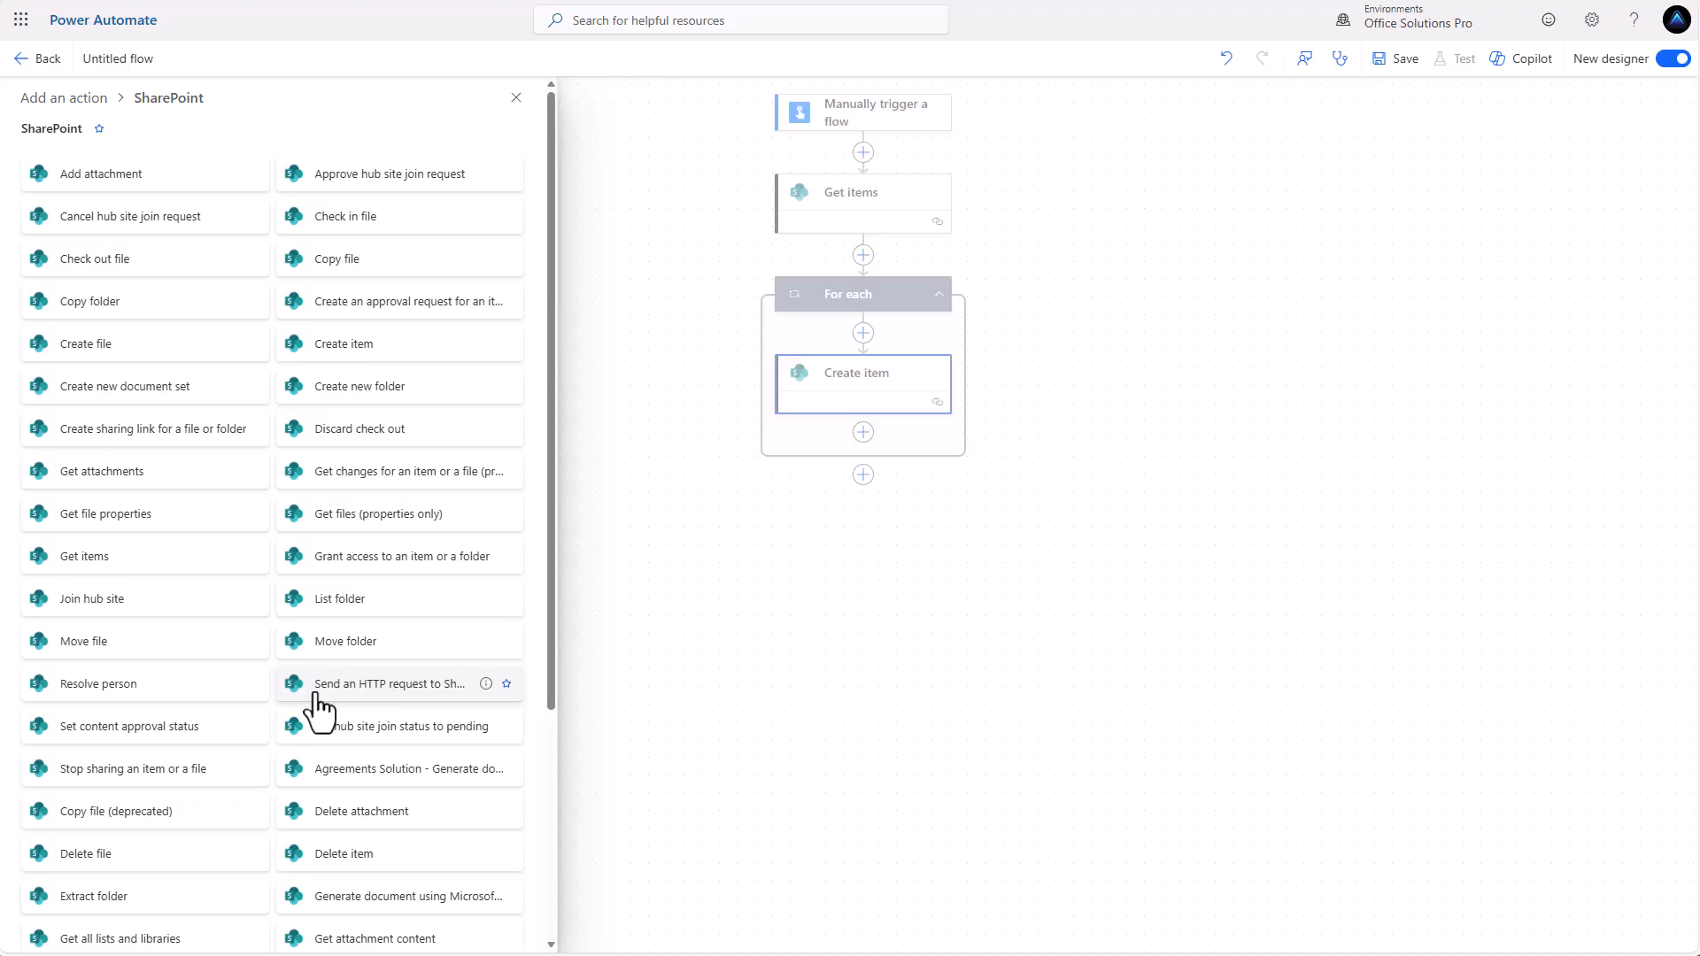
{"action": "left_click", "coordinate": [162, 478]}
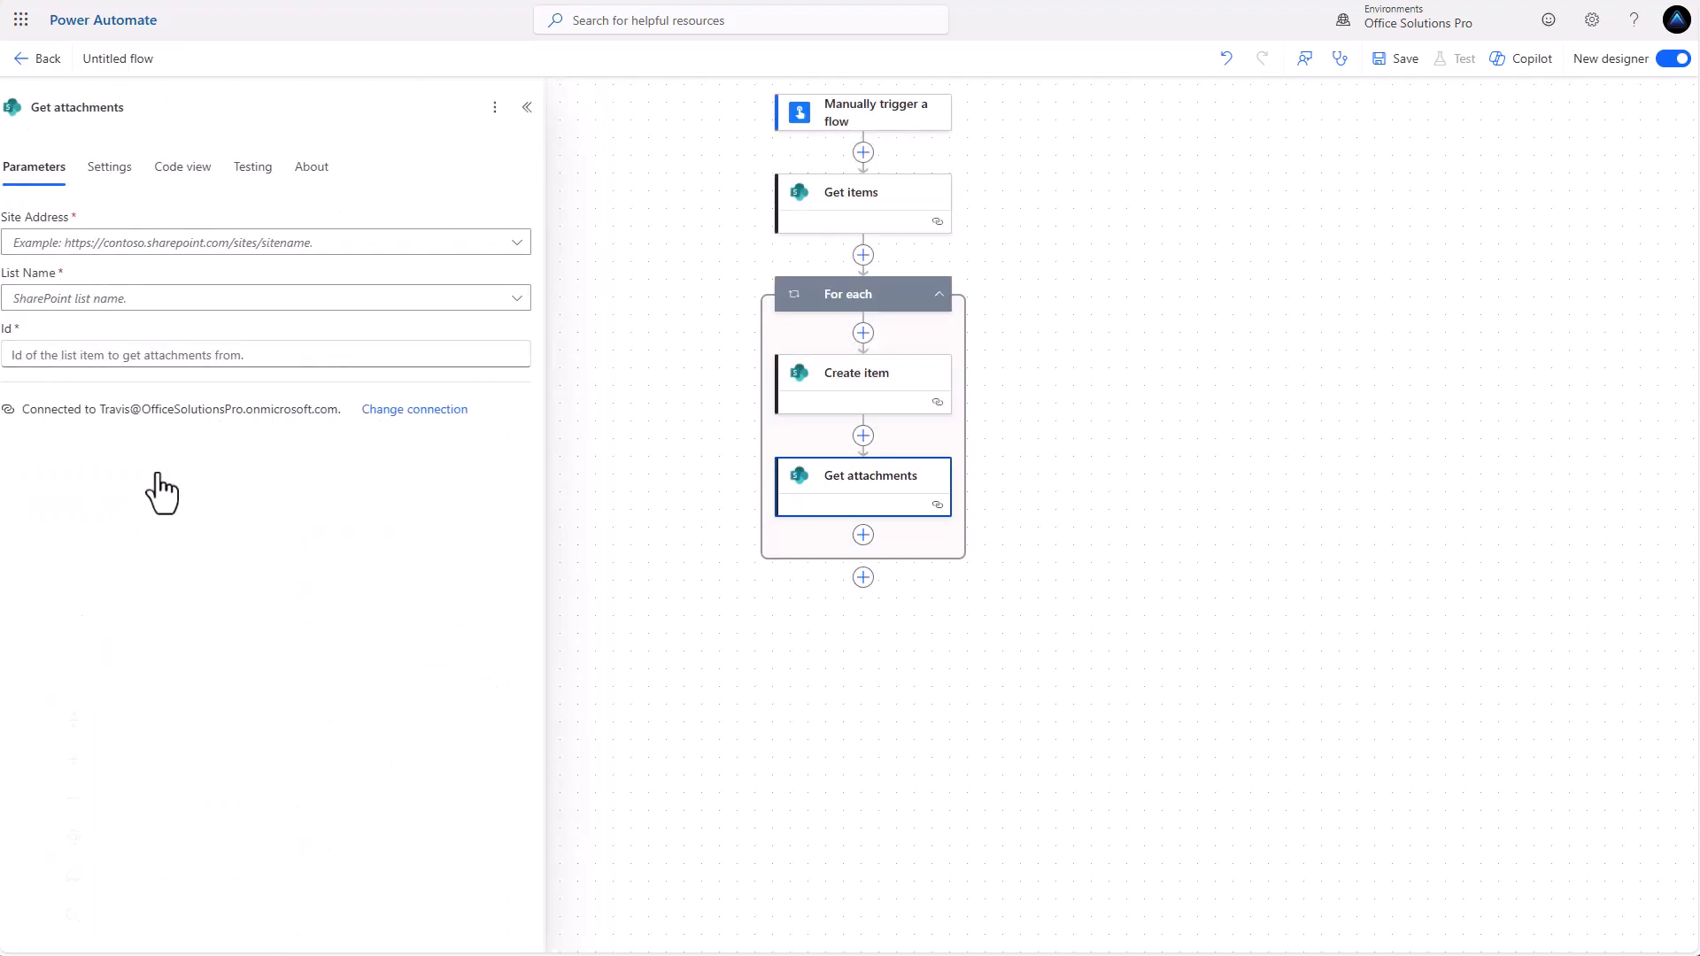
Set Get attachments to the Office Solutions Pro site, Primary List, and the Get items ID as Id.
{"action": "left_click", "coordinate": [518, 243]}
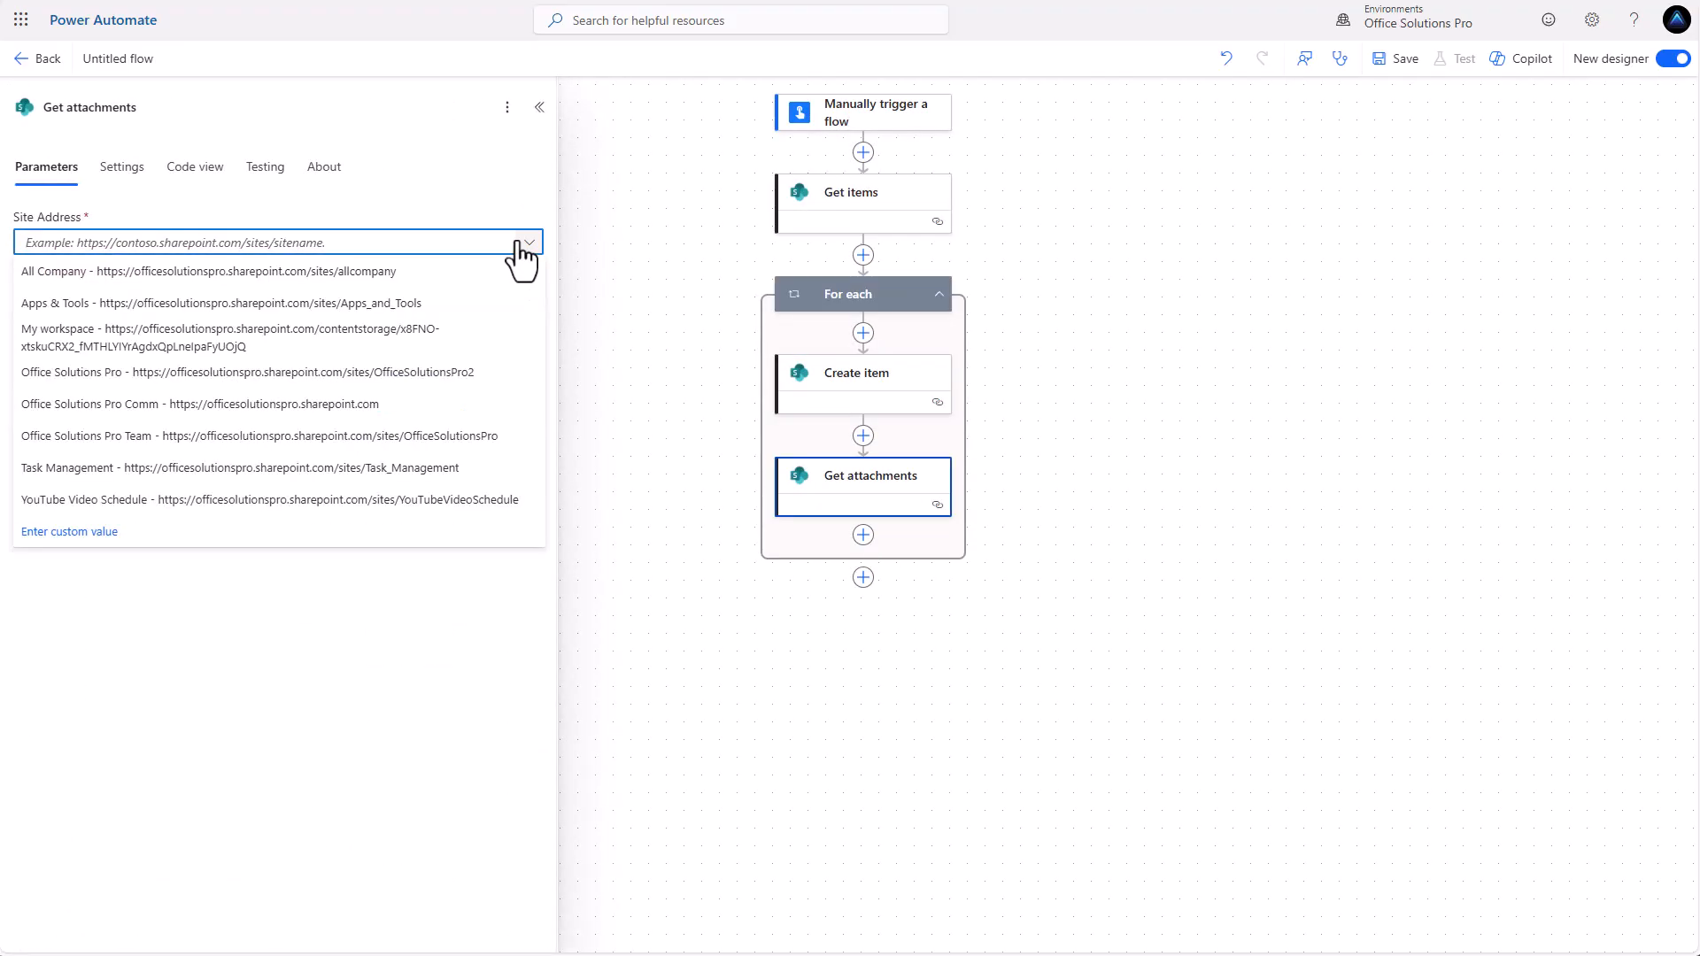
{"action": "left_click", "coordinate": [299, 373]}
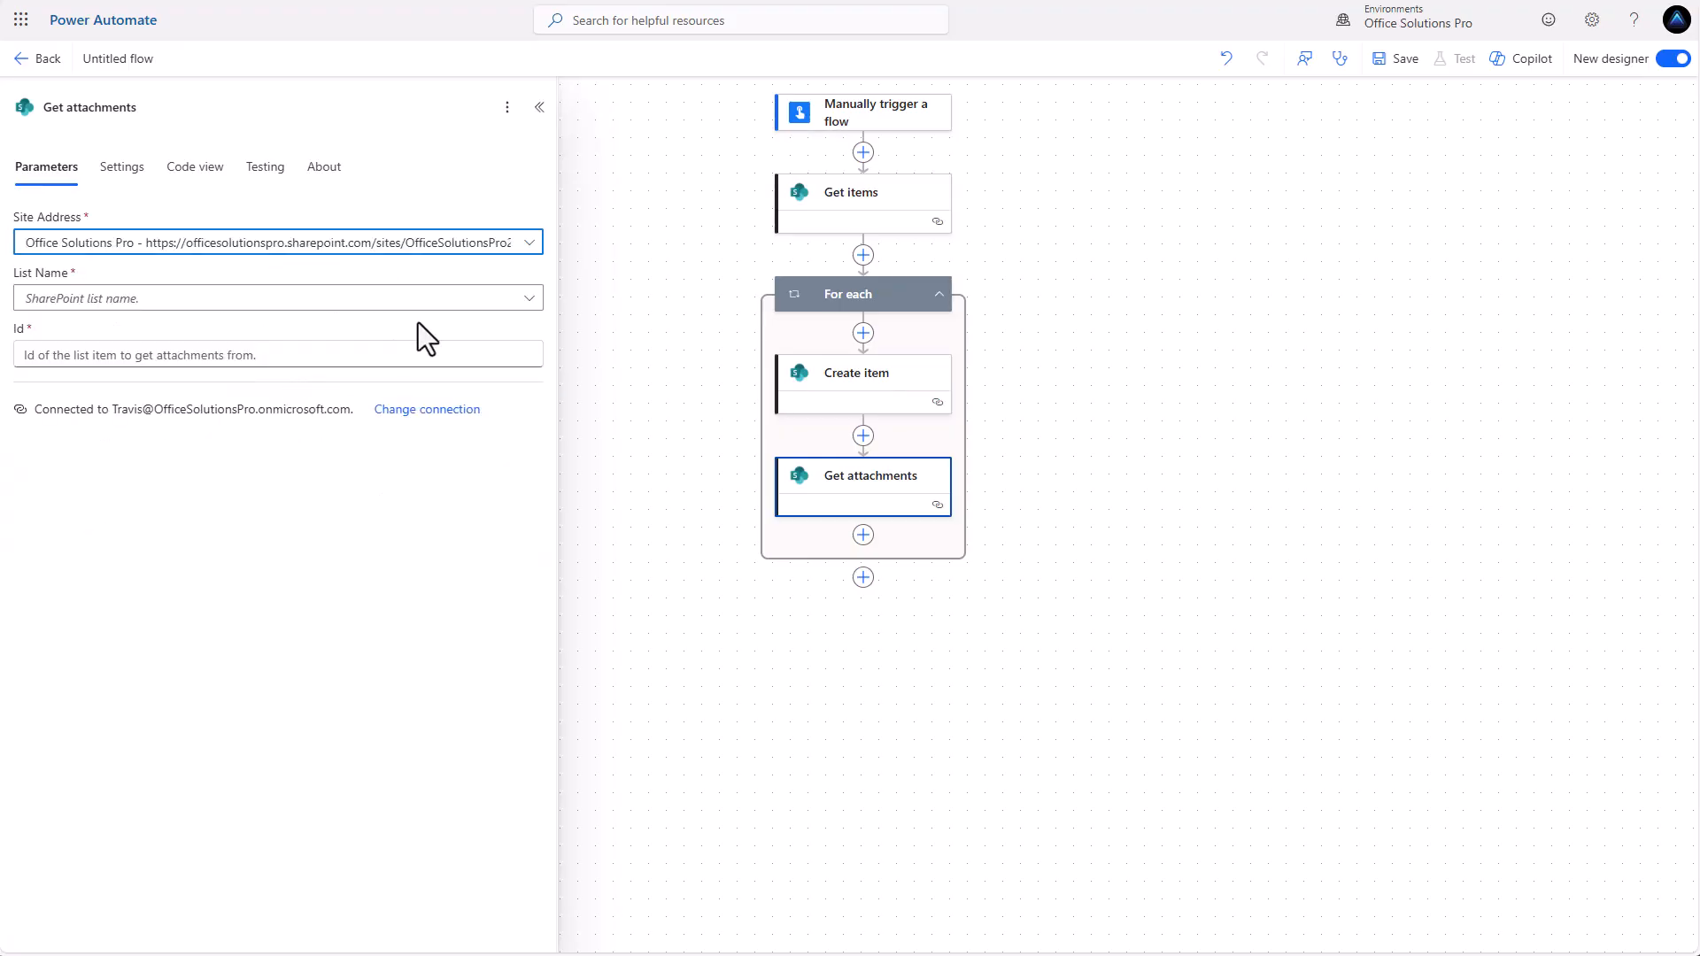
{"action": "left_click", "coordinate": [516, 300]}
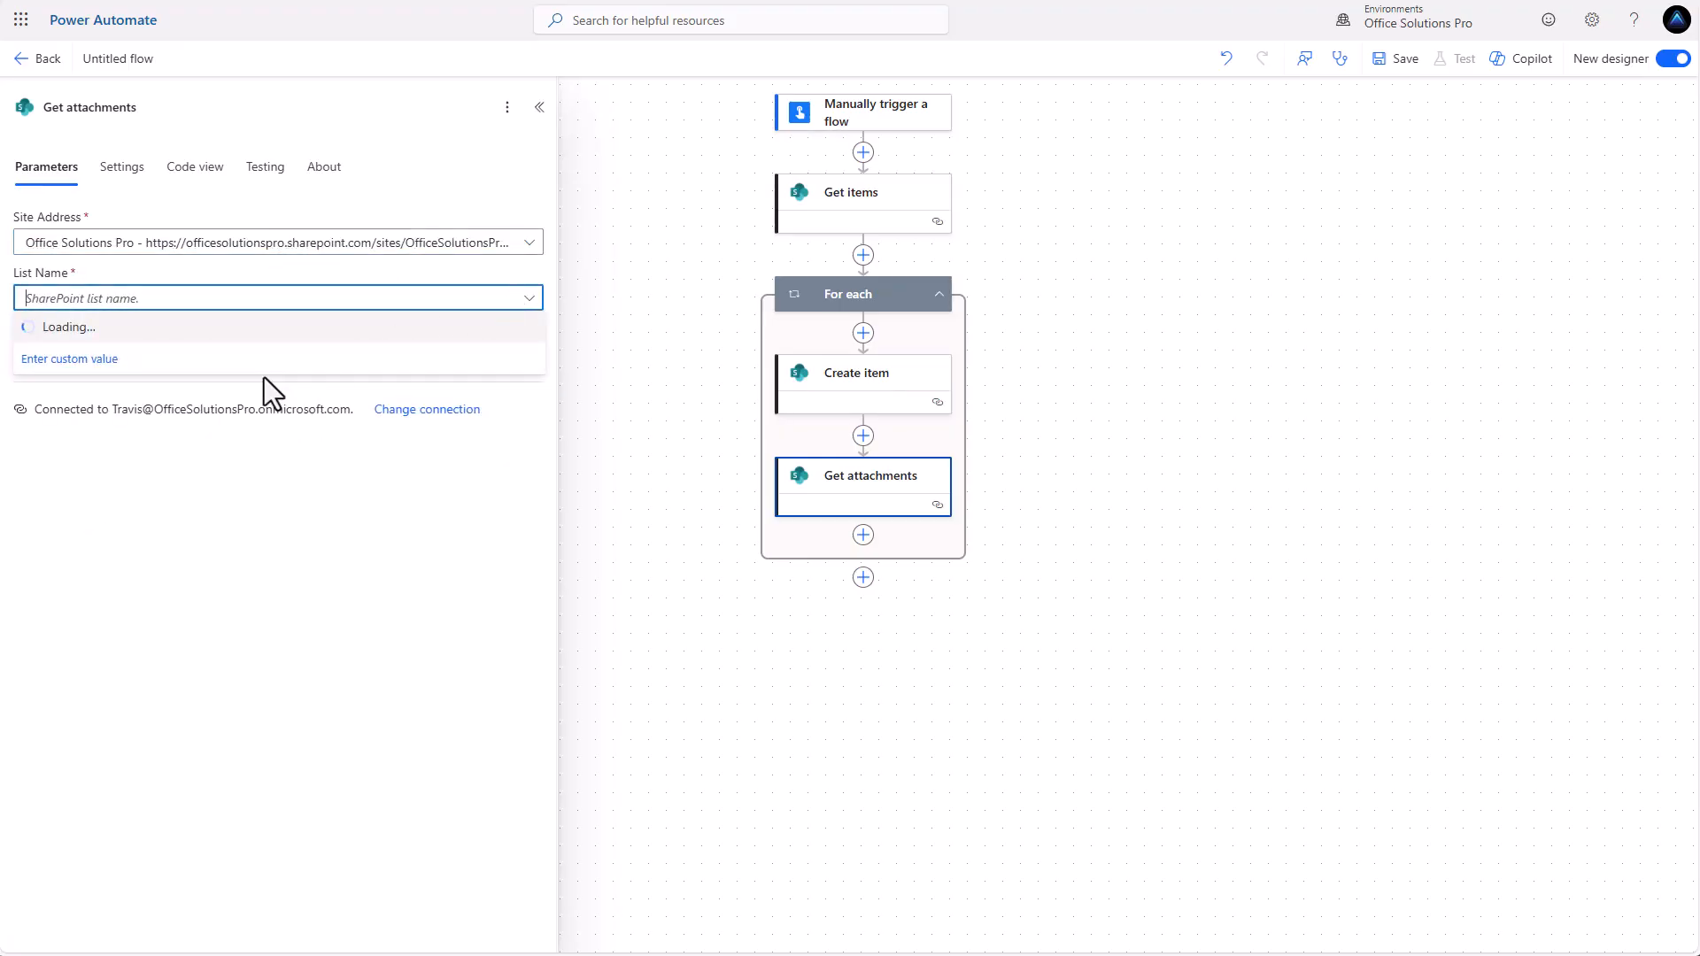
{"action": "left_click", "coordinate": [179, 420]}
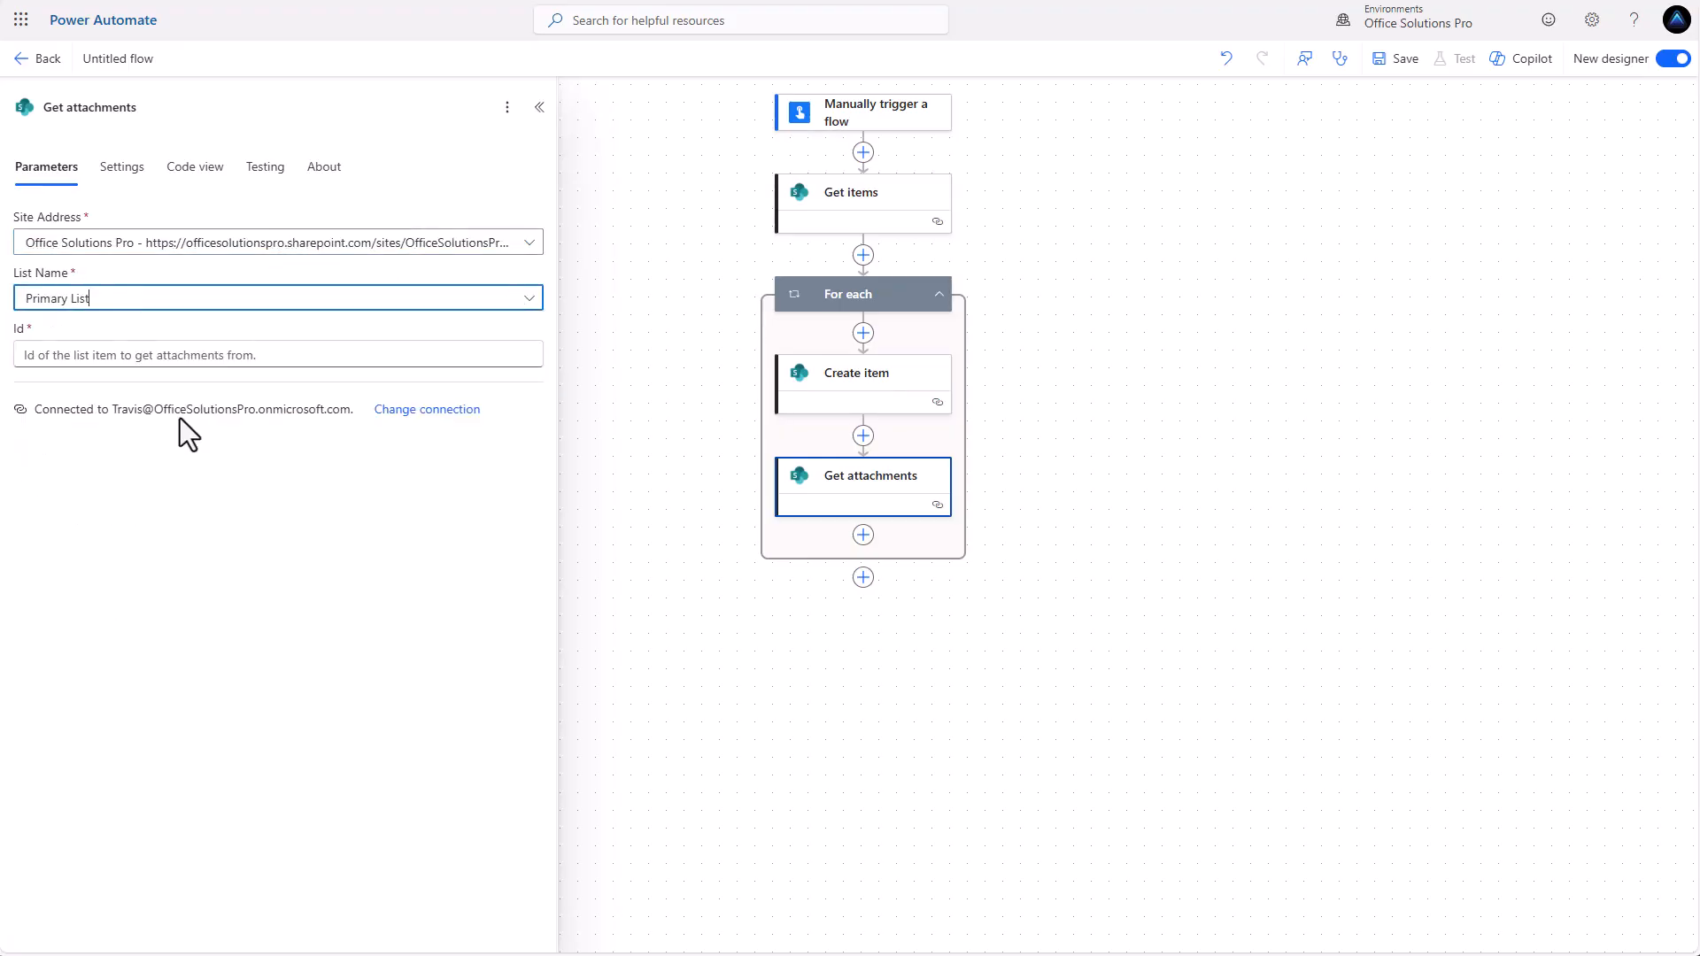
{"action": "left_click", "coordinate": [232, 359]}
{"action": "left_click", "coordinate": [542, 346]}
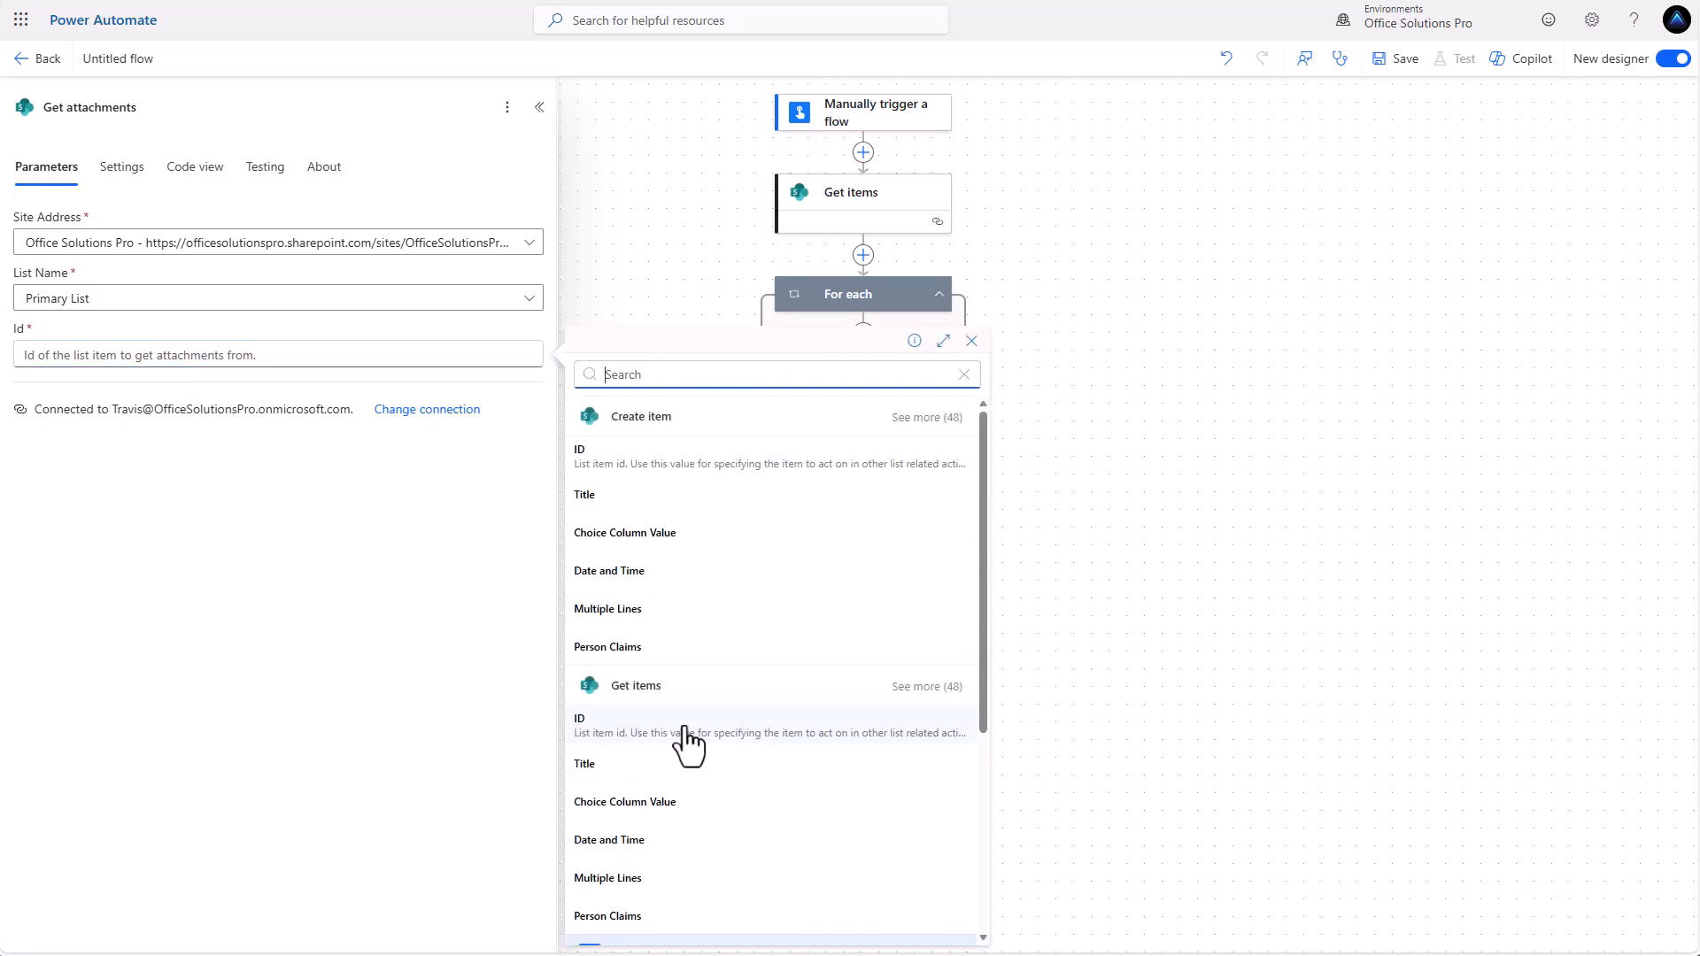
{"action": "left_click", "coordinate": [685, 728]}
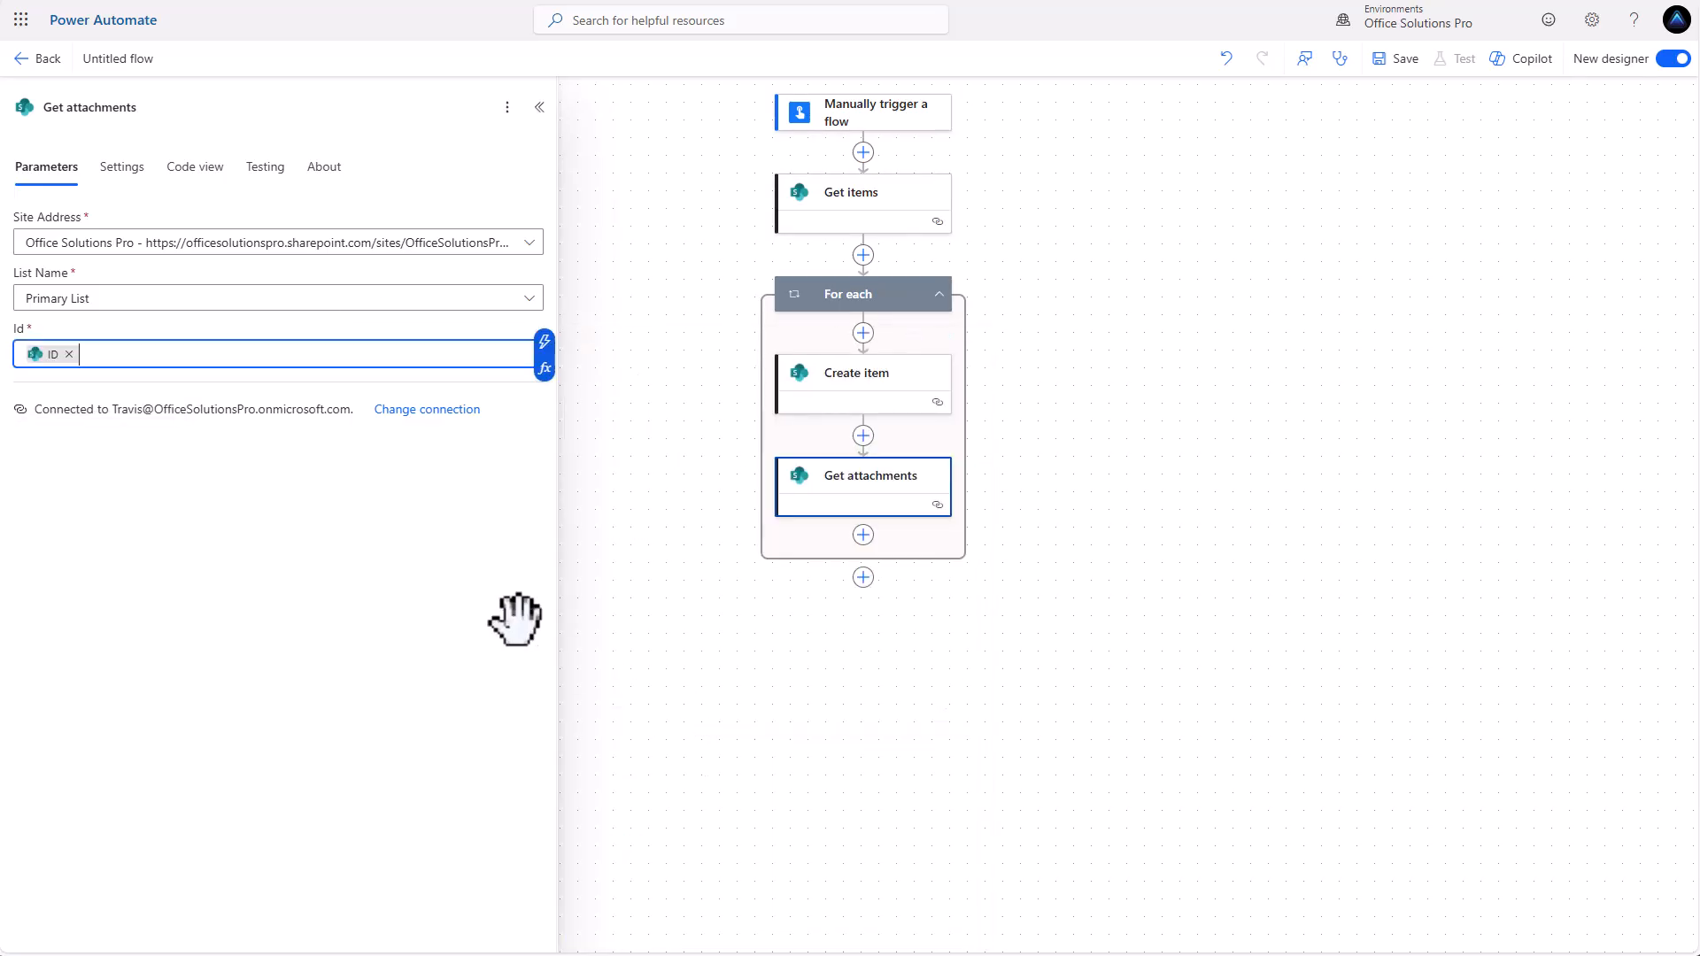
Add a SharePoint Get attachment content action after Get attachments inside the loop.
{"action": "left_click", "coordinate": [869, 540]}
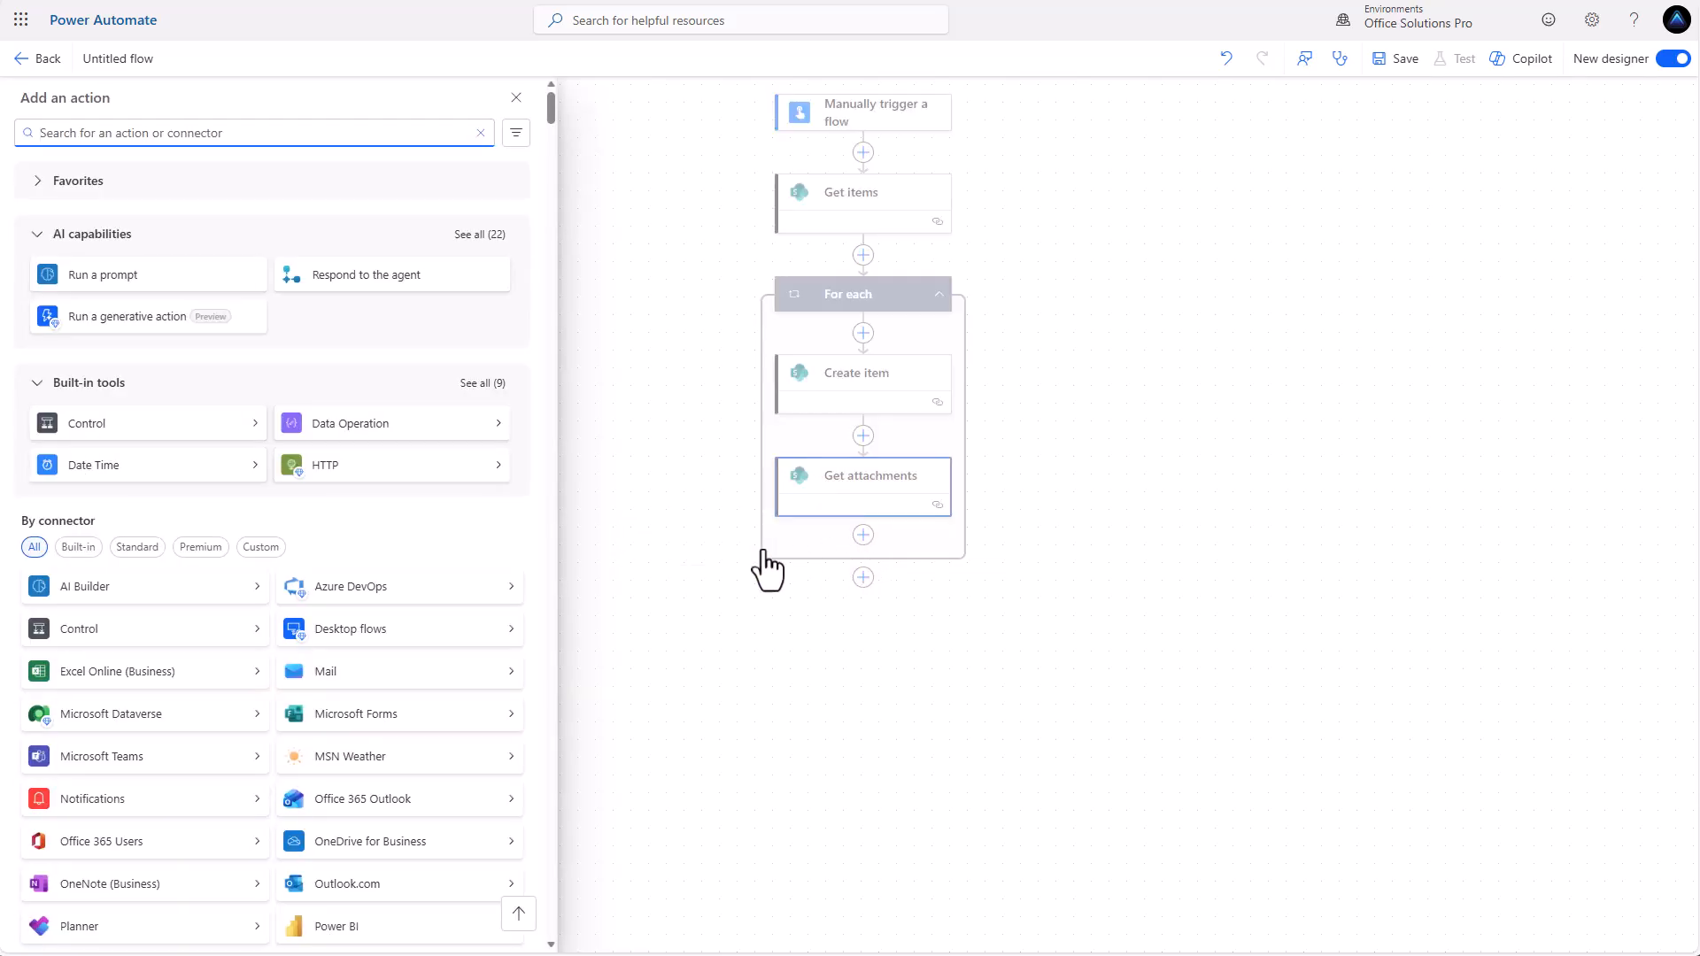
{"action": "scroll", "coordinate": [407, 682], "scroll_direction": "down", "scroll_amount": 2}
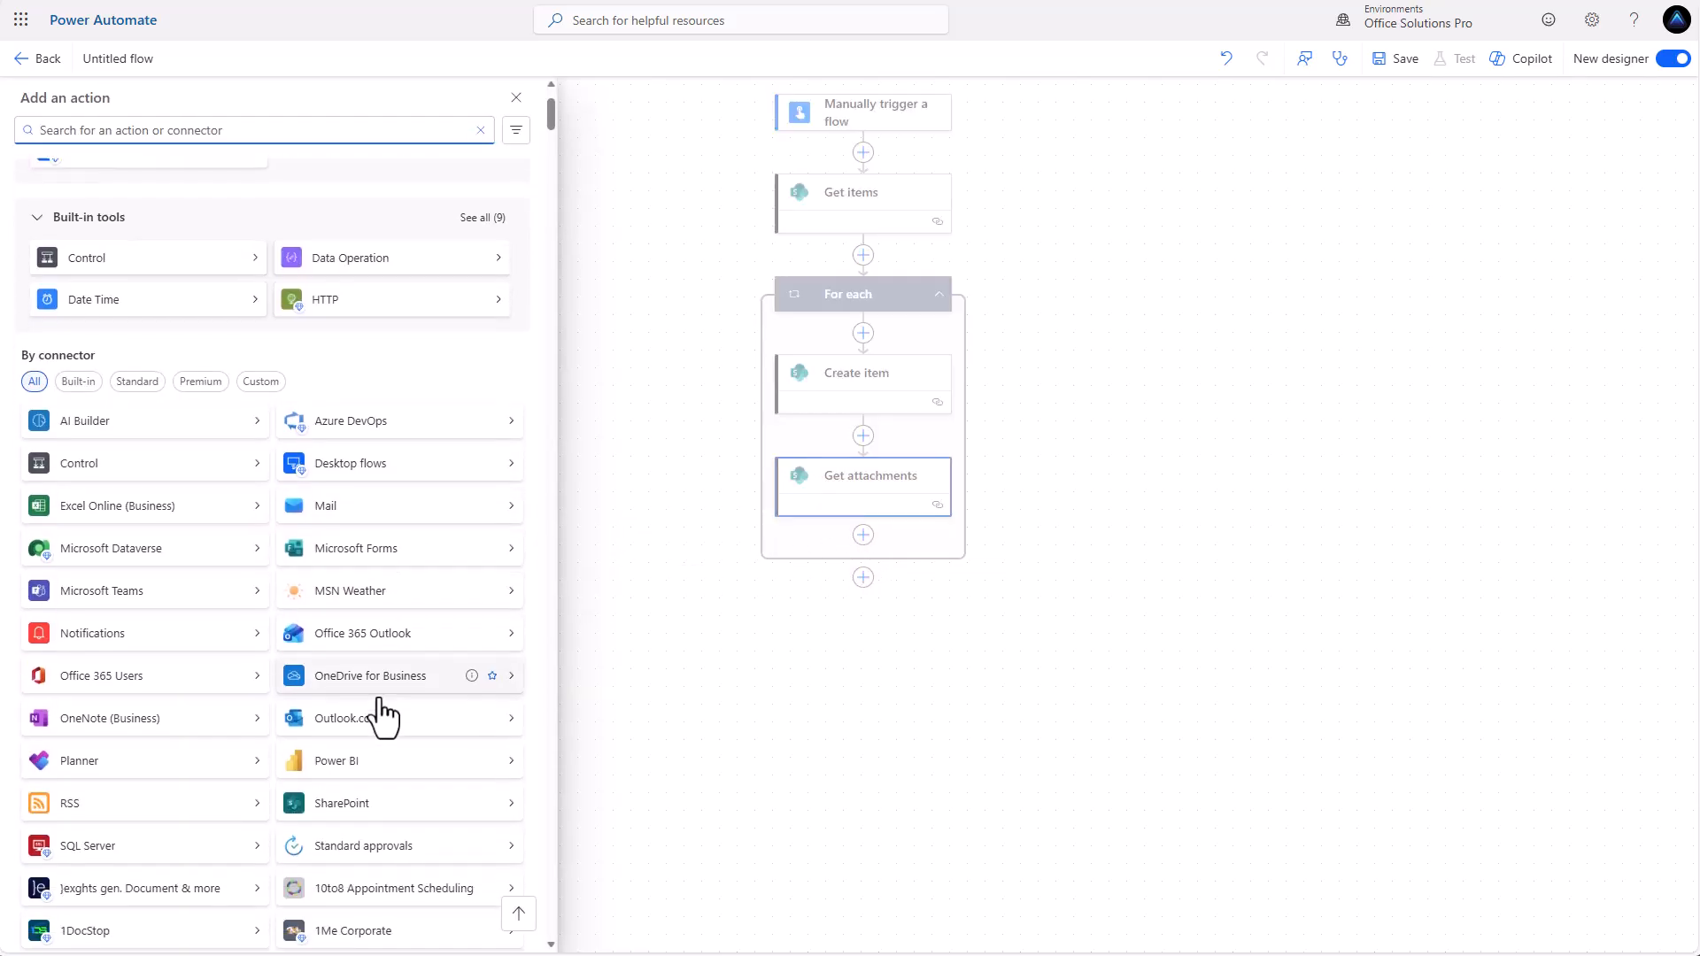
{"action": "left_click", "coordinate": [331, 795]}
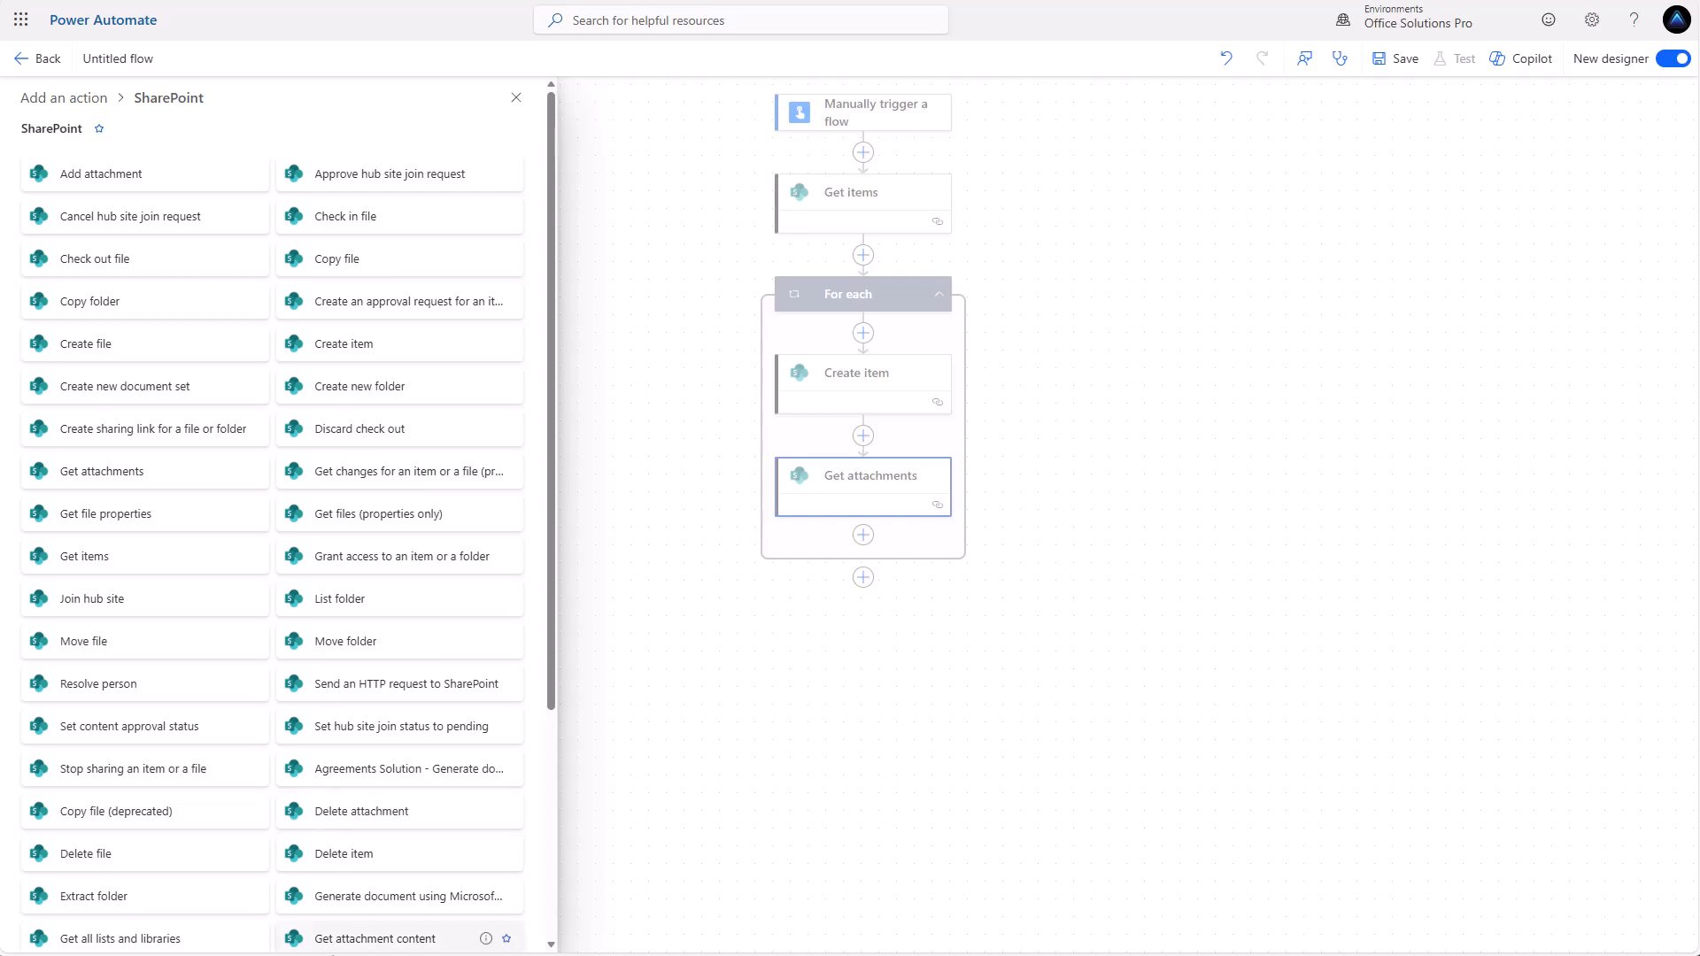
{"action": "left_click", "coordinate": [350, 940]}
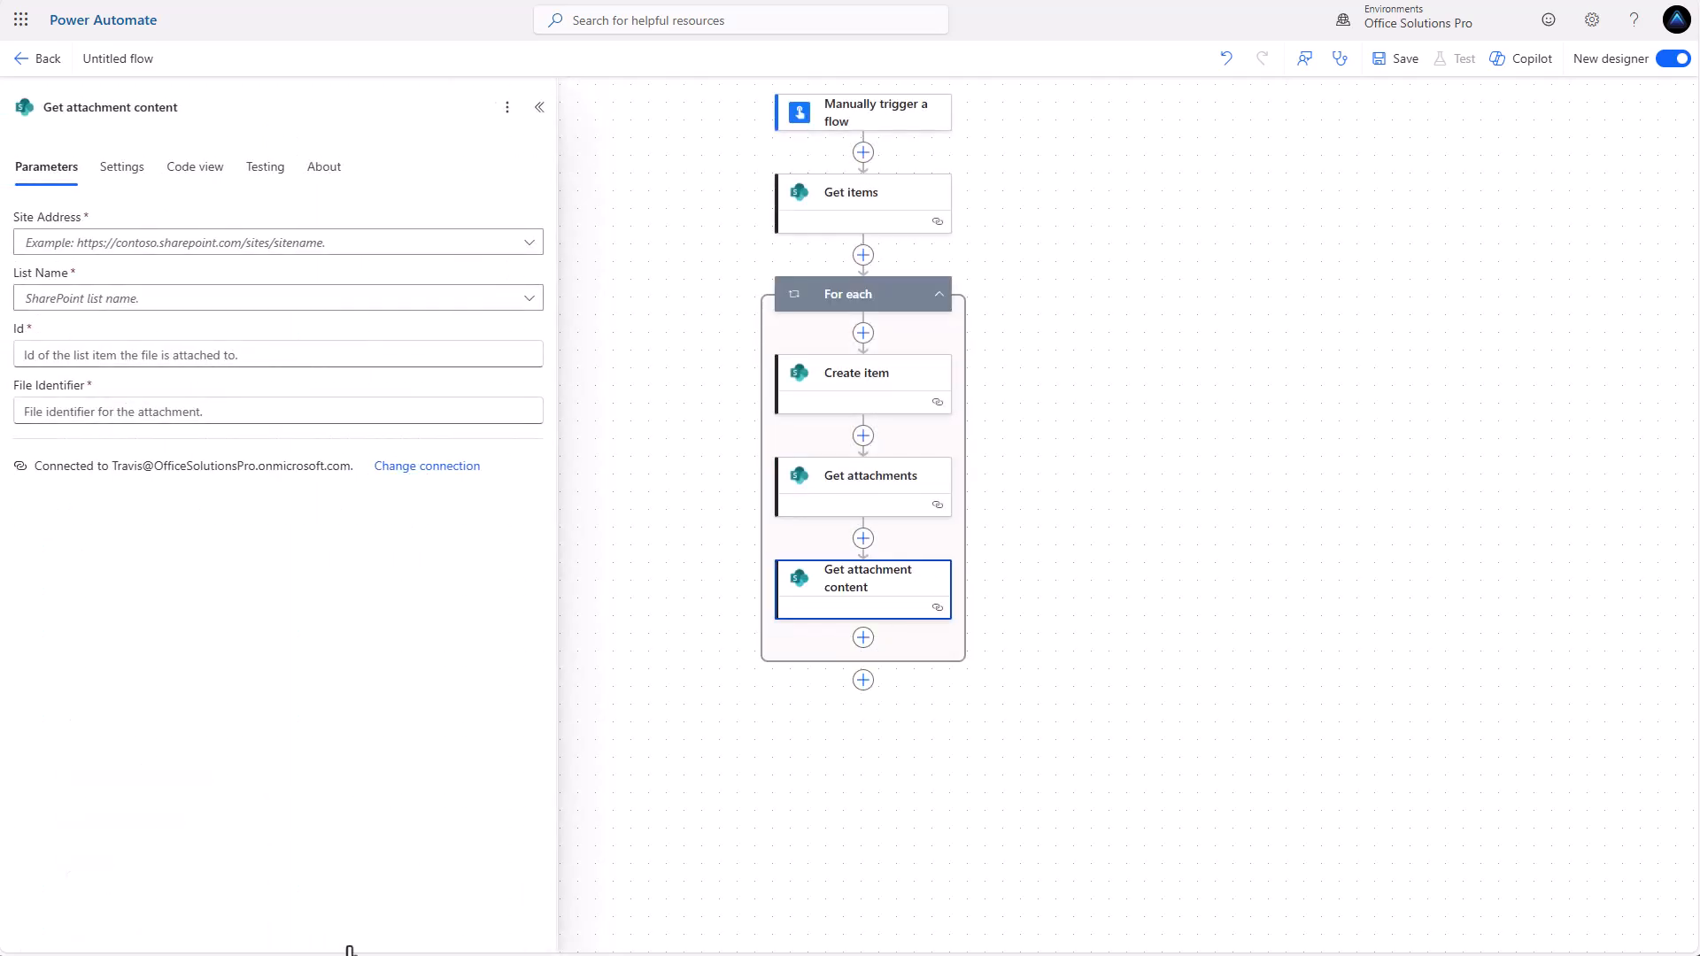
Set Get attachment content to the Office Solutions Pro site, Primary List, and the Get items ID as Id.
{"action": "left_click", "coordinate": [505, 243]}
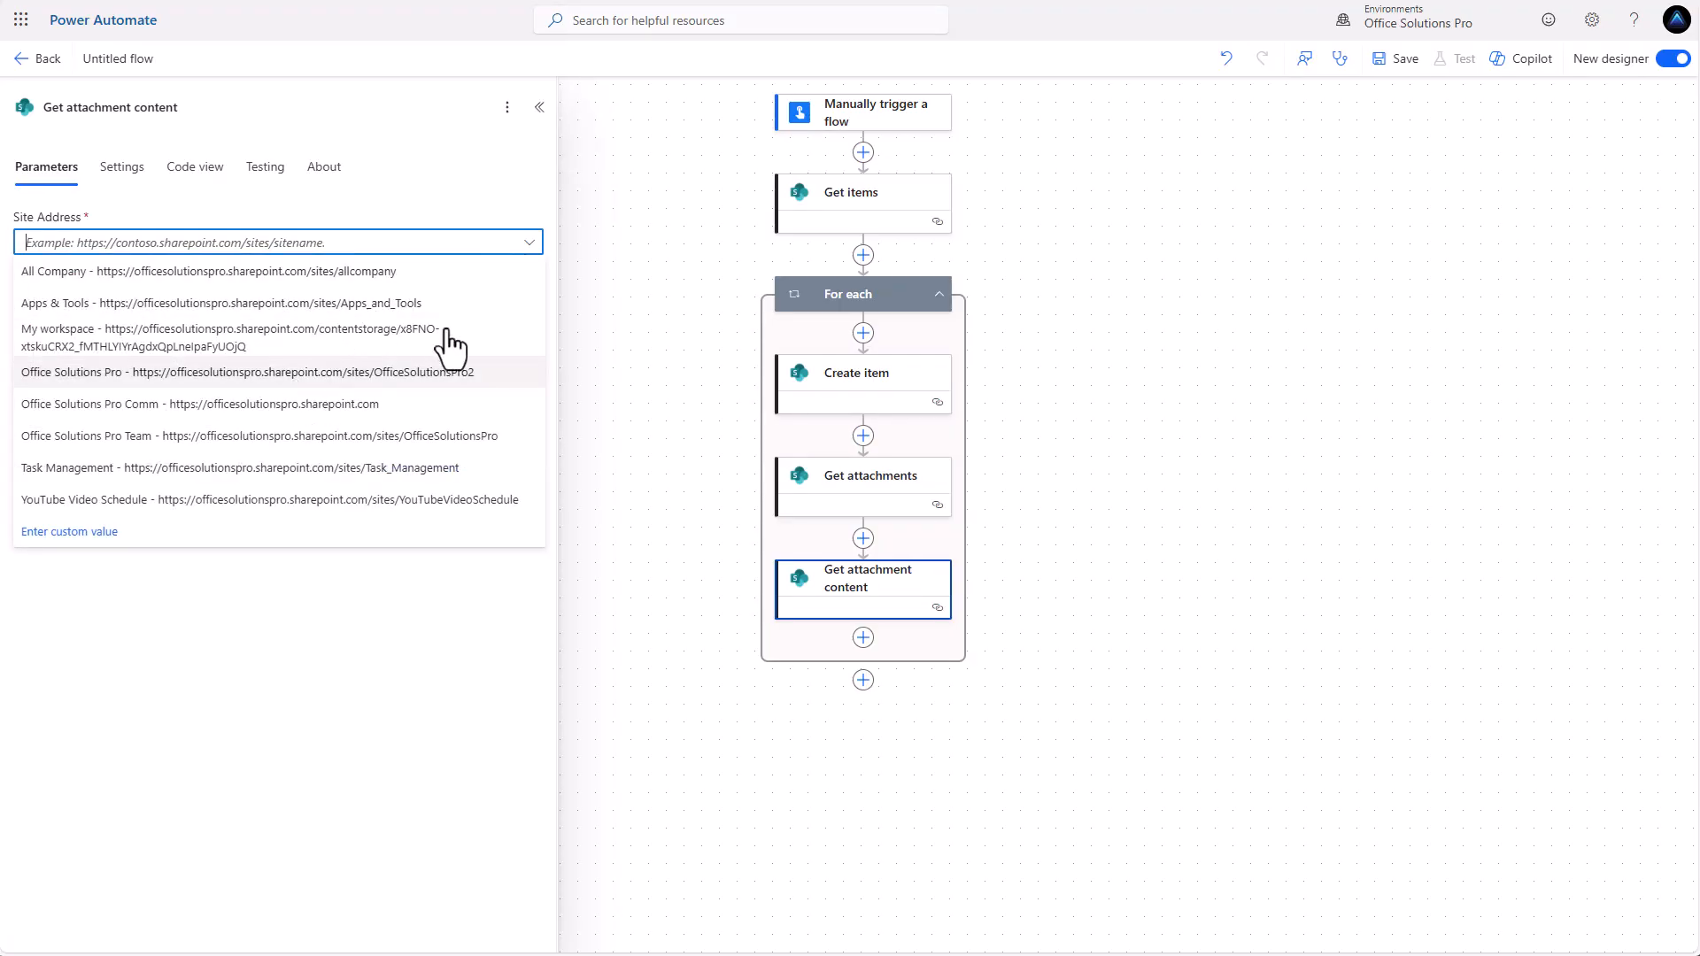
{"action": "left_click", "coordinate": [447, 370]}
{"action": "left_click", "coordinate": [501, 299]}
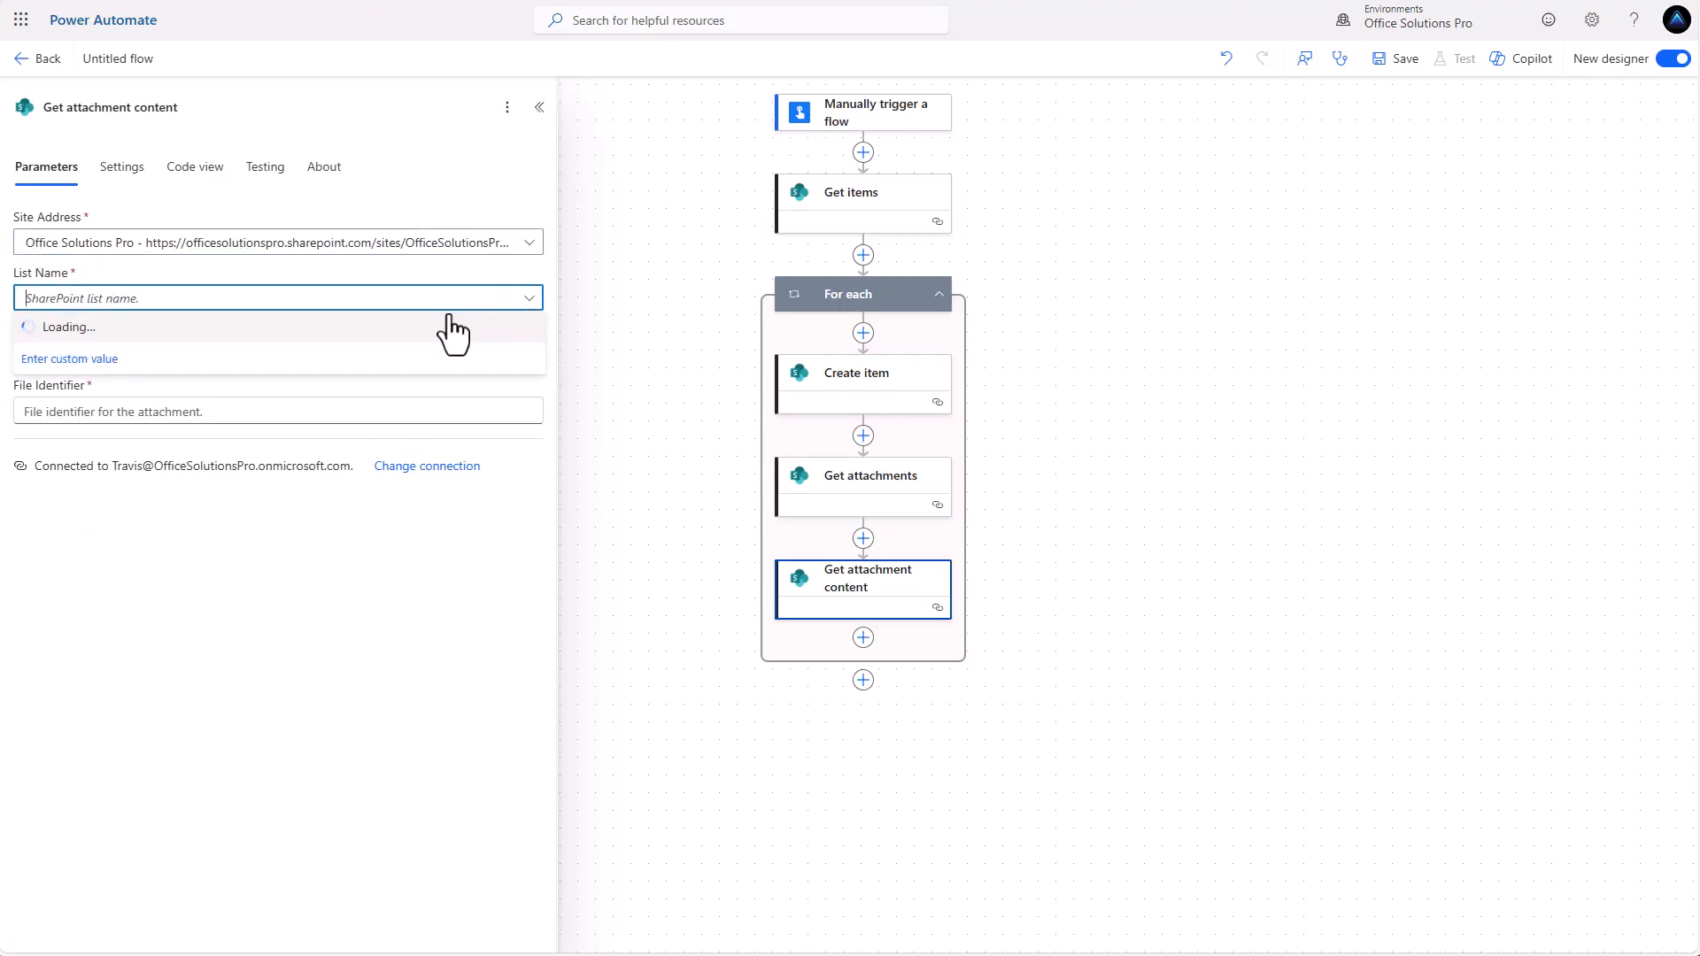
{"action": "left_click", "coordinate": [104, 422]}
{"action": "left_click", "coordinate": [277, 355]}
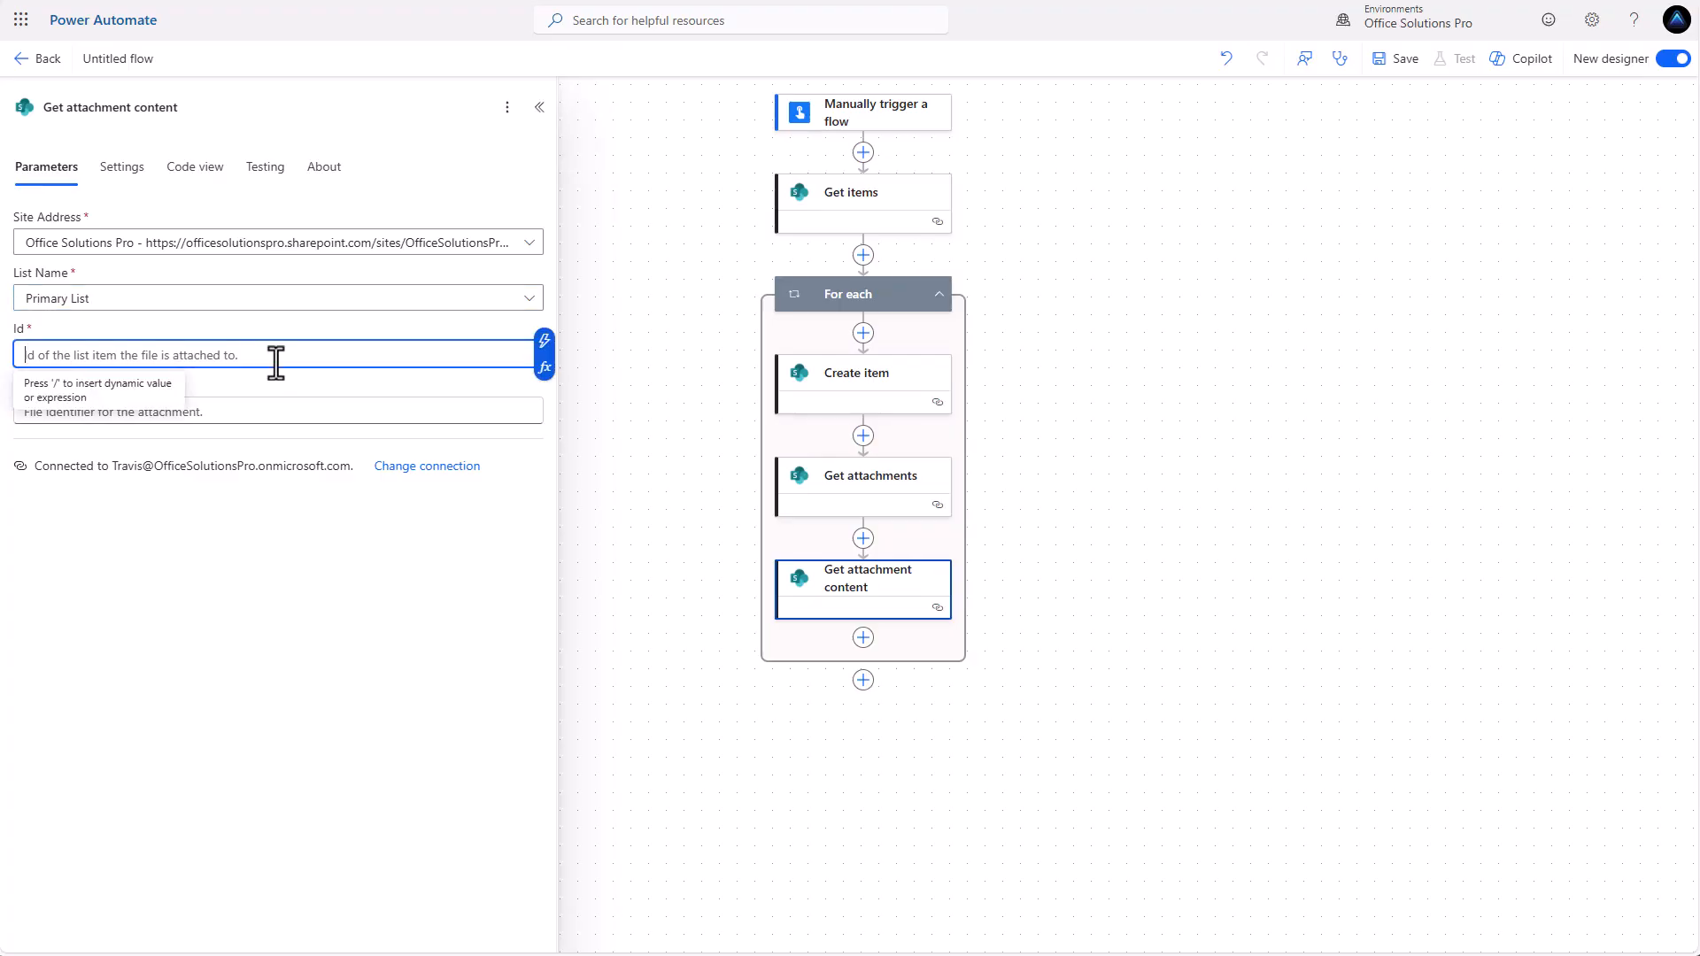
{"action": "left_click", "coordinate": [544, 341]}
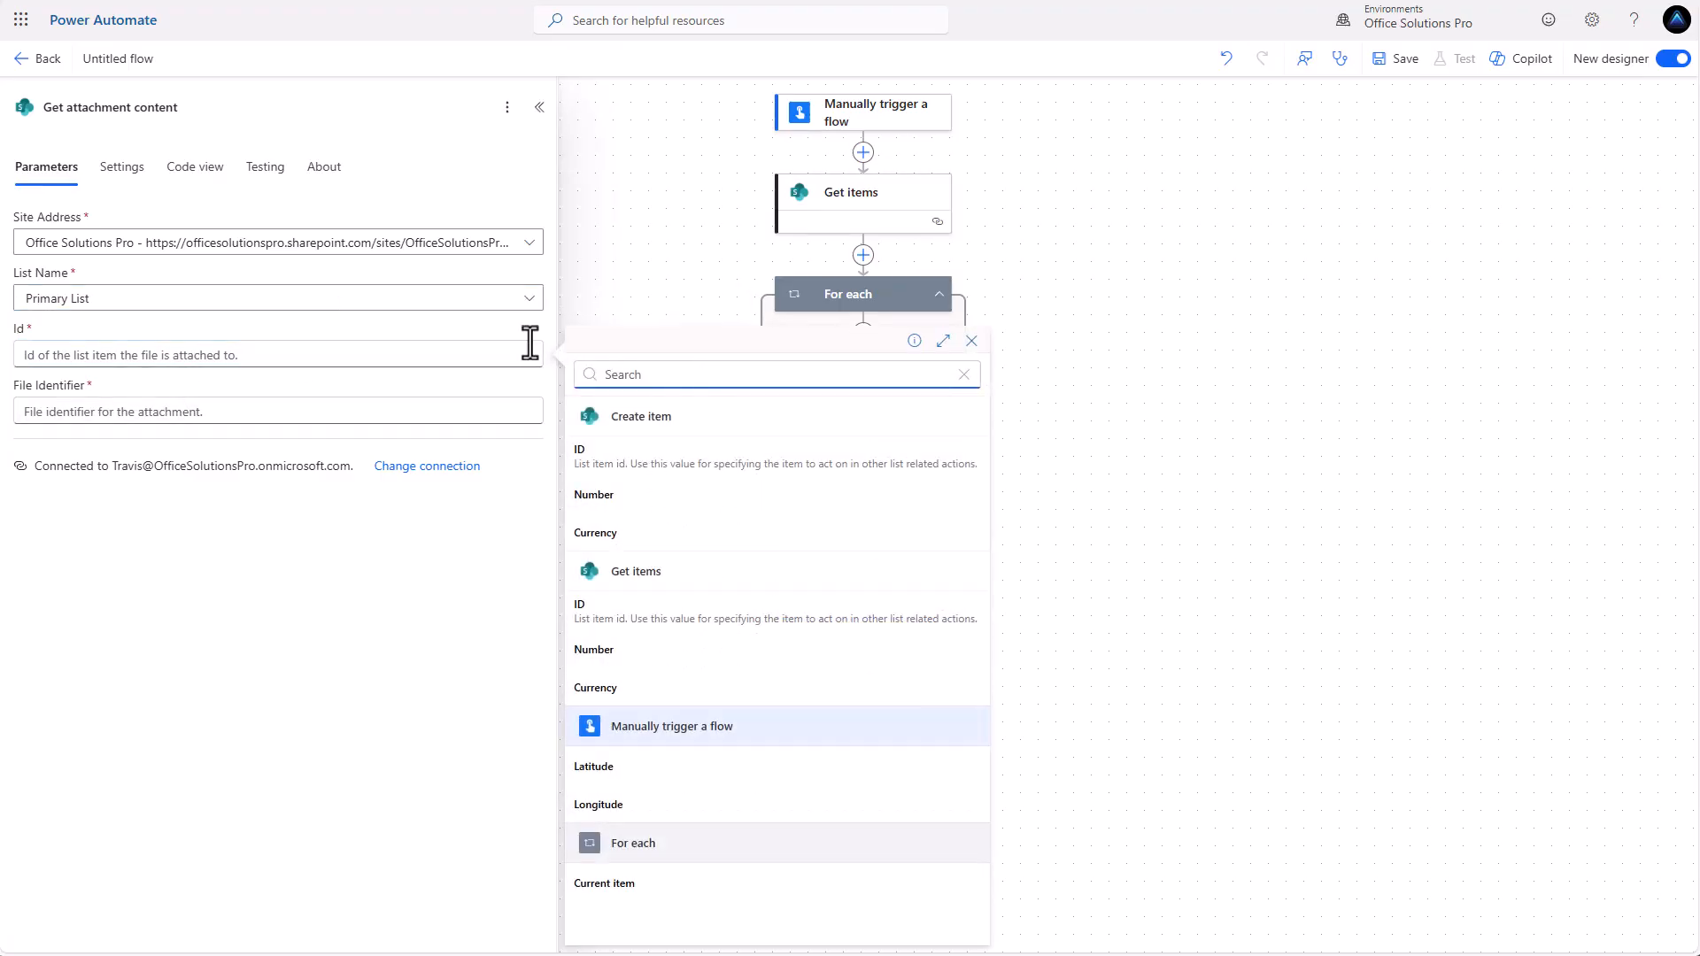
{"action": "left_click", "coordinate": [625, 613]}
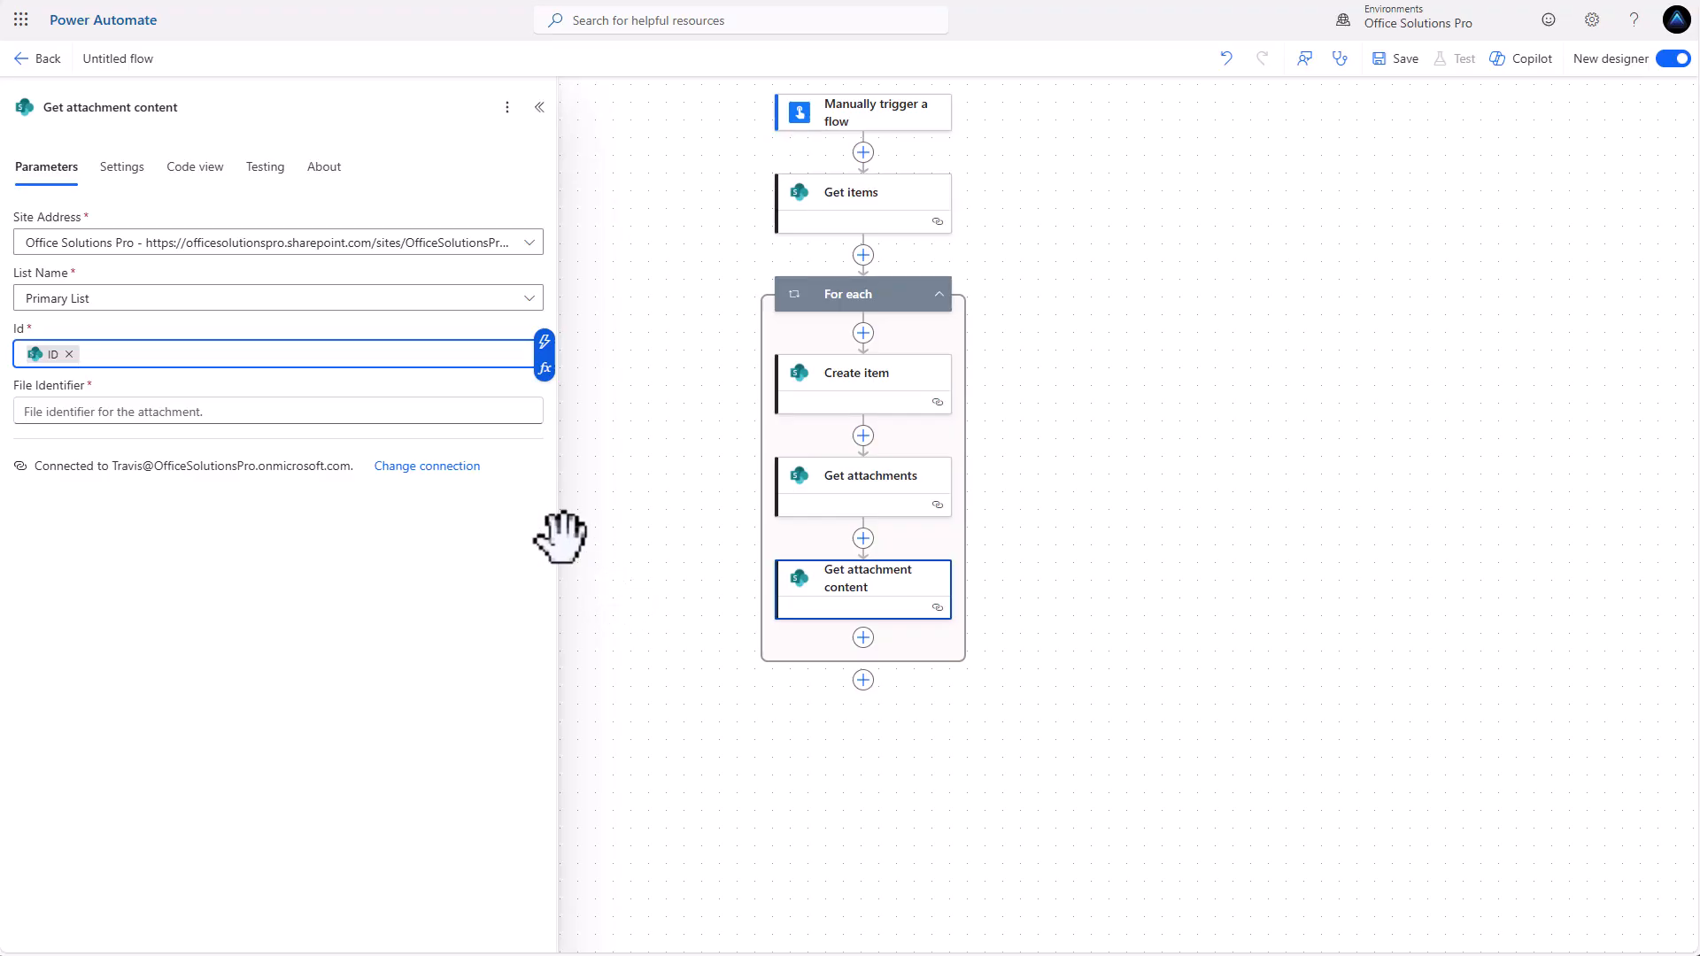
Set Get attachment content's File Identifier to the Id output of Get attachments.
{"action": "left_click", "coordinate": [159, 411]}
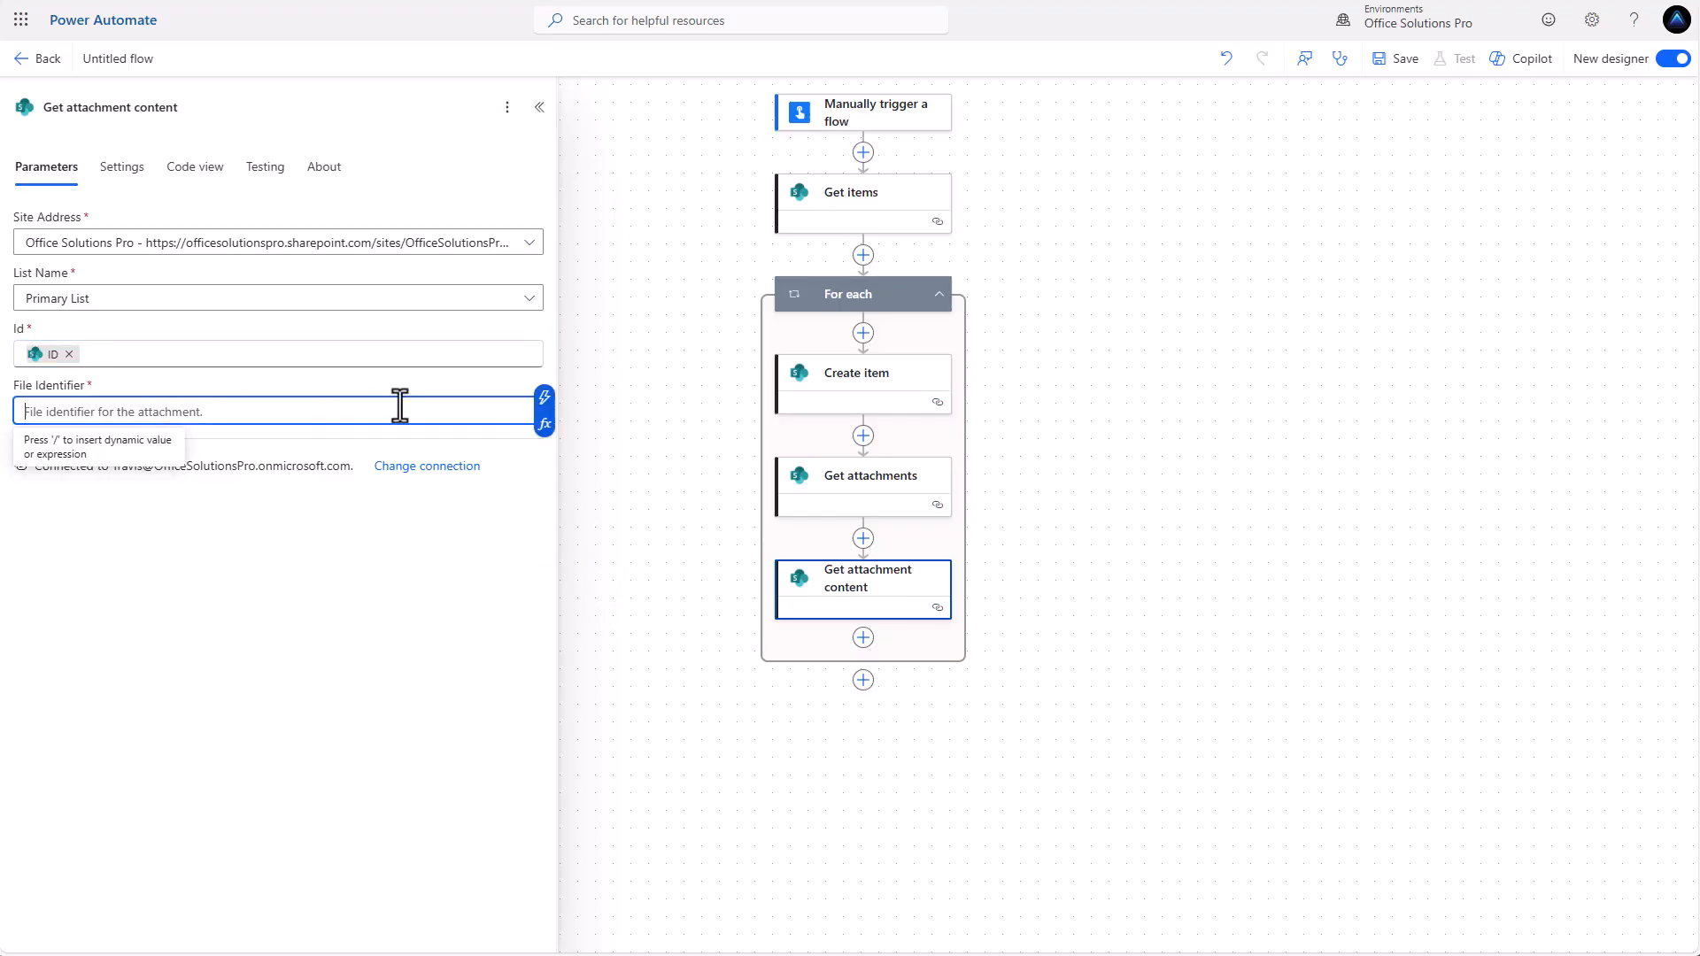
{"action": "left_click", "coordinate": [544, 398]}
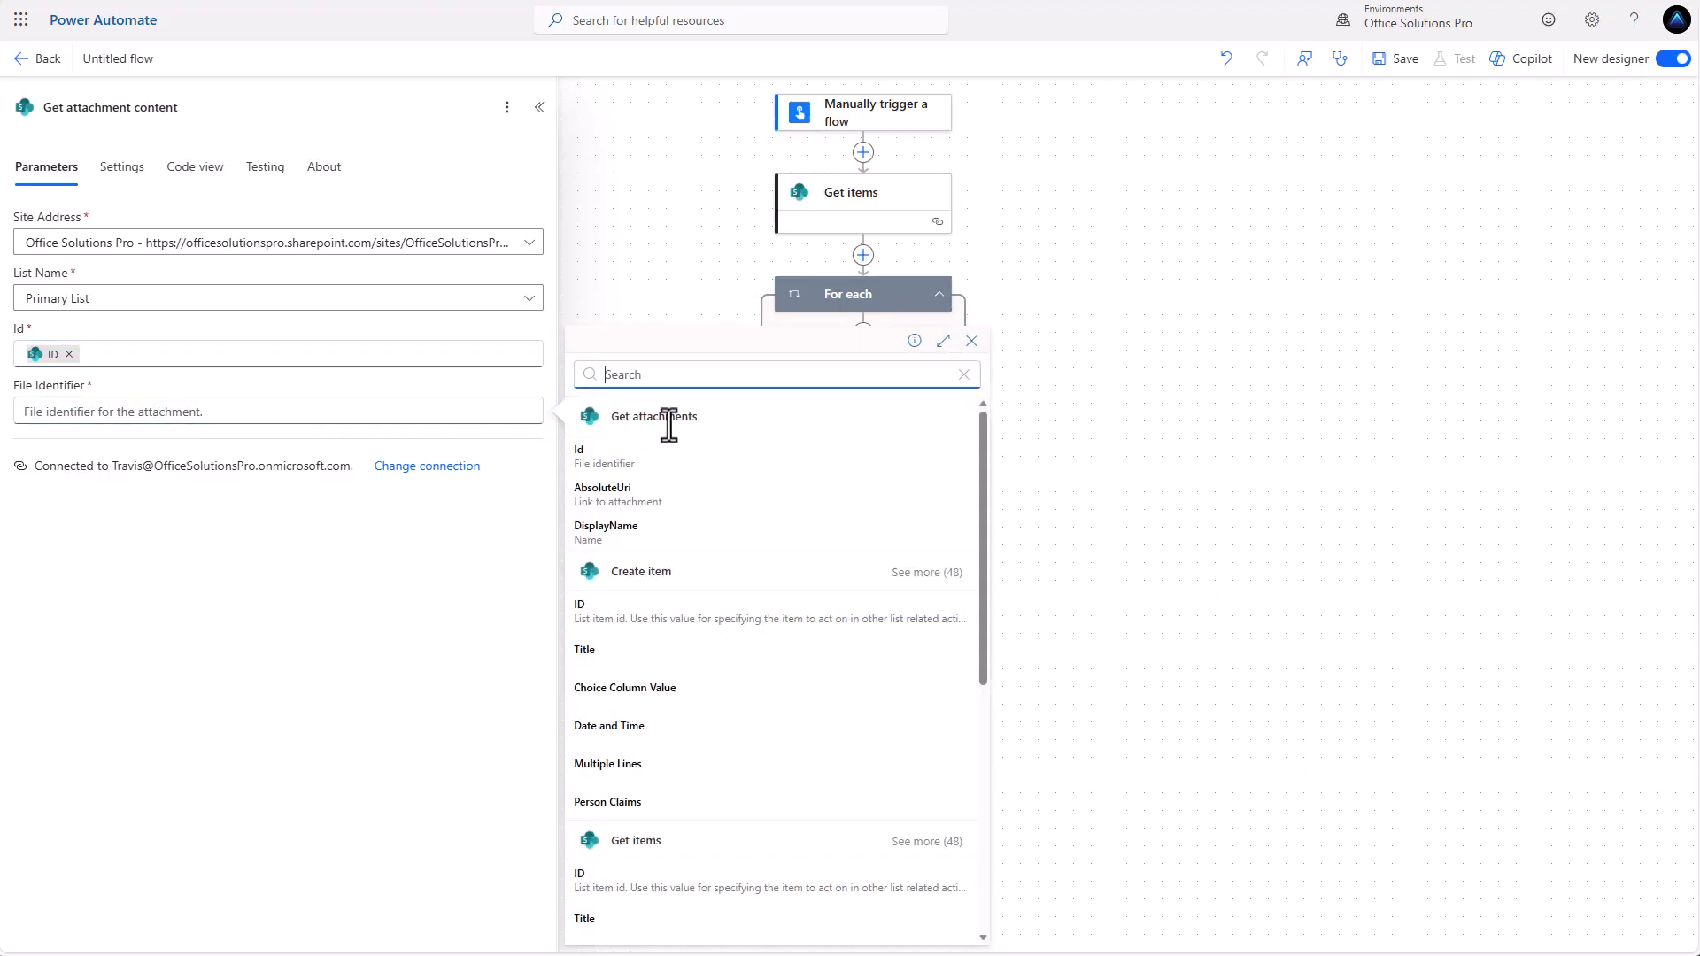
{"action": "left_click", "coordinate": [604, 461]}
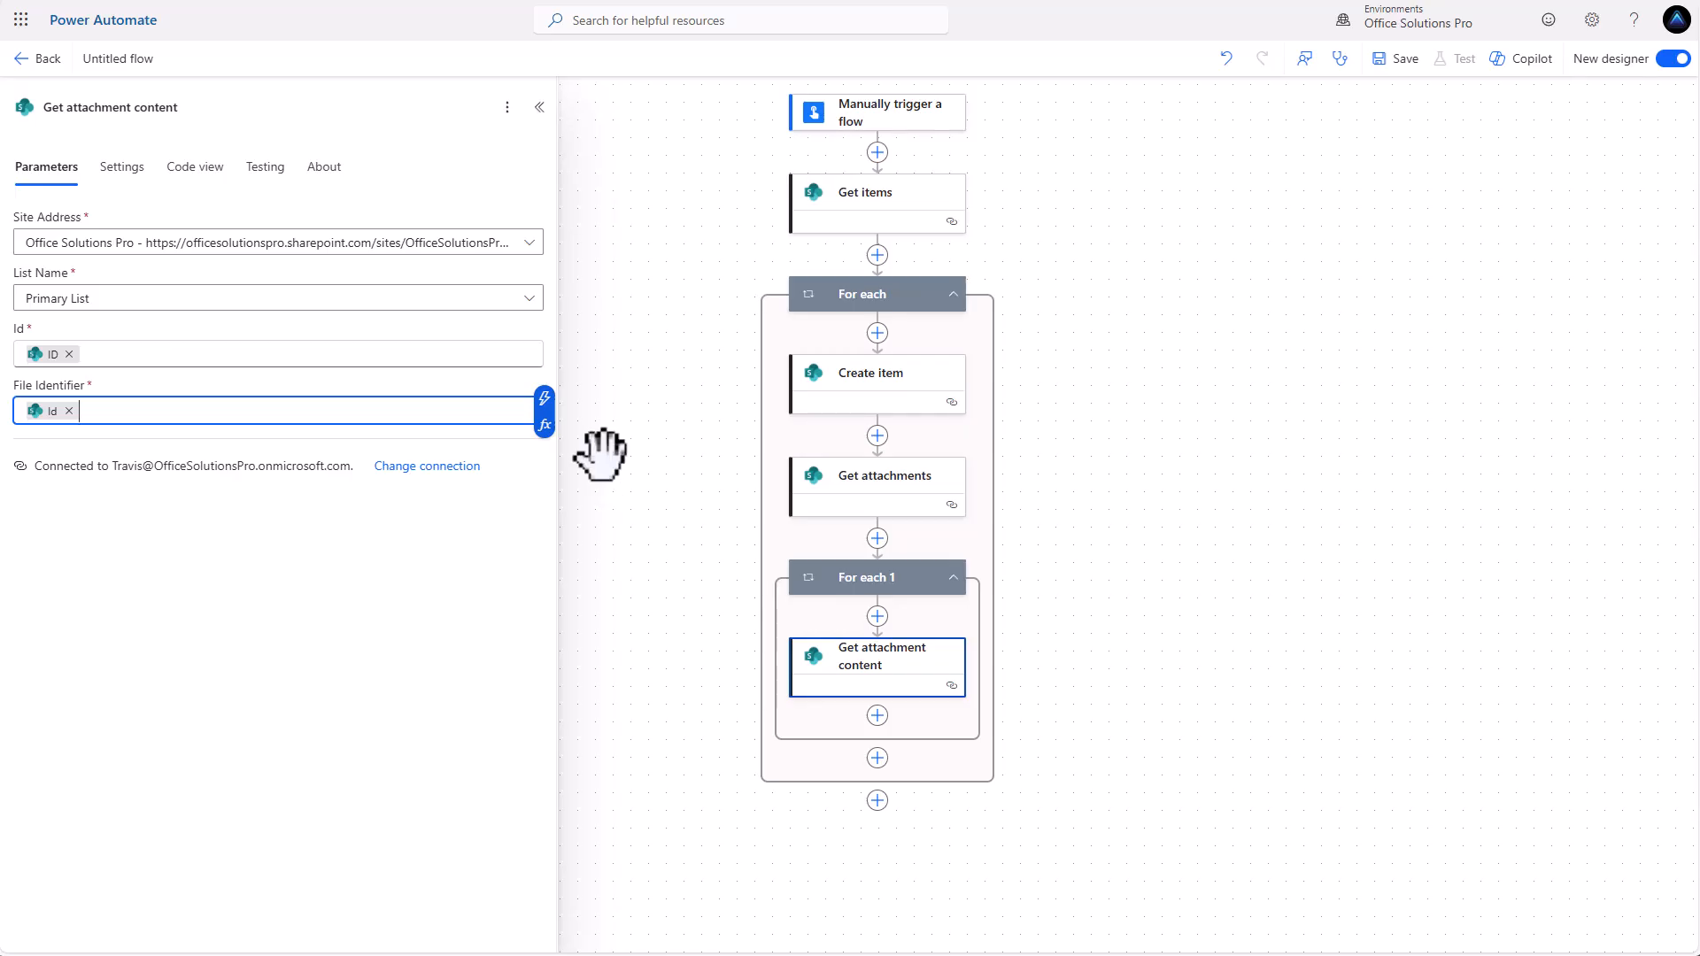
Add a SharePoint Add attachment action after Get attachment content inside the For each 1 loop.
{"action": "left_click", "coordinate": [877, 716]}
{"action": "scroll", "coordinate": [444, 740], "scroll_direction": "down", "scroll_amount": 2}
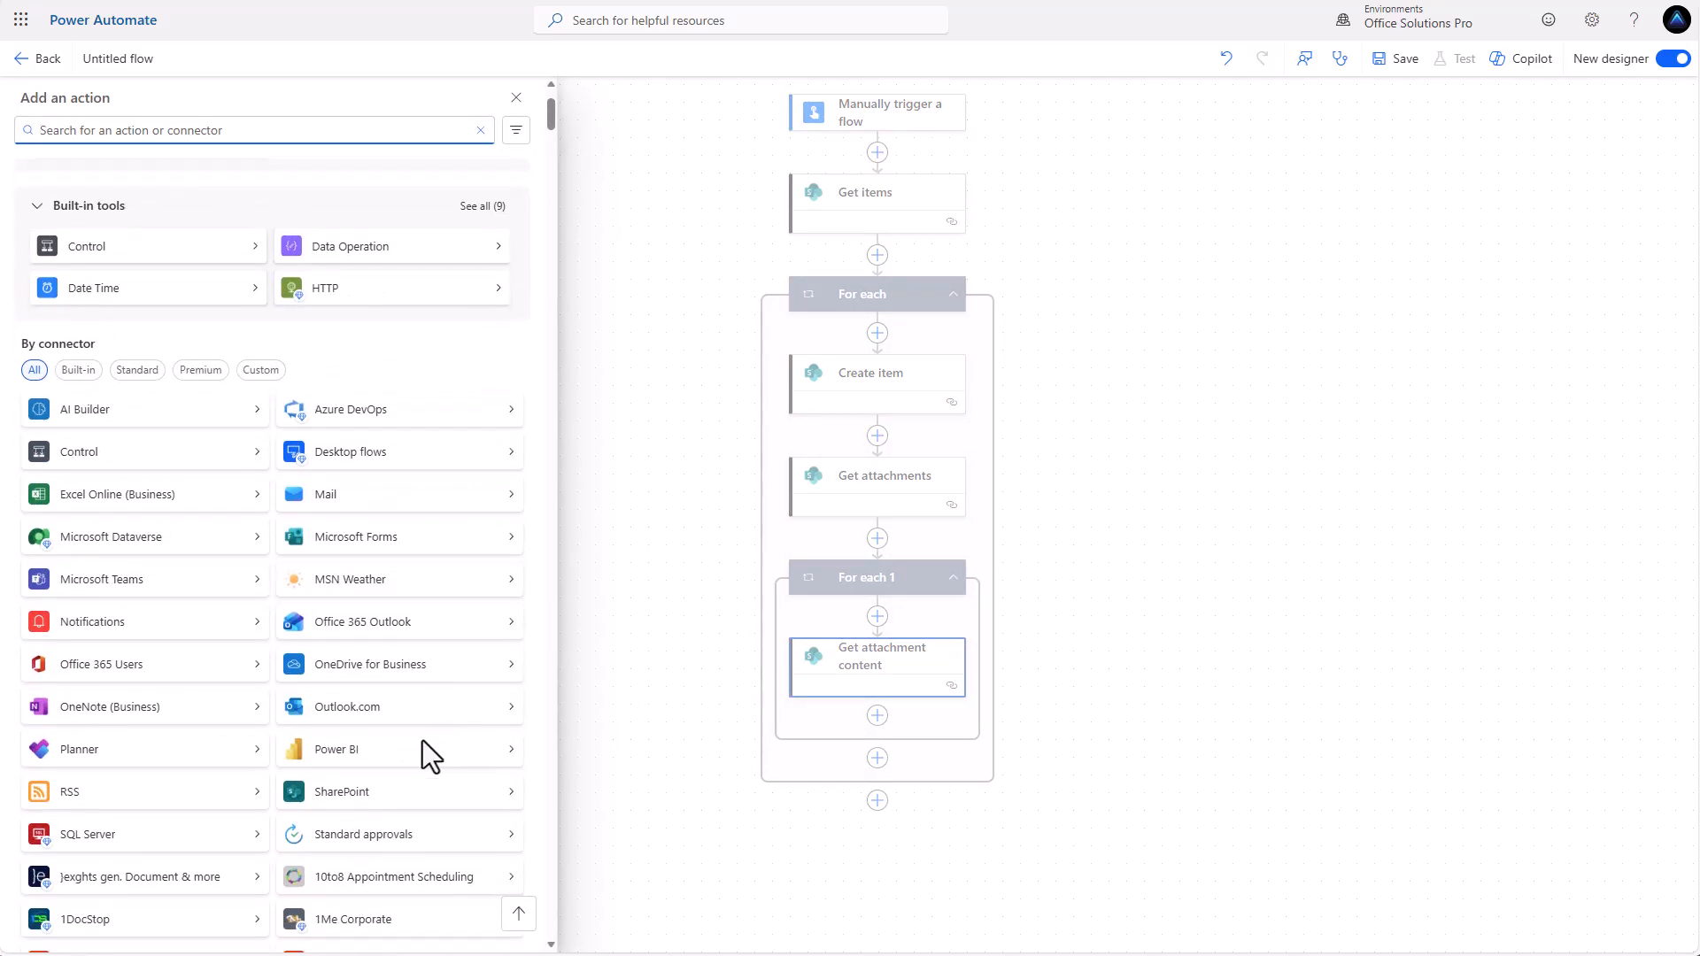
{"action": "left_click", "coordinate": [372, 802]}
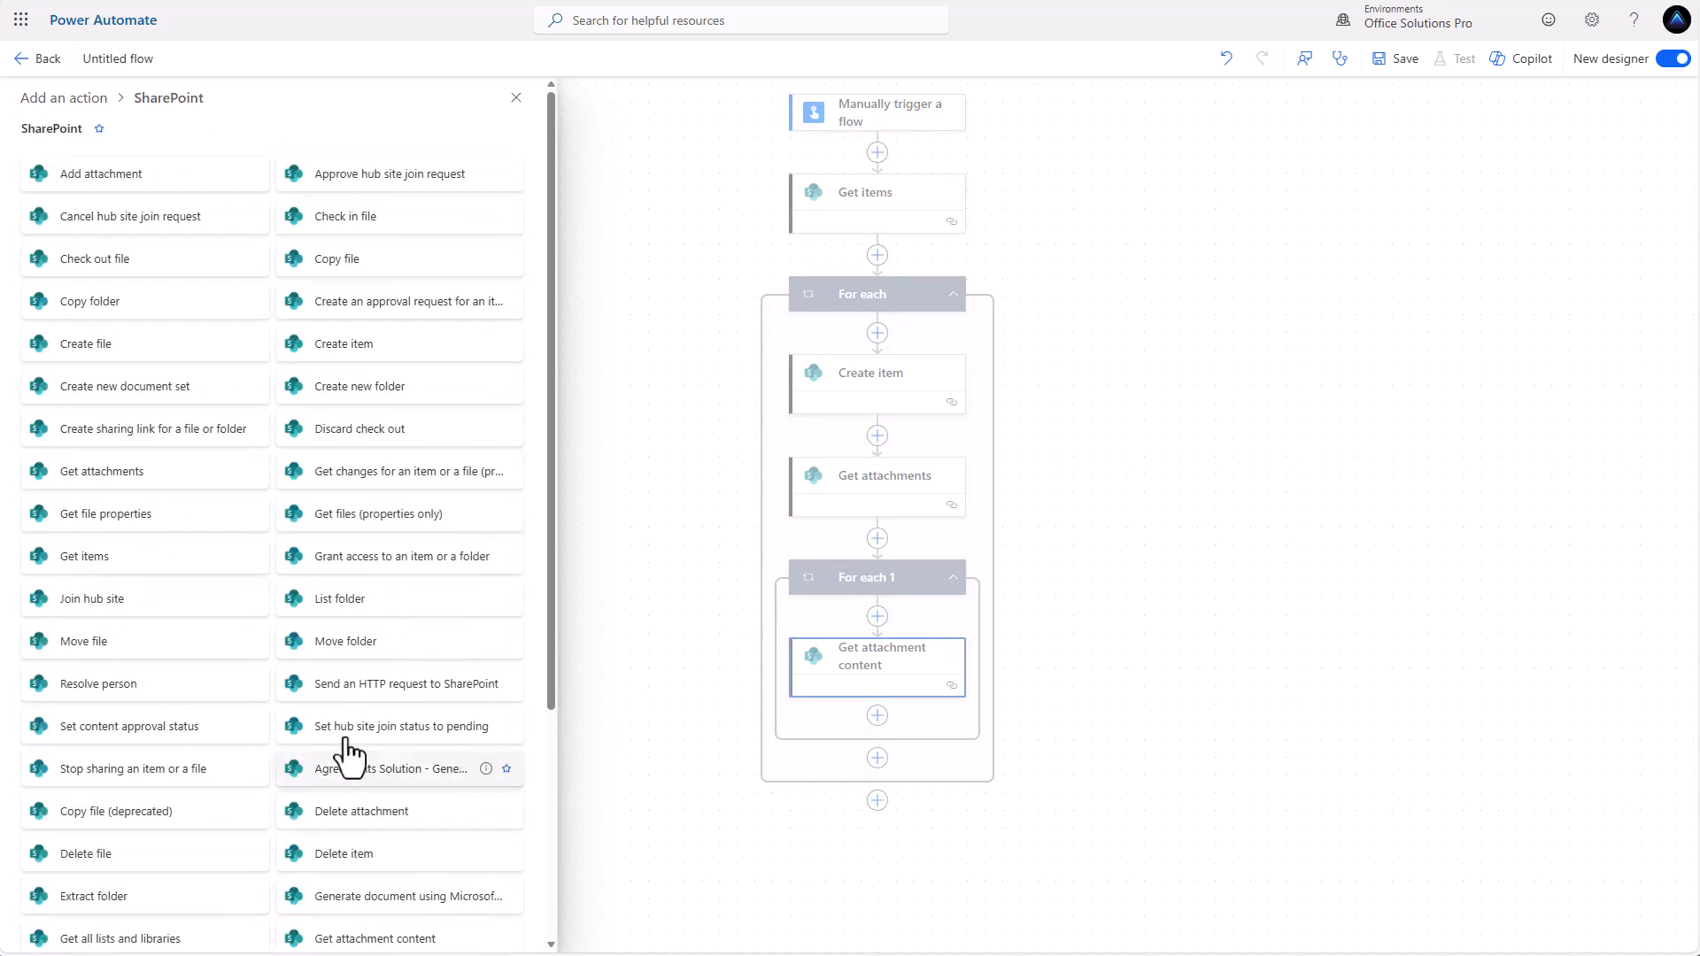
{"action": "left_click", "coordinate": [111, 184]}
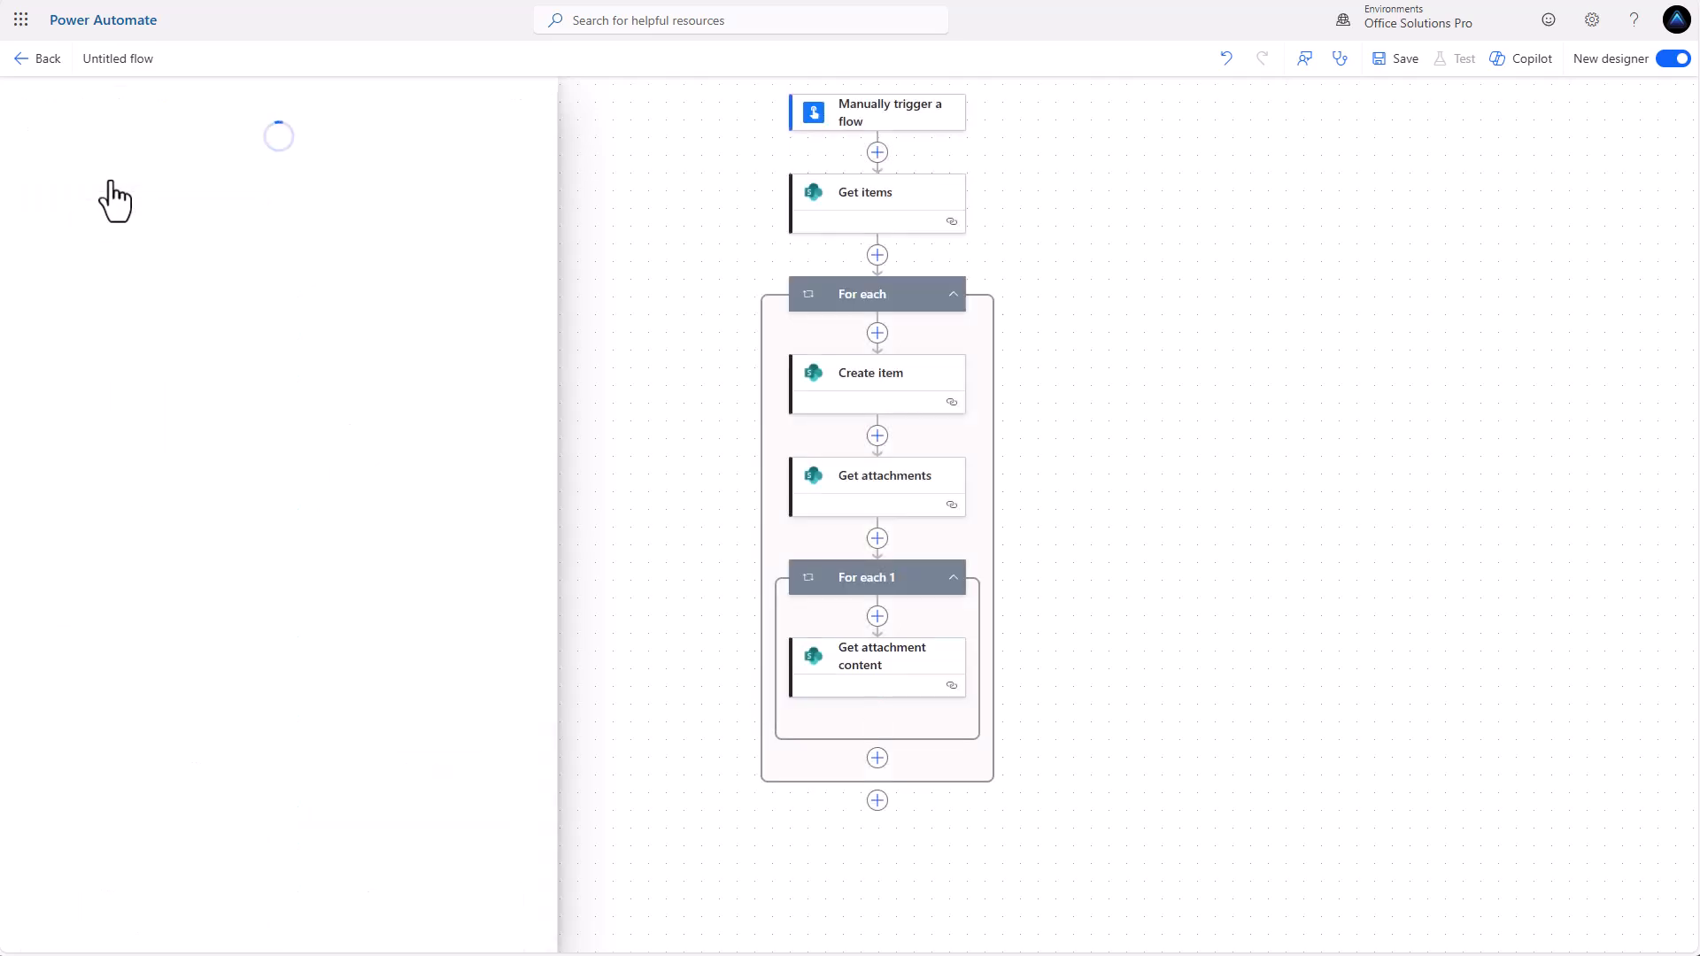
Set Add attachment's site to Office Solutions Pro and its list to Backup List.
{"action": "left_click", "coordinate": [178, 246]}
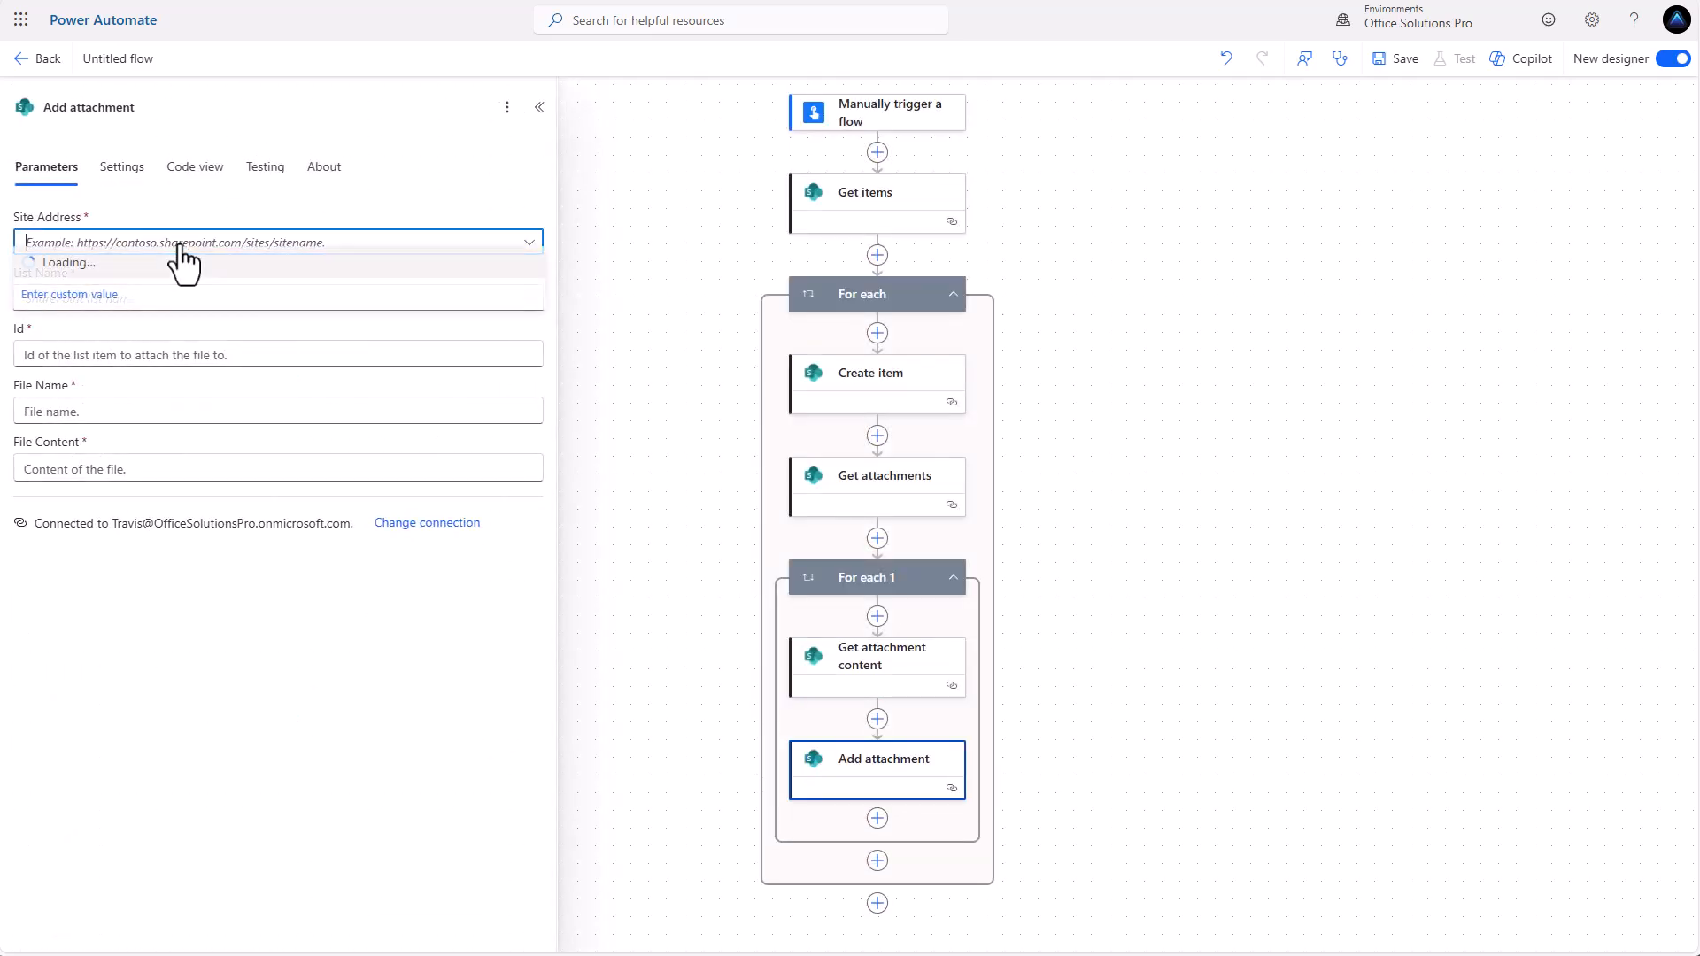
{"action": "left_click", "coordinate": [171, 375]}
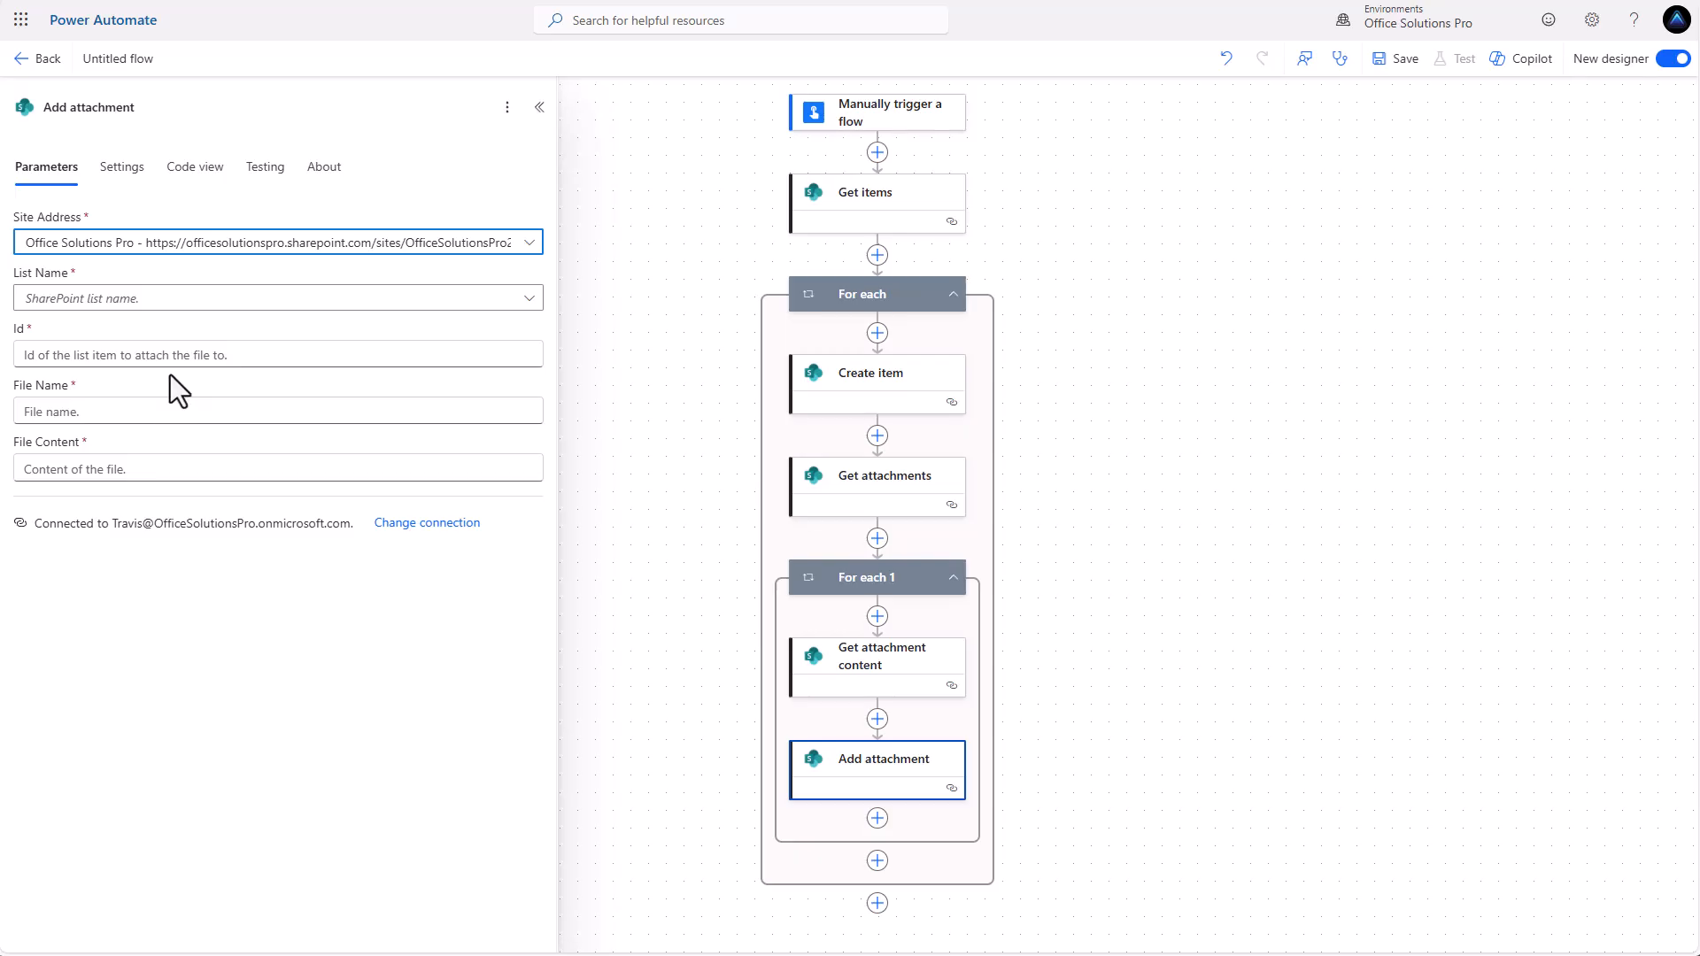
{"action": "left_click", "coordinate": [179, 299]}
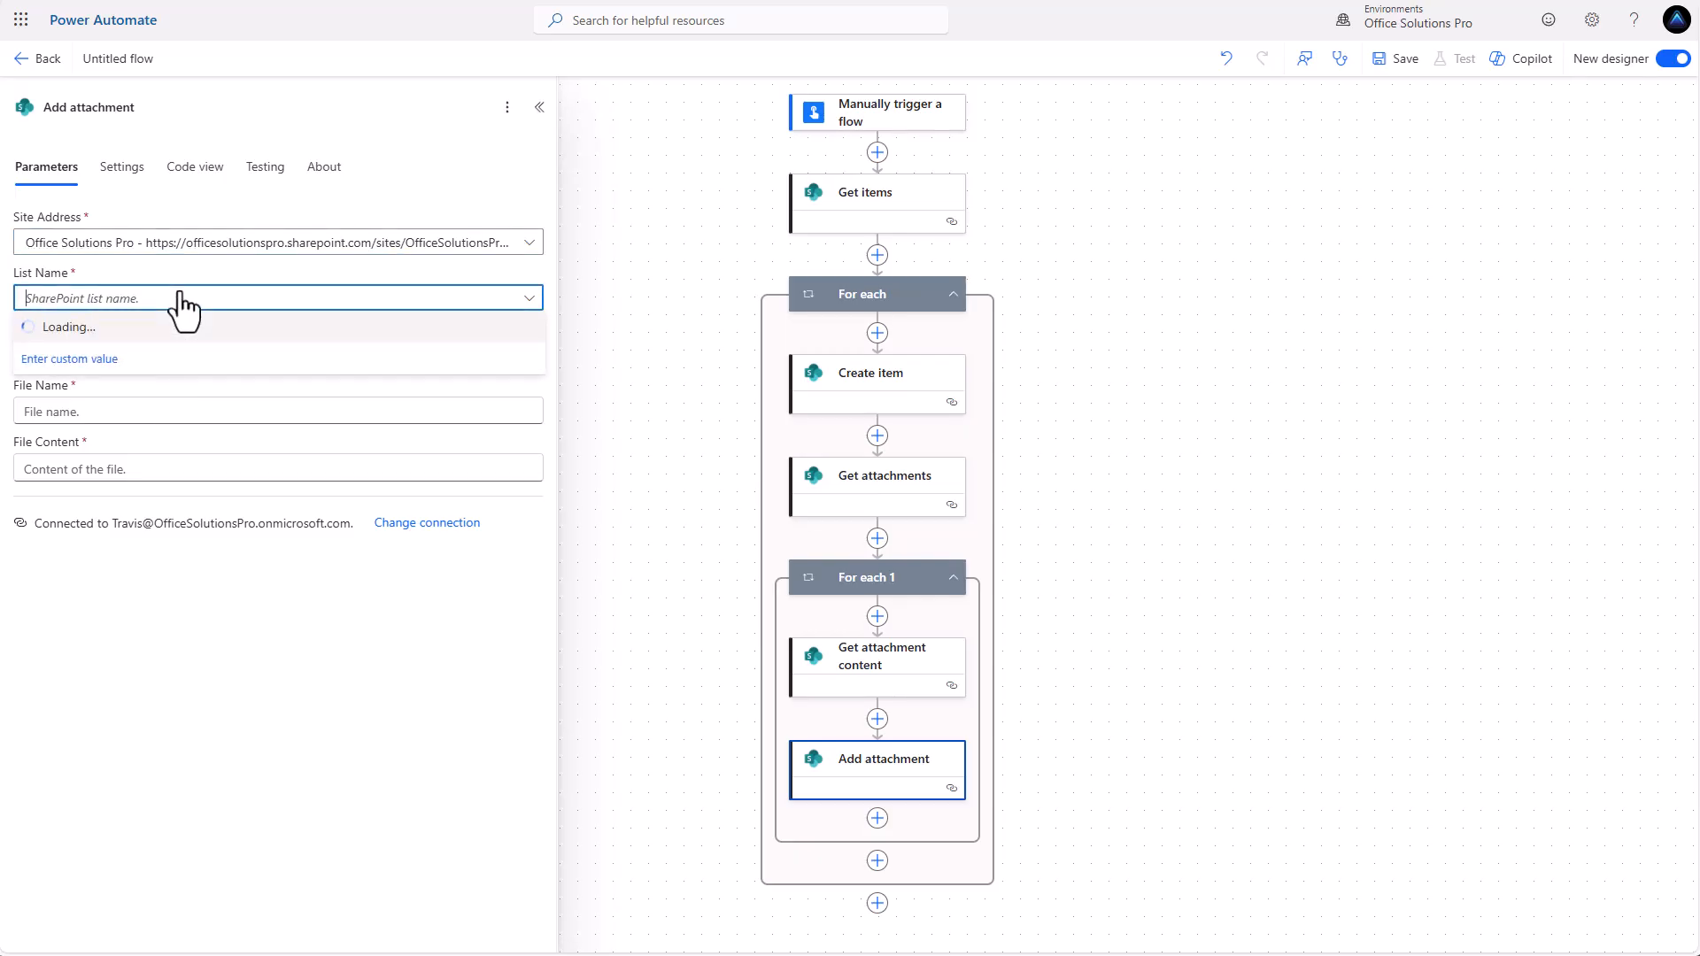
{"action": "left_click", "coordinate": [93, 328]}
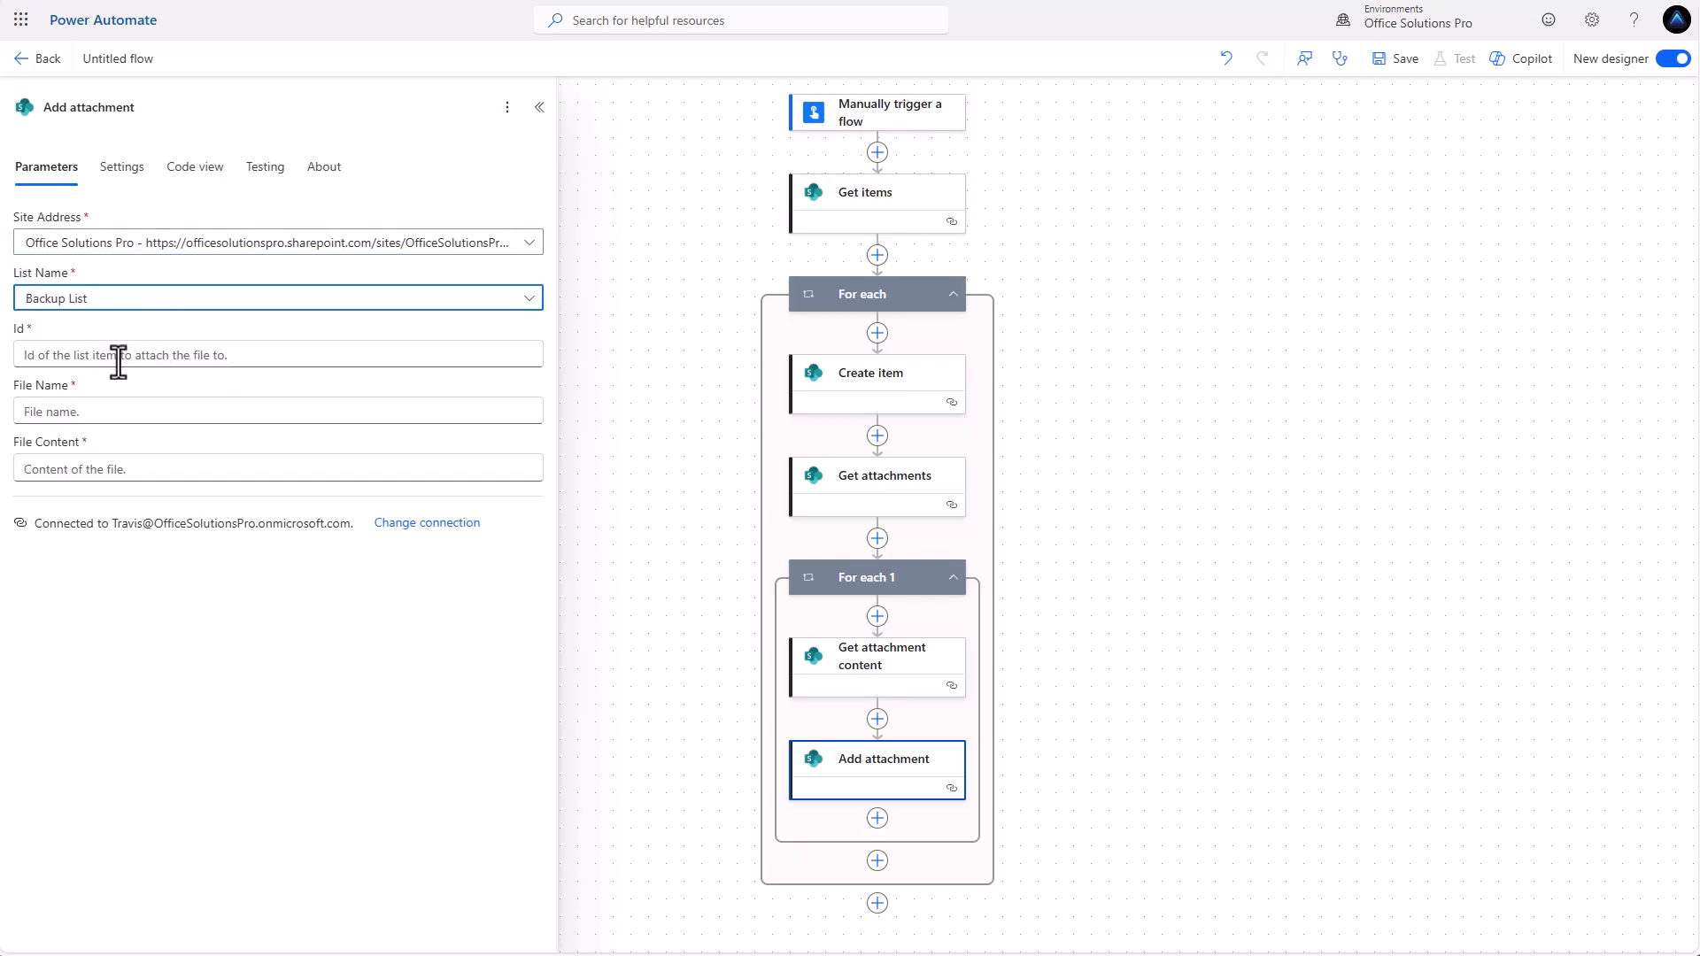
Fill Add attachment with the Create item ID as Id, DisplayName as File Name, and Attachment Content as File Content.
{"action": "left_click", "coordinate": [265, 354]}
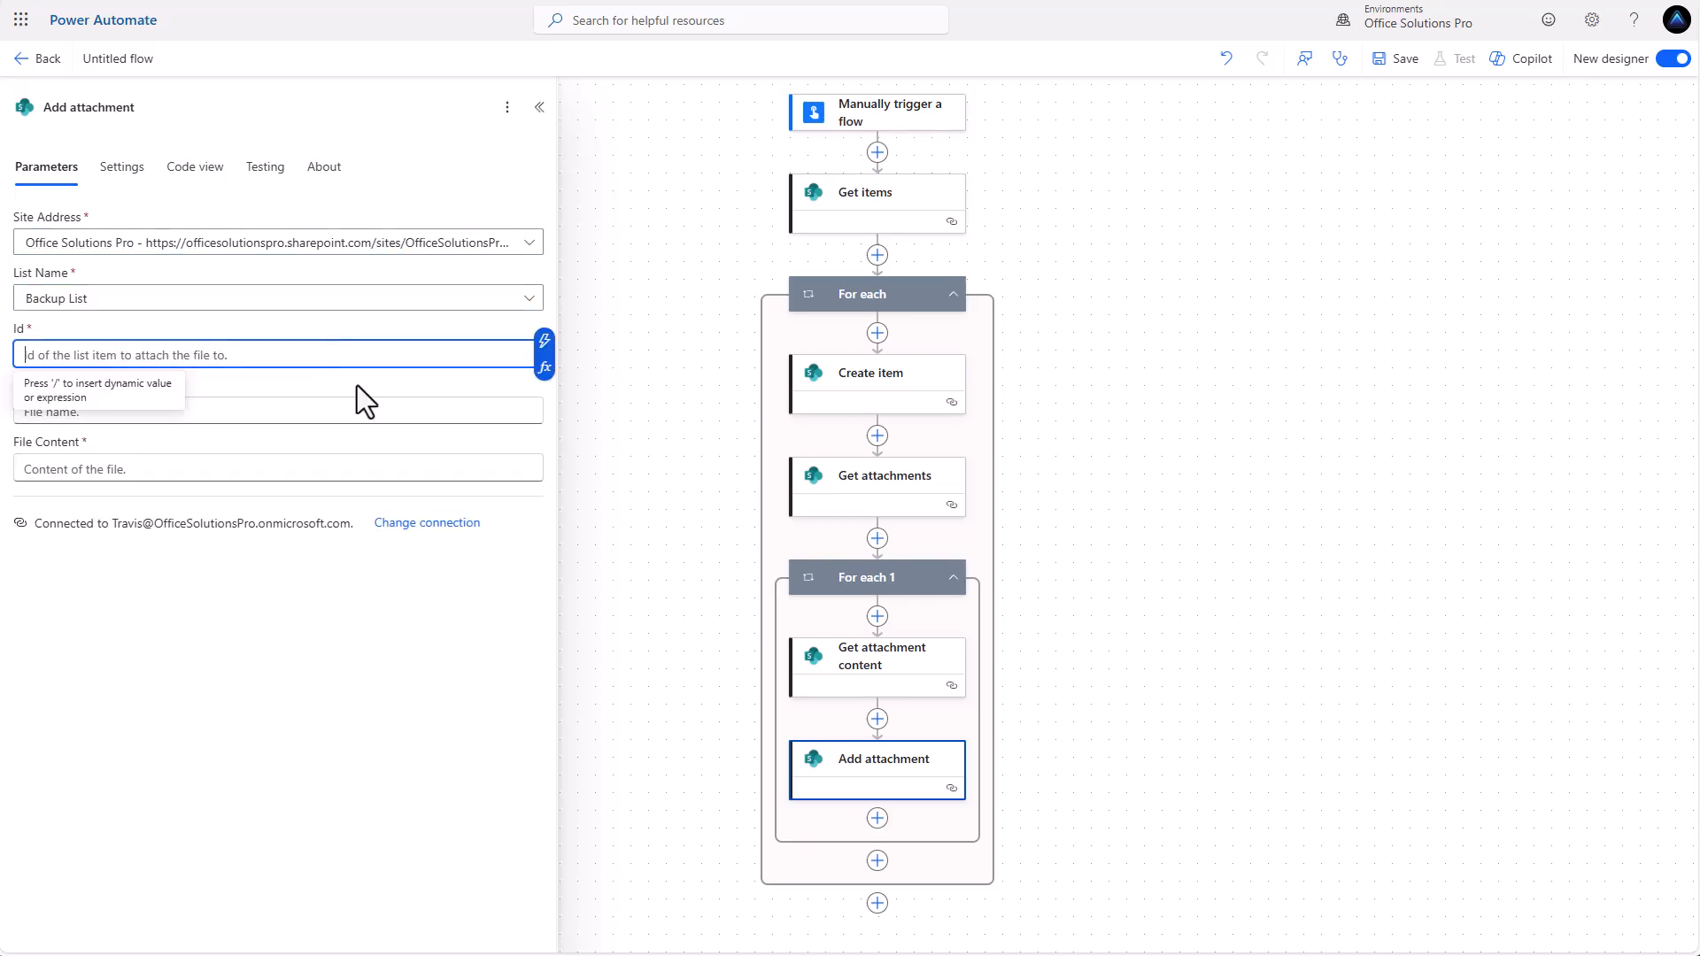
{"action": "left_click", "coordinate": [542, 342]}
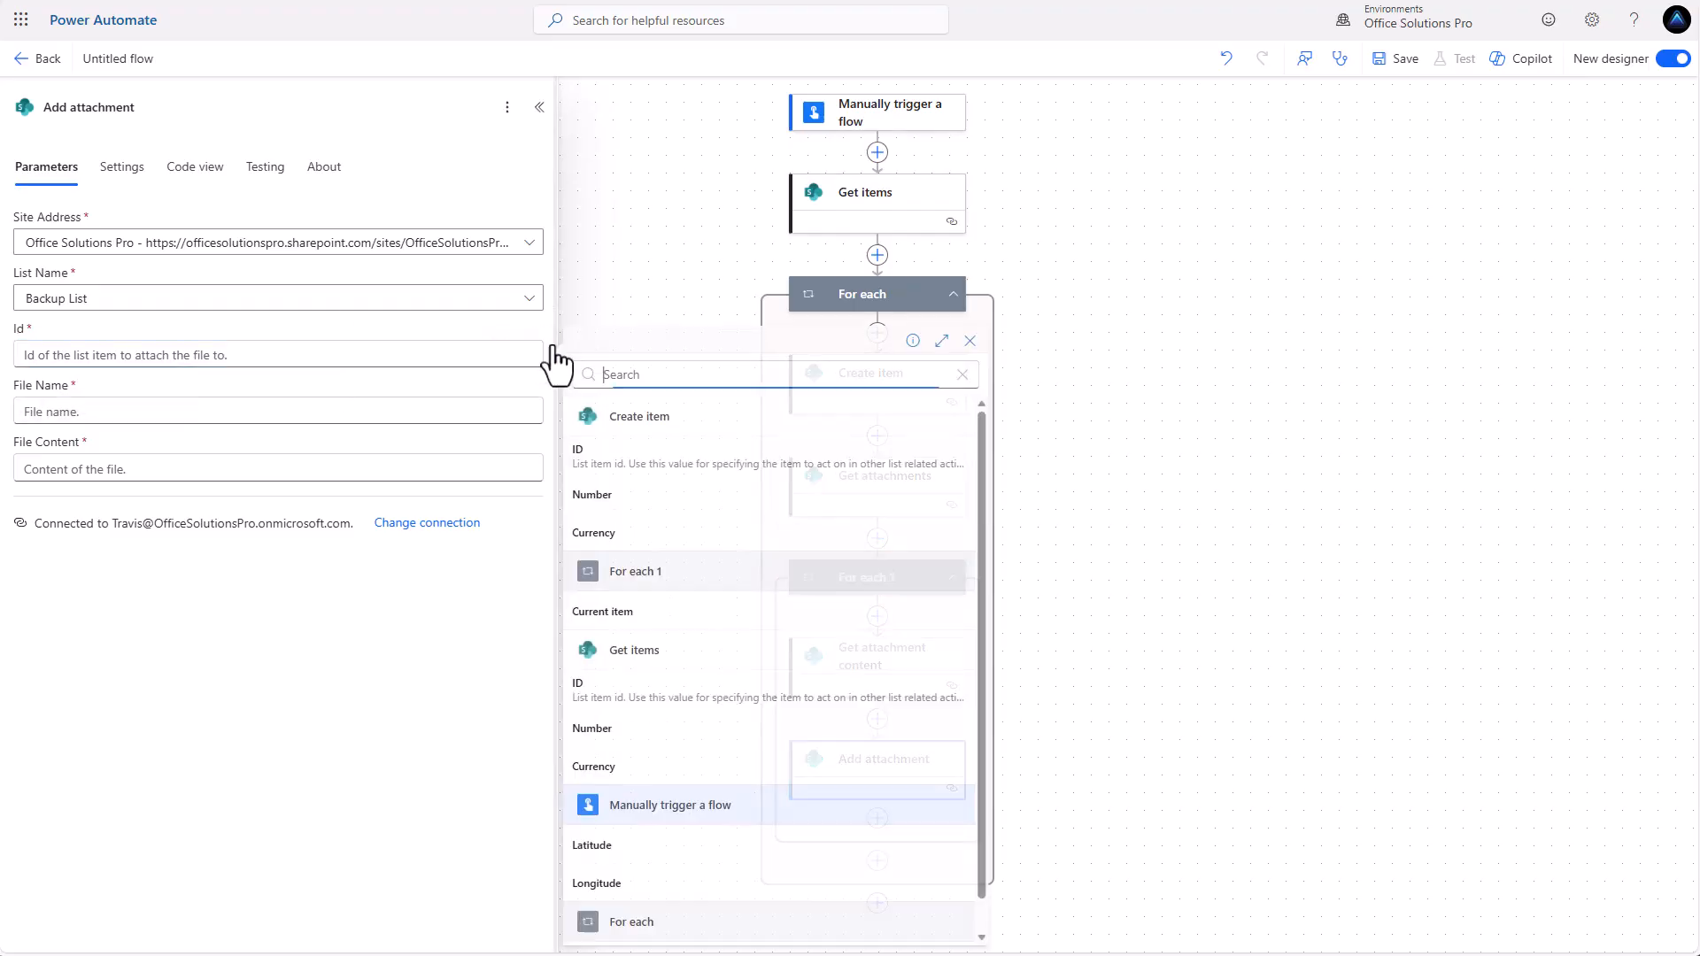
{"action": "left_click", "coordinate": [618, 465]}
{"action": "left_click", "coordinate": [175, 412]}
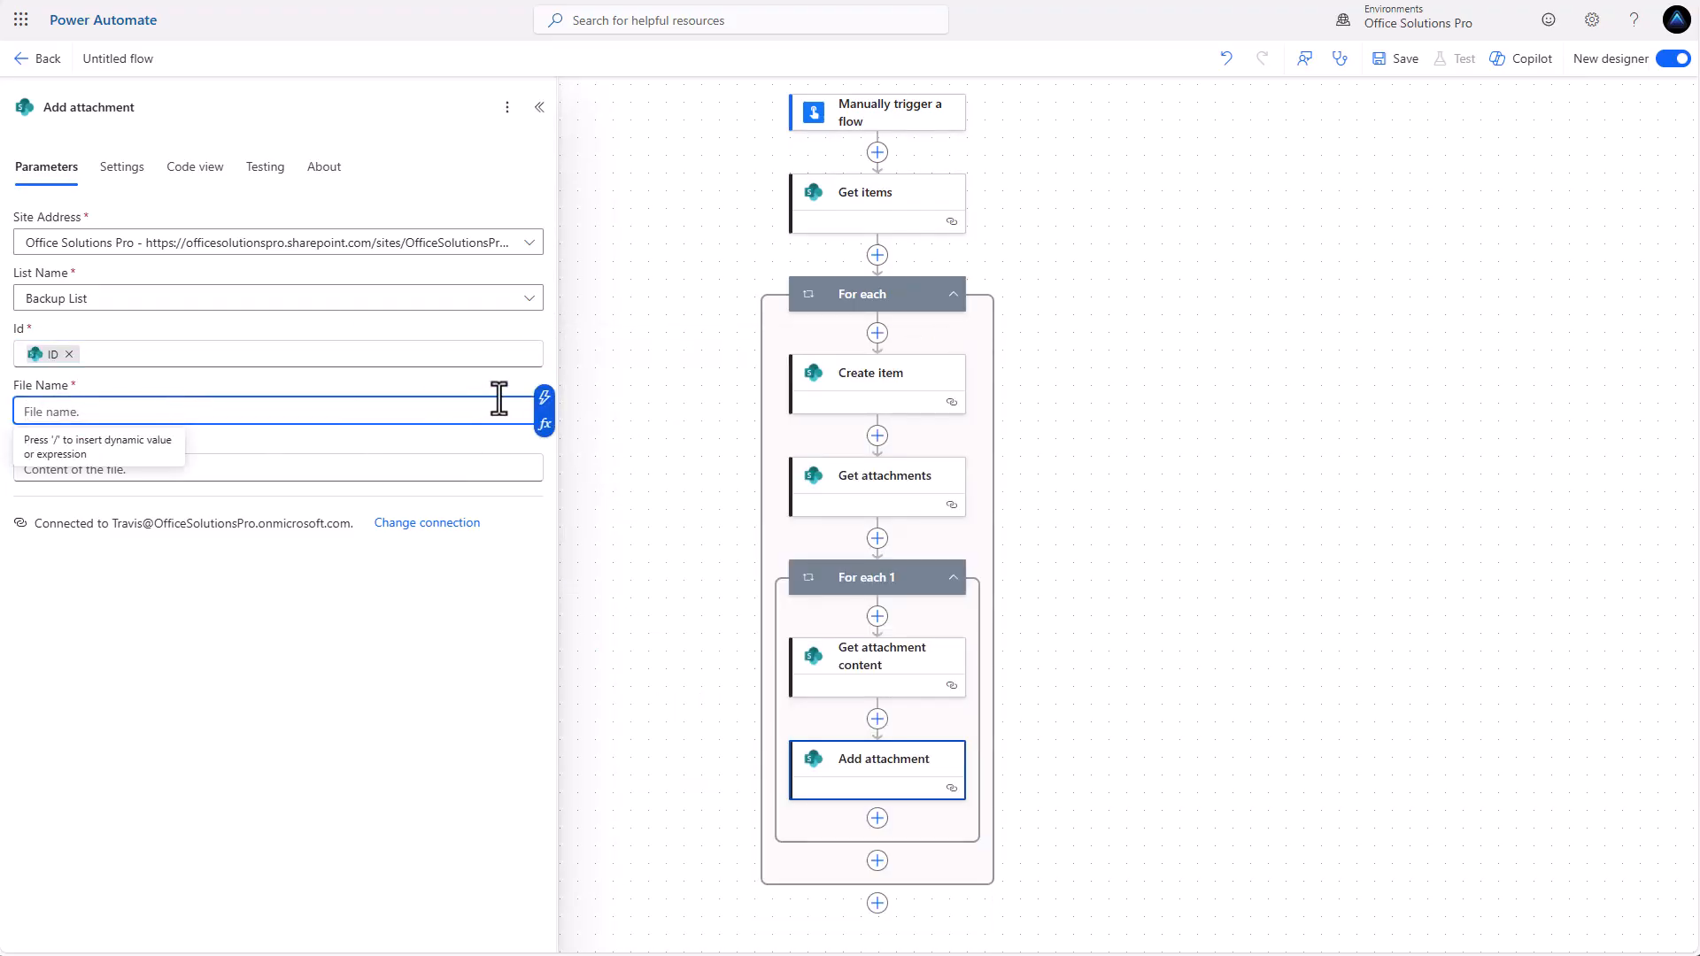
{"action": "left_click", "coordinate": [544, 400]}
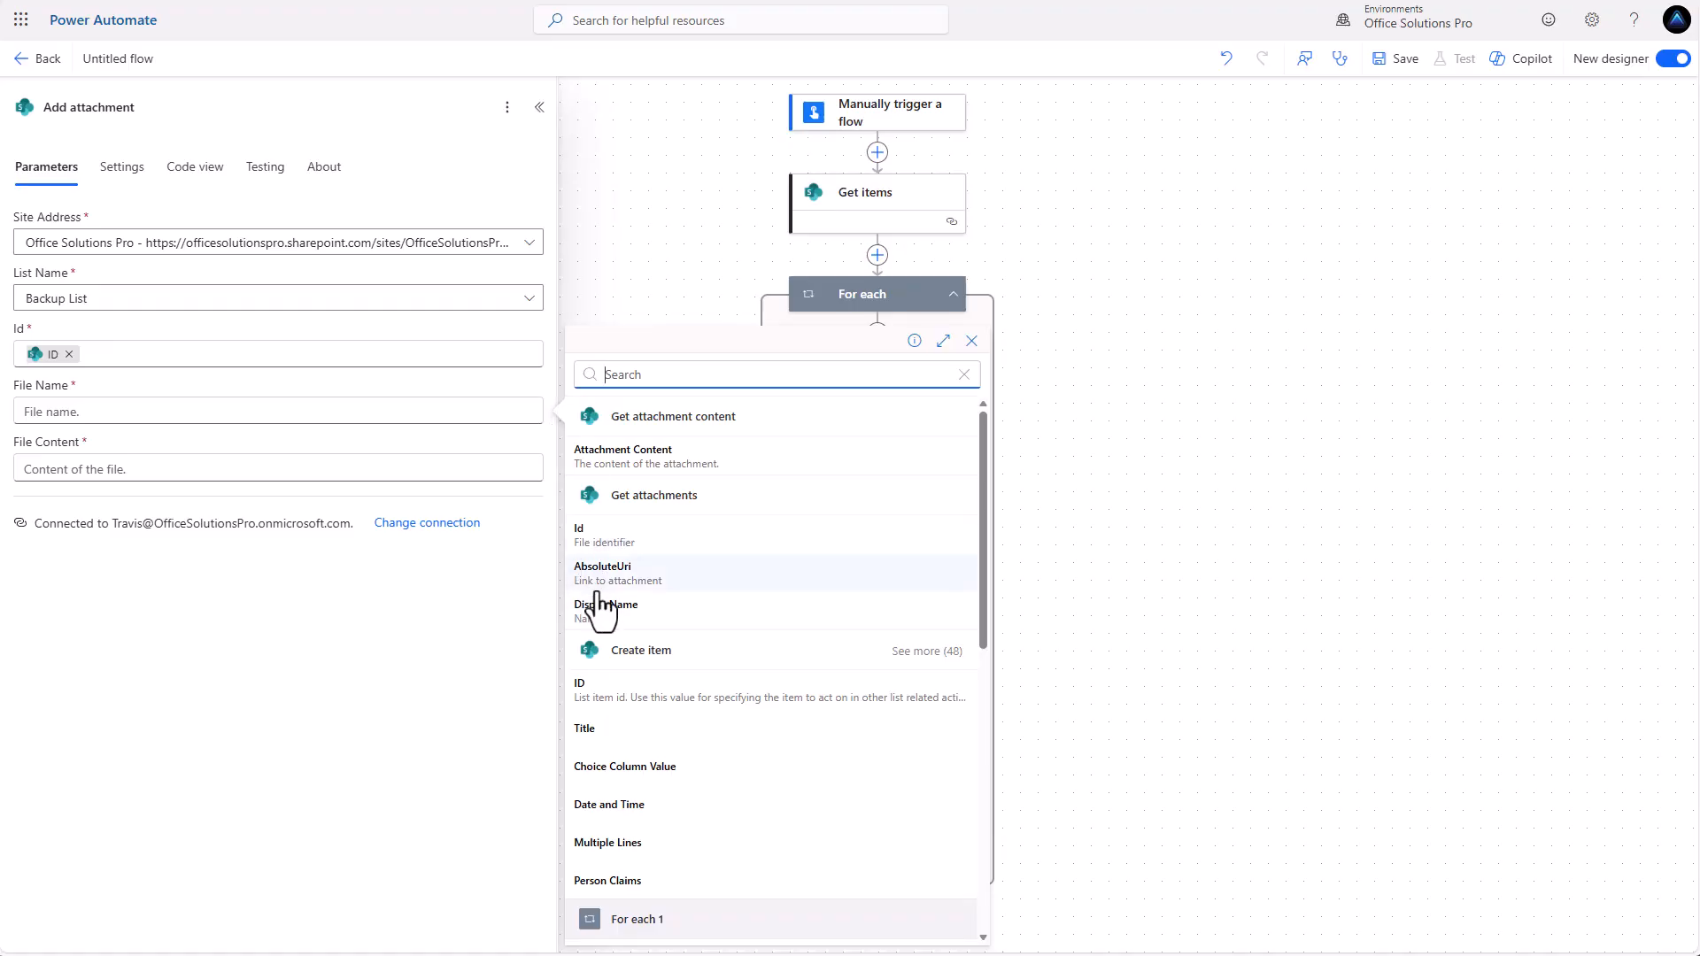
{"action": "left_click", "coordinate": [603, 609]}
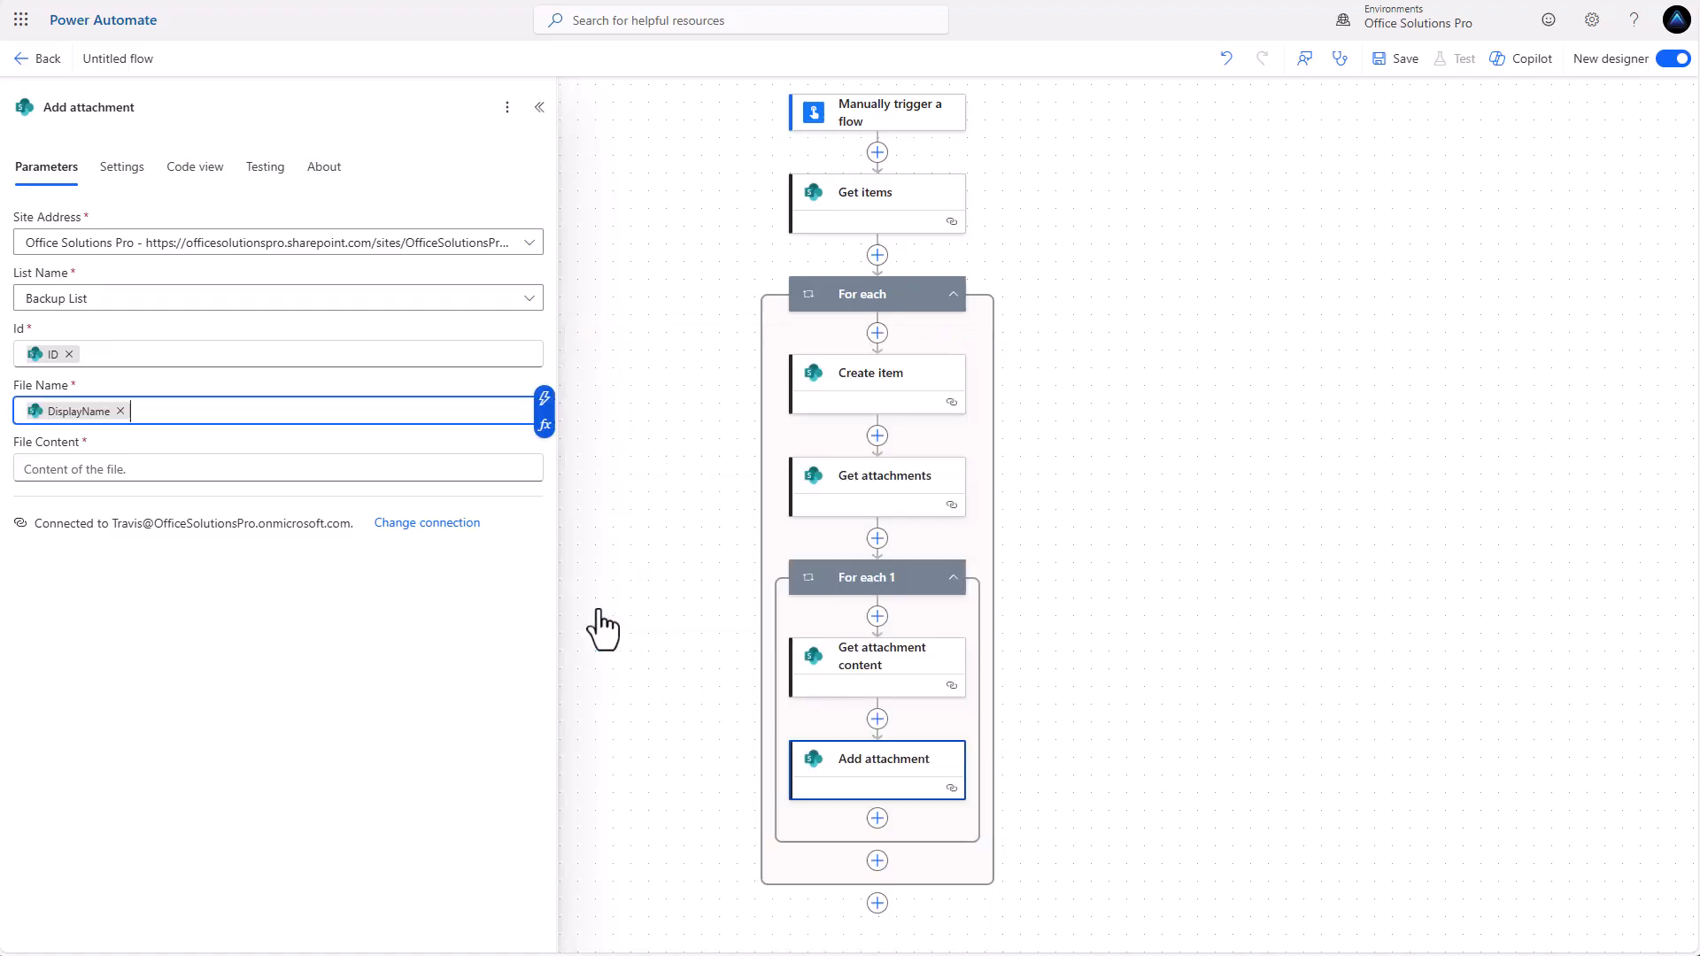
{"action": "left_click", "coordinate": [178, 471]}
{"action": "left_click", "coordinate": [543, 458]}
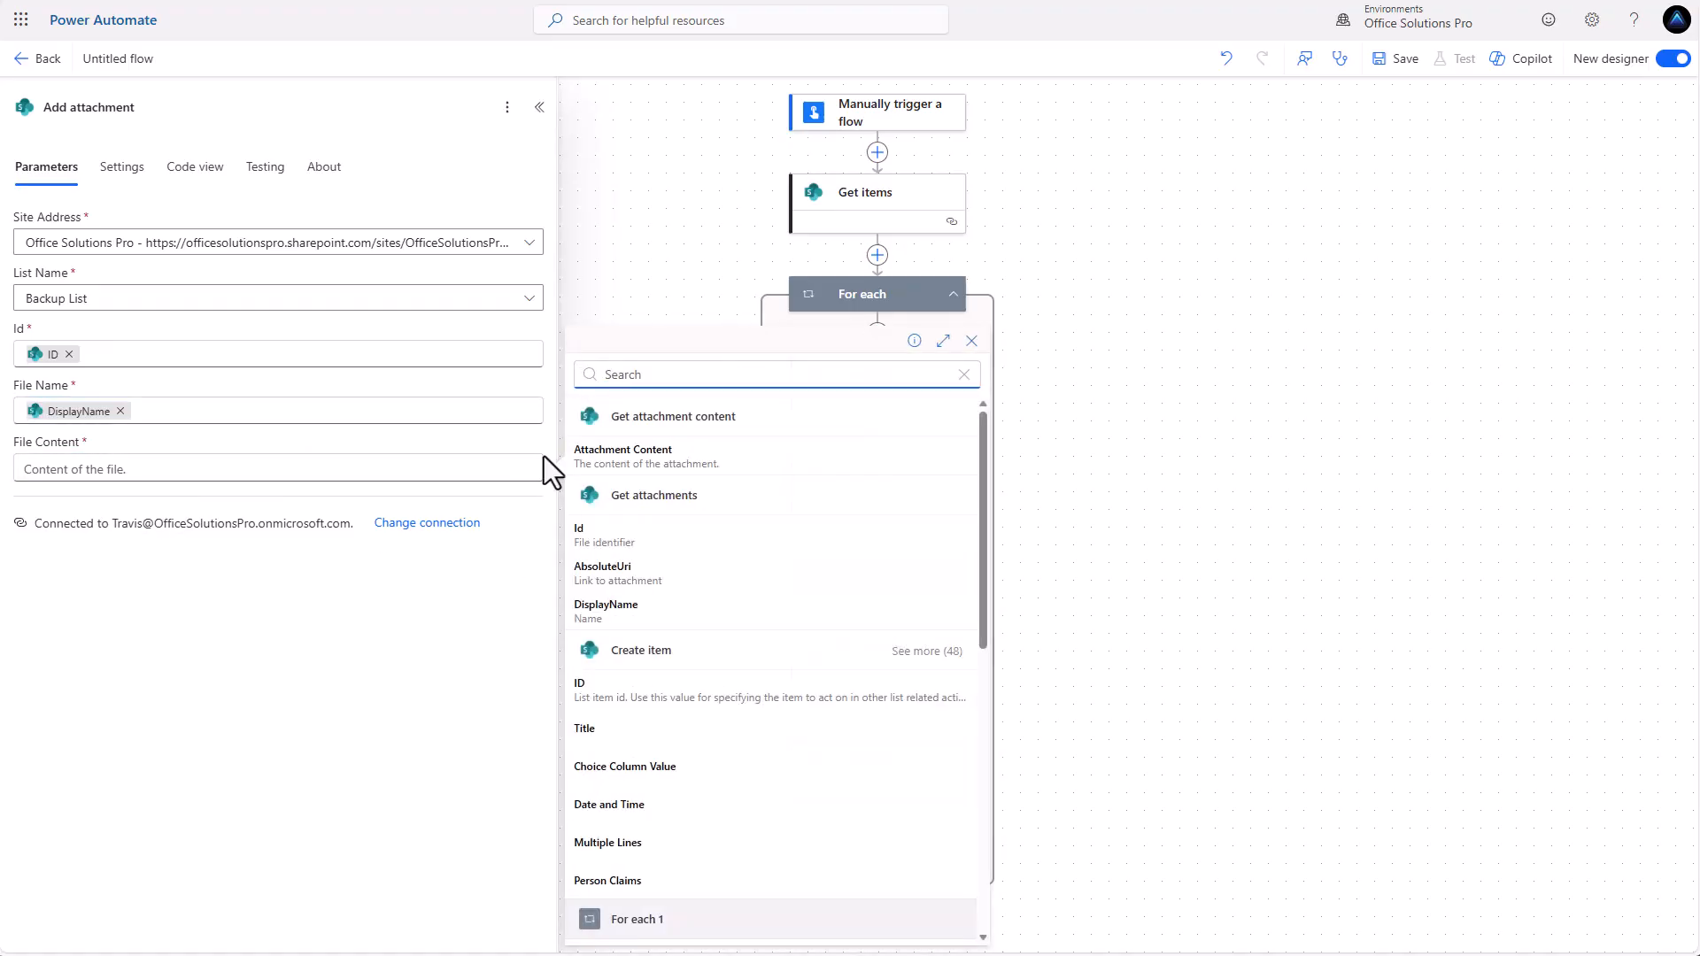
{"action": "left_click", "coordinate": [643, 456]}
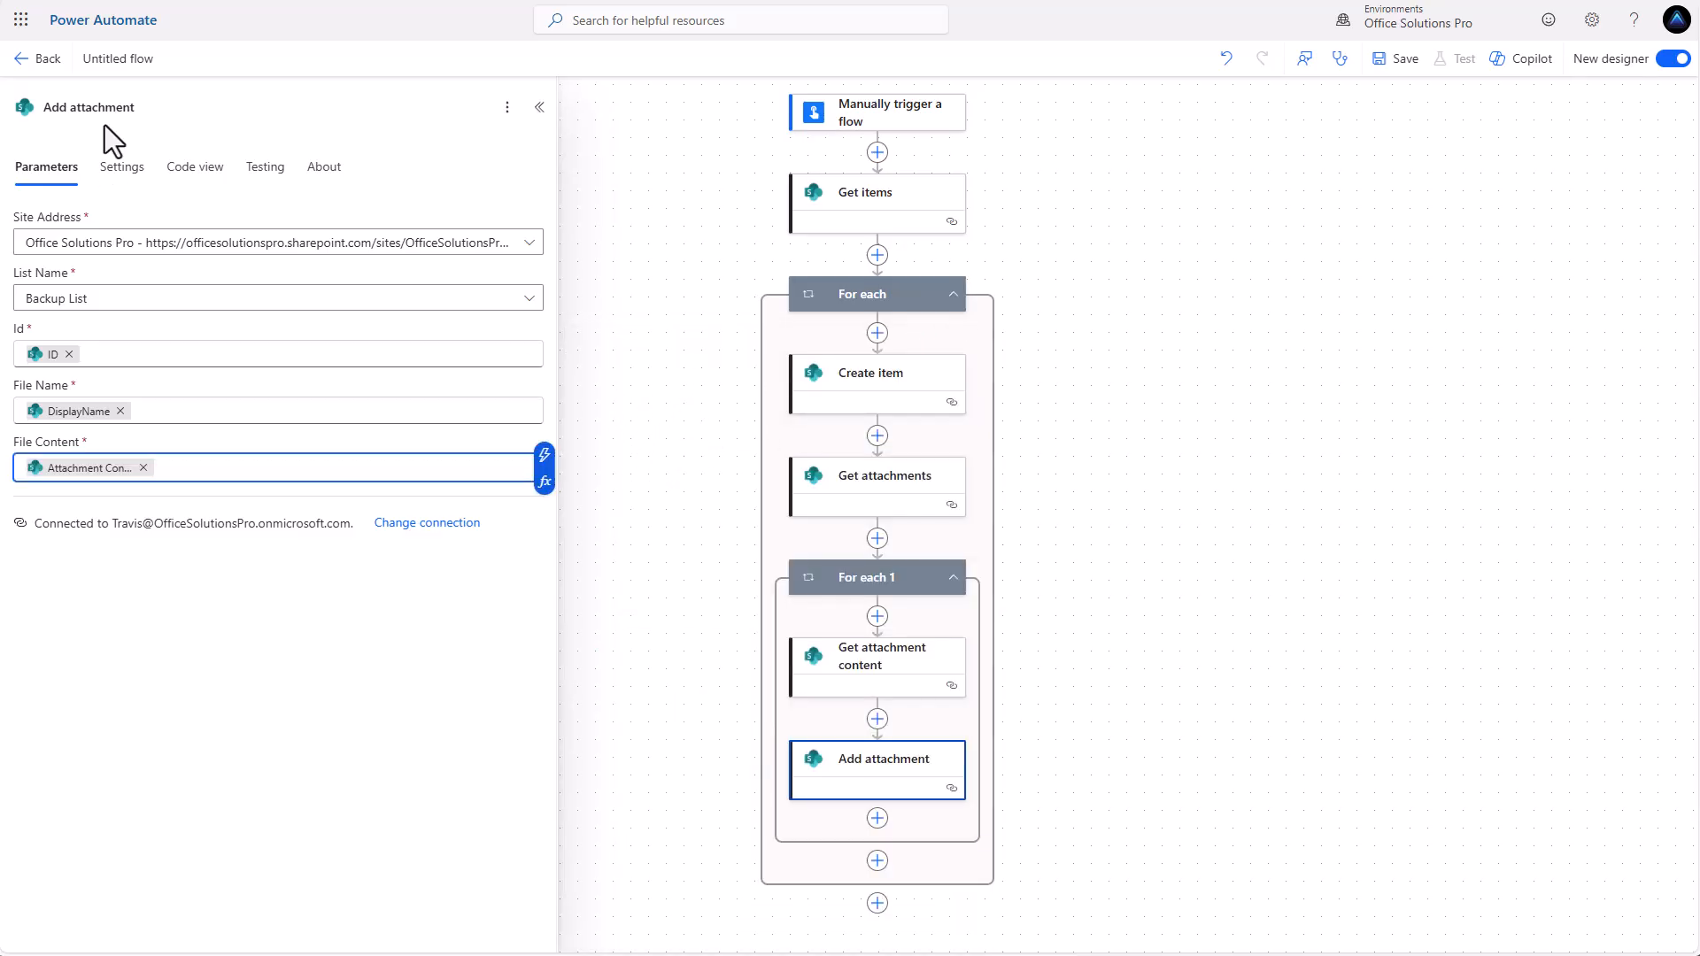
Rename the flow as Create Backup List Item.
{"action": "left_click", "coordinate": [139, 58]}
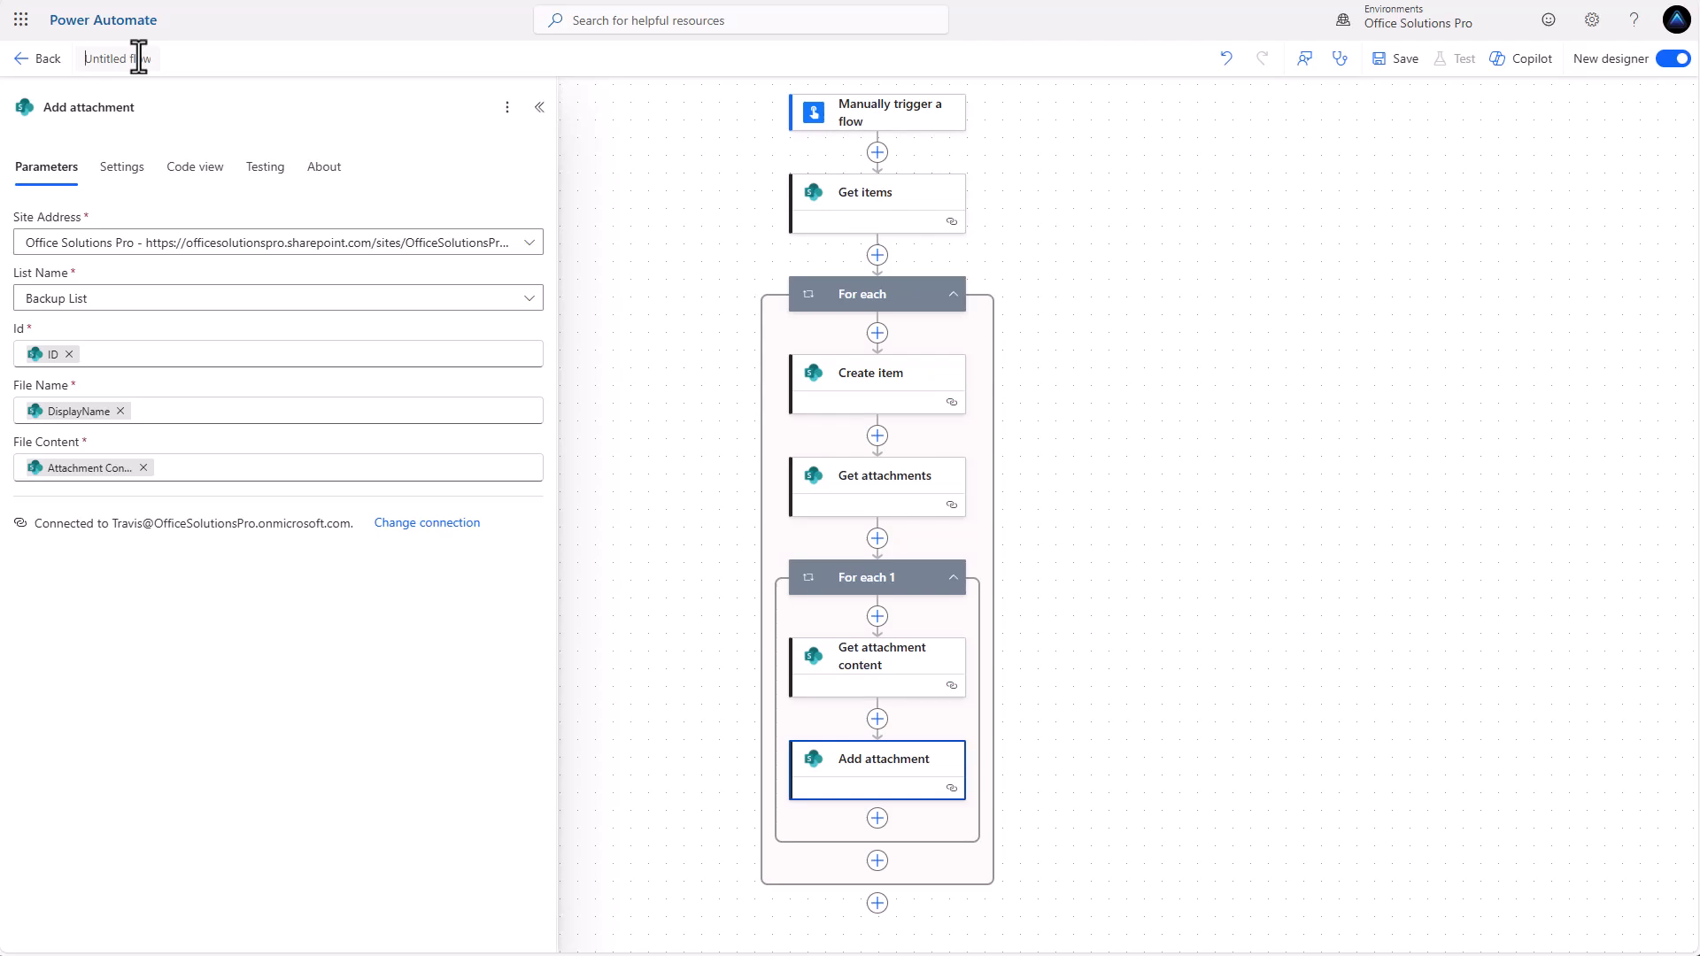
{"action": "type", "text": "Create Backup List Item"}
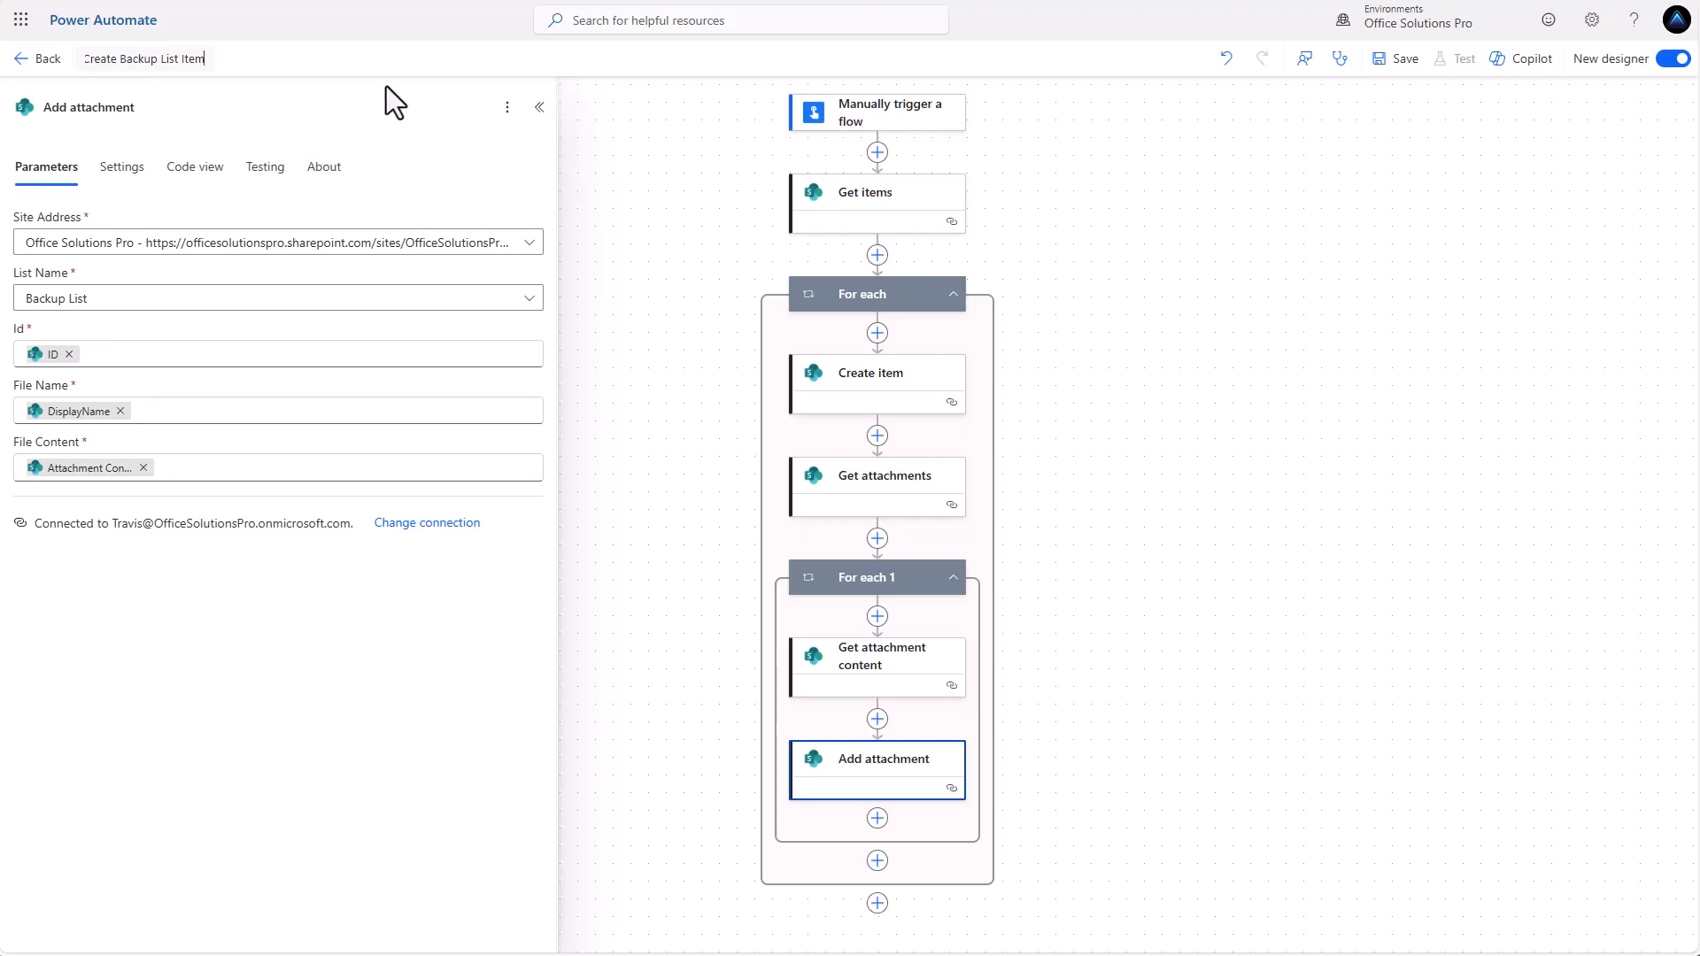
Save the flow, review the flow checker warnings, and dismiss the checker and warning banner.
{"action": "left_click", "coordinate": [1397, 59]}
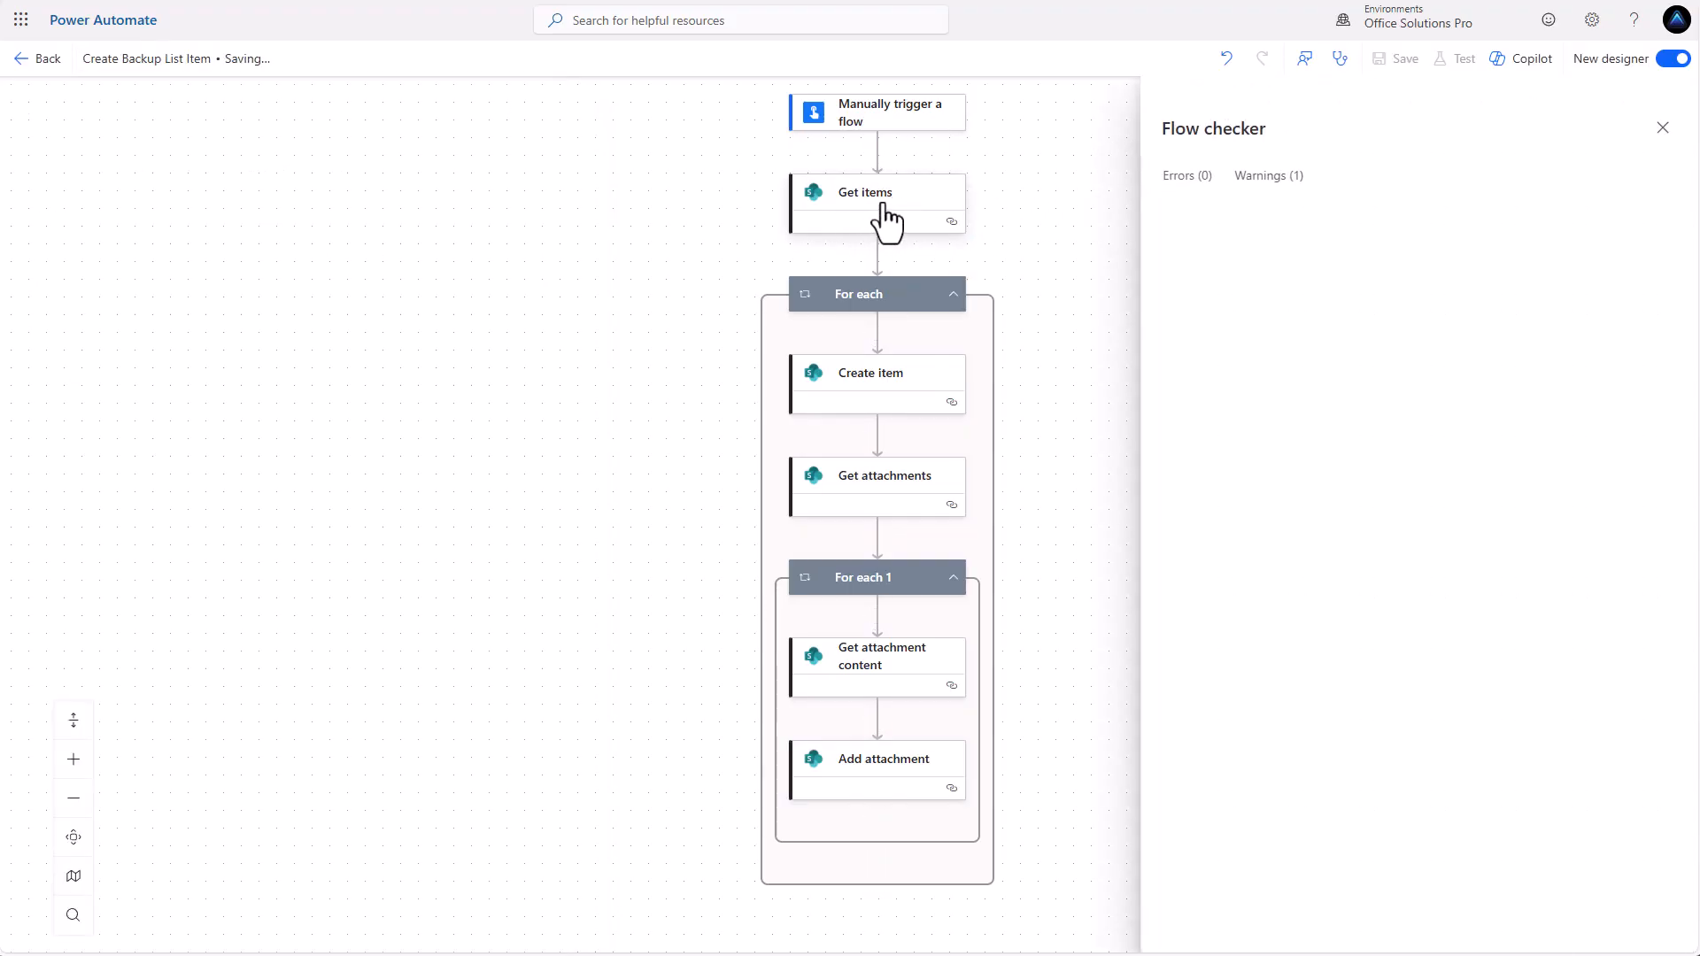
{"action": "left_click", "coordinate": [1269, 177]}
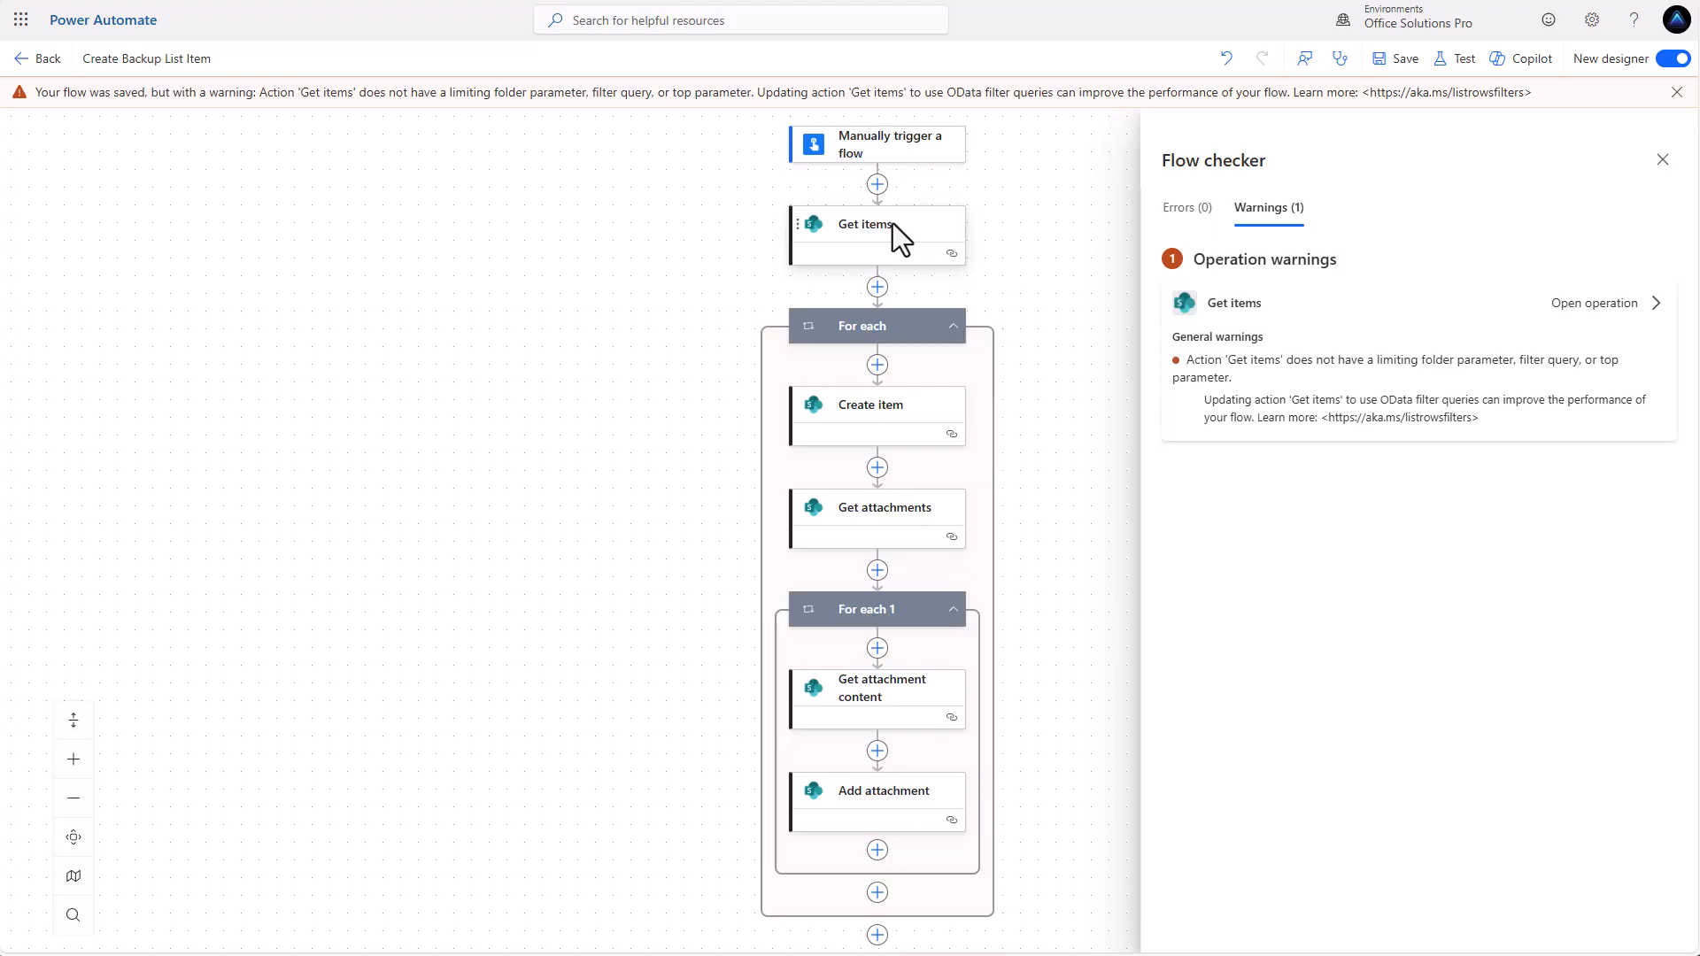
{"action": "left_click", "coordinate": [1663, 160]}
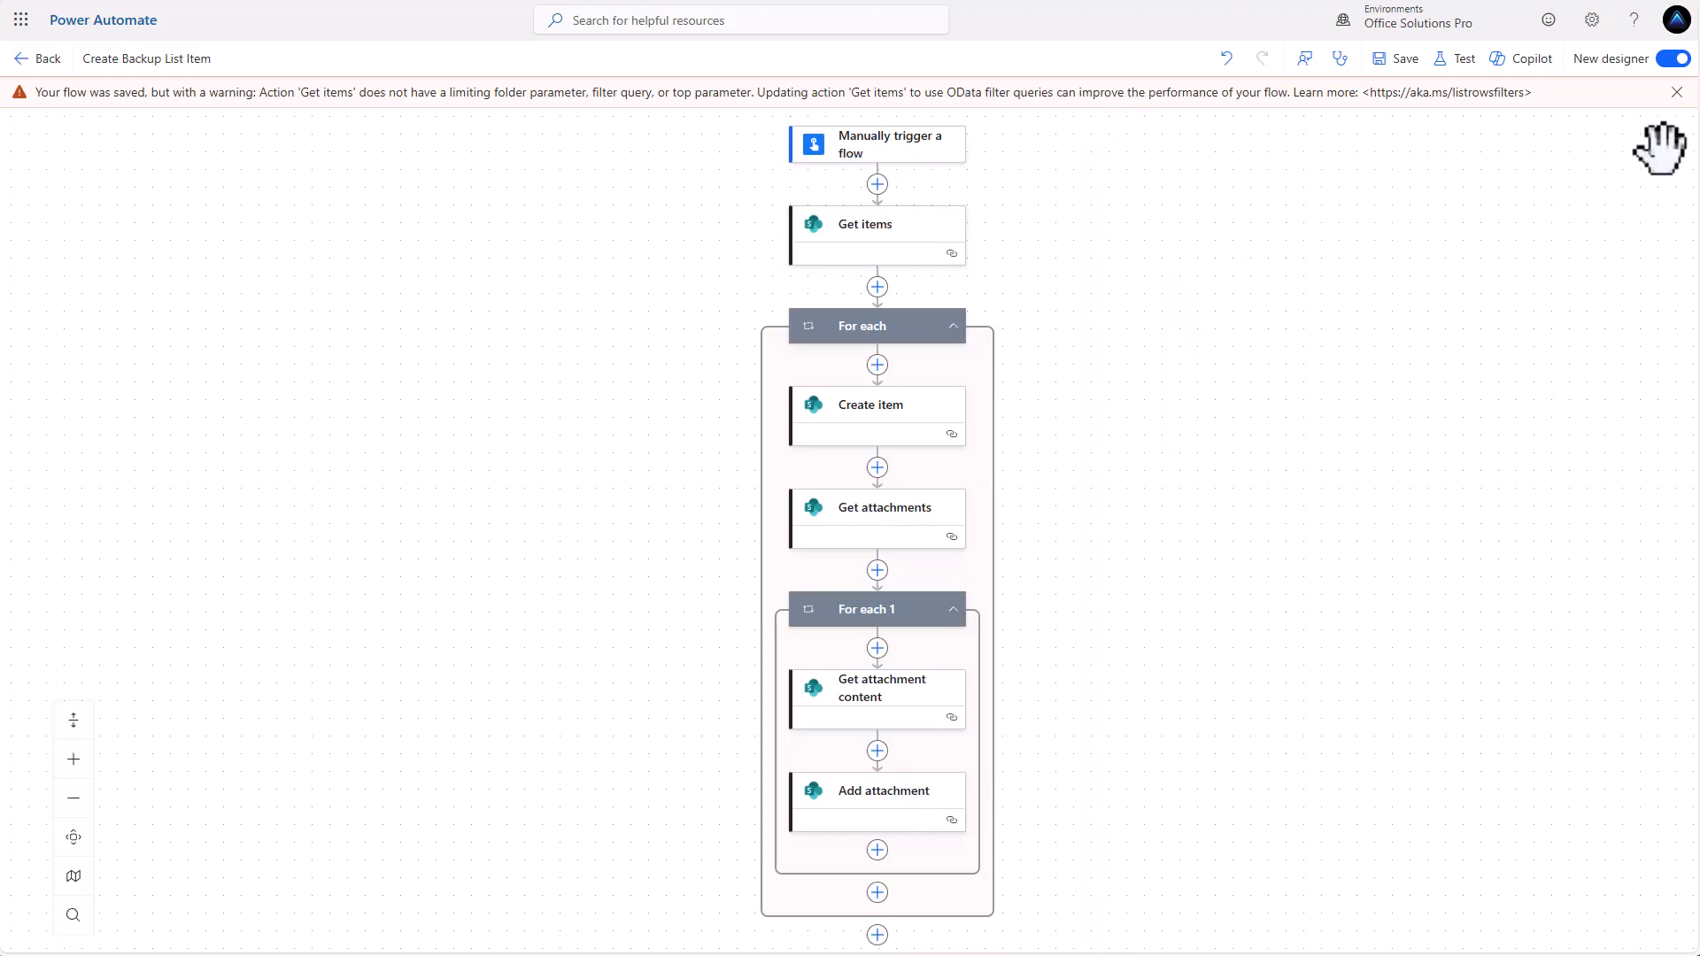
{"action": "left_click", "coordinate": [1677, 92]}
Test the flow manually, continuing through the connection check and running it.
{"action": "left_click", "coordinate": [1457, 71]}
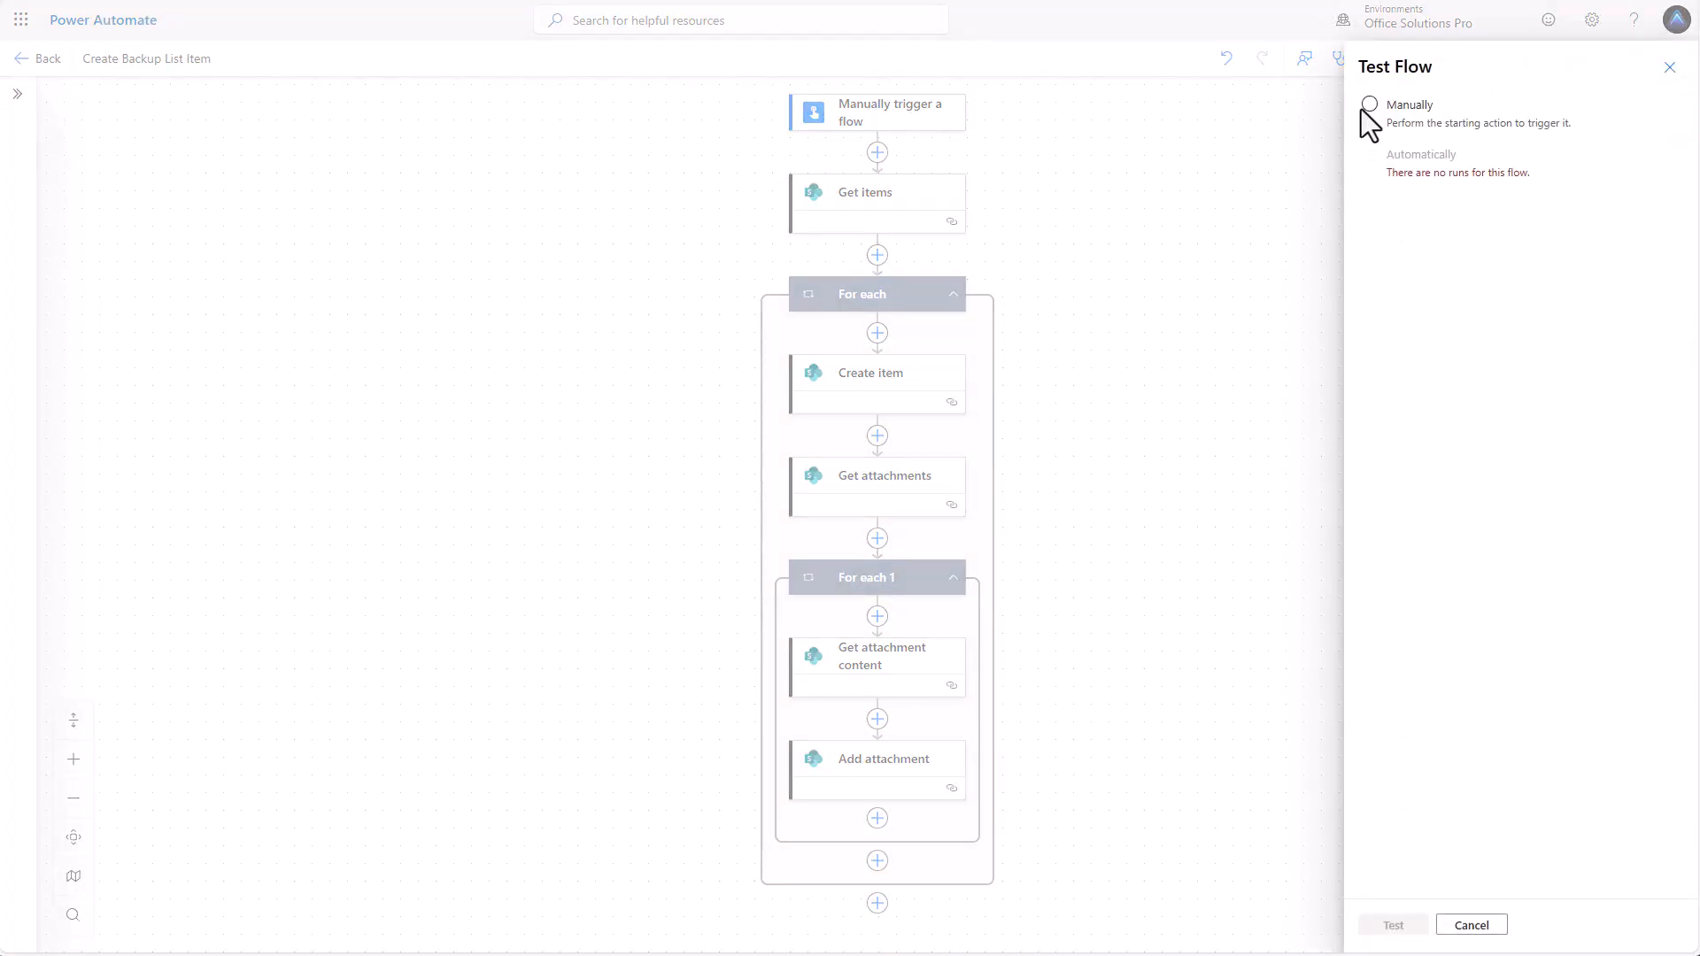
{"action": "left_click", "coordinate": [1370, 104]}
{"action": "left_click", "coordinate": [1393, 926]}
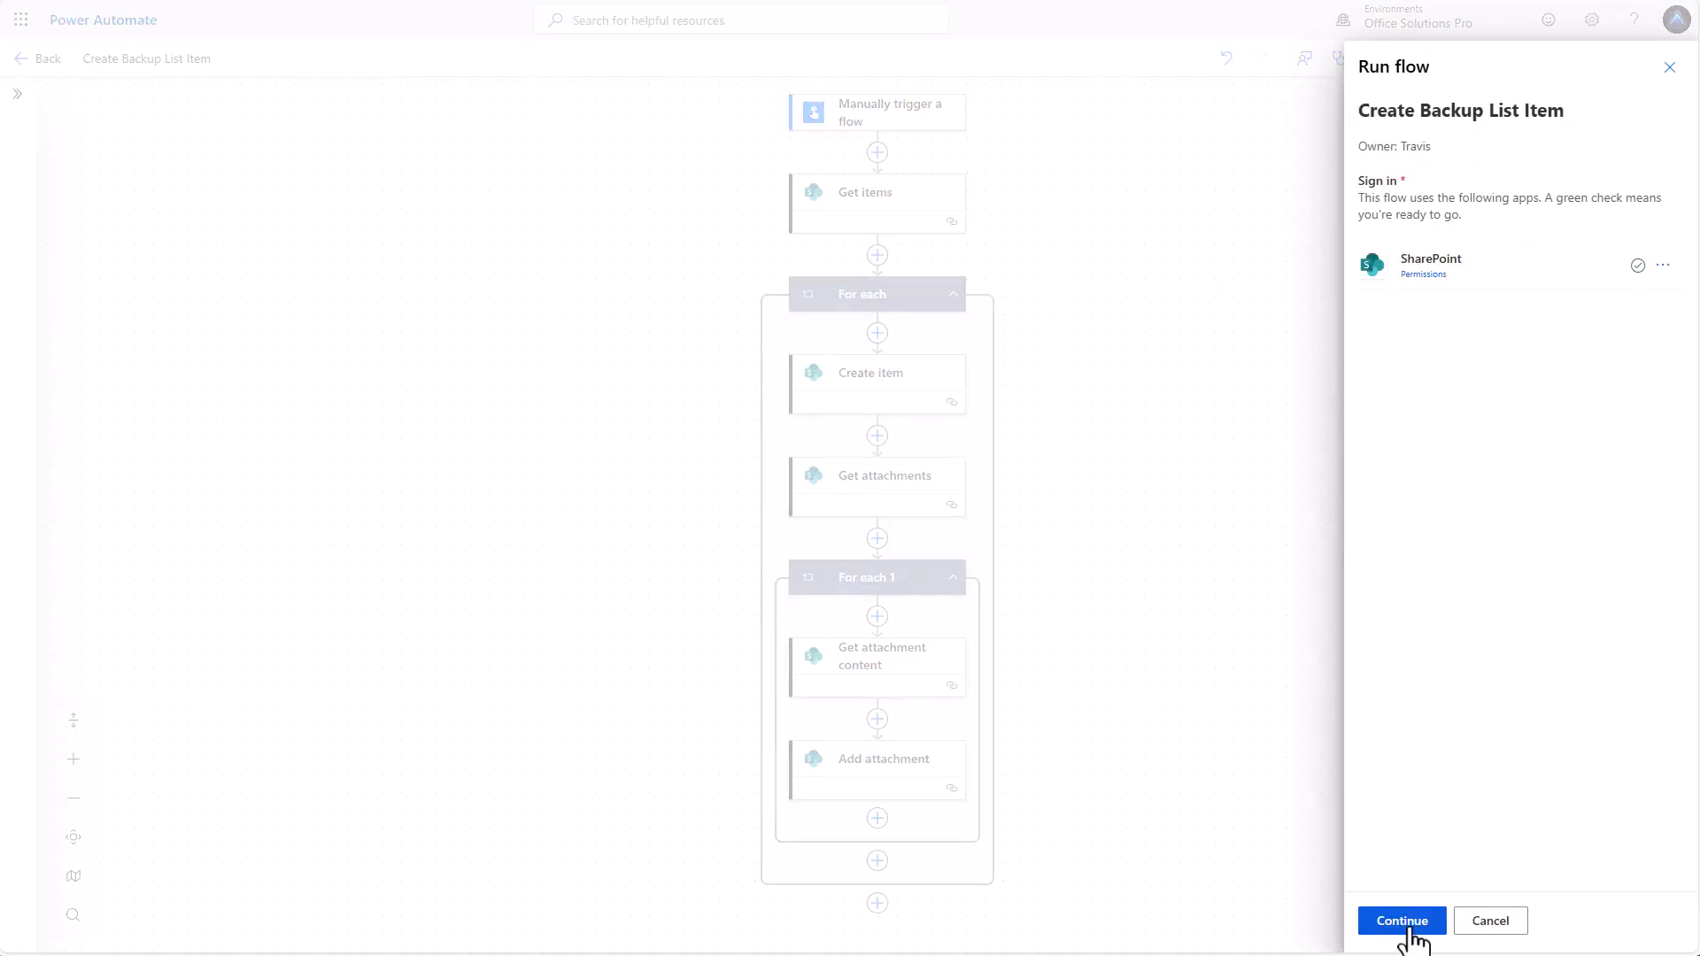
{"action": "left_click", "coordinate": [1407, 925]}
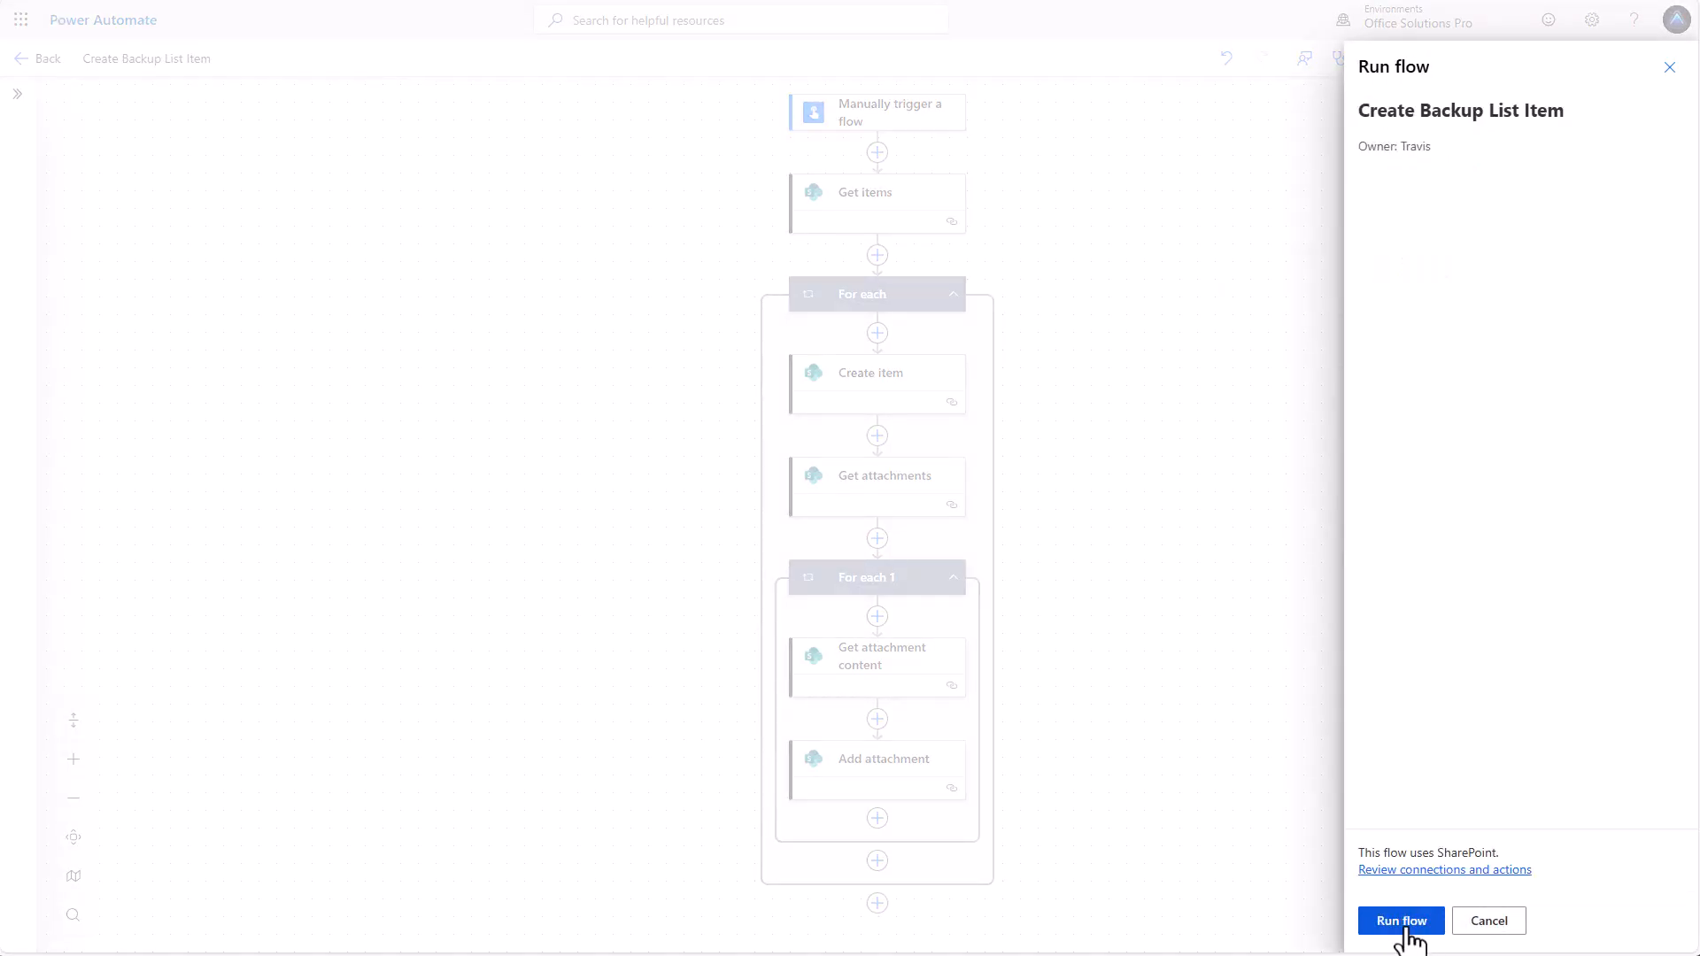
{"action": "left_click", "coordinate": [1408, 926]}
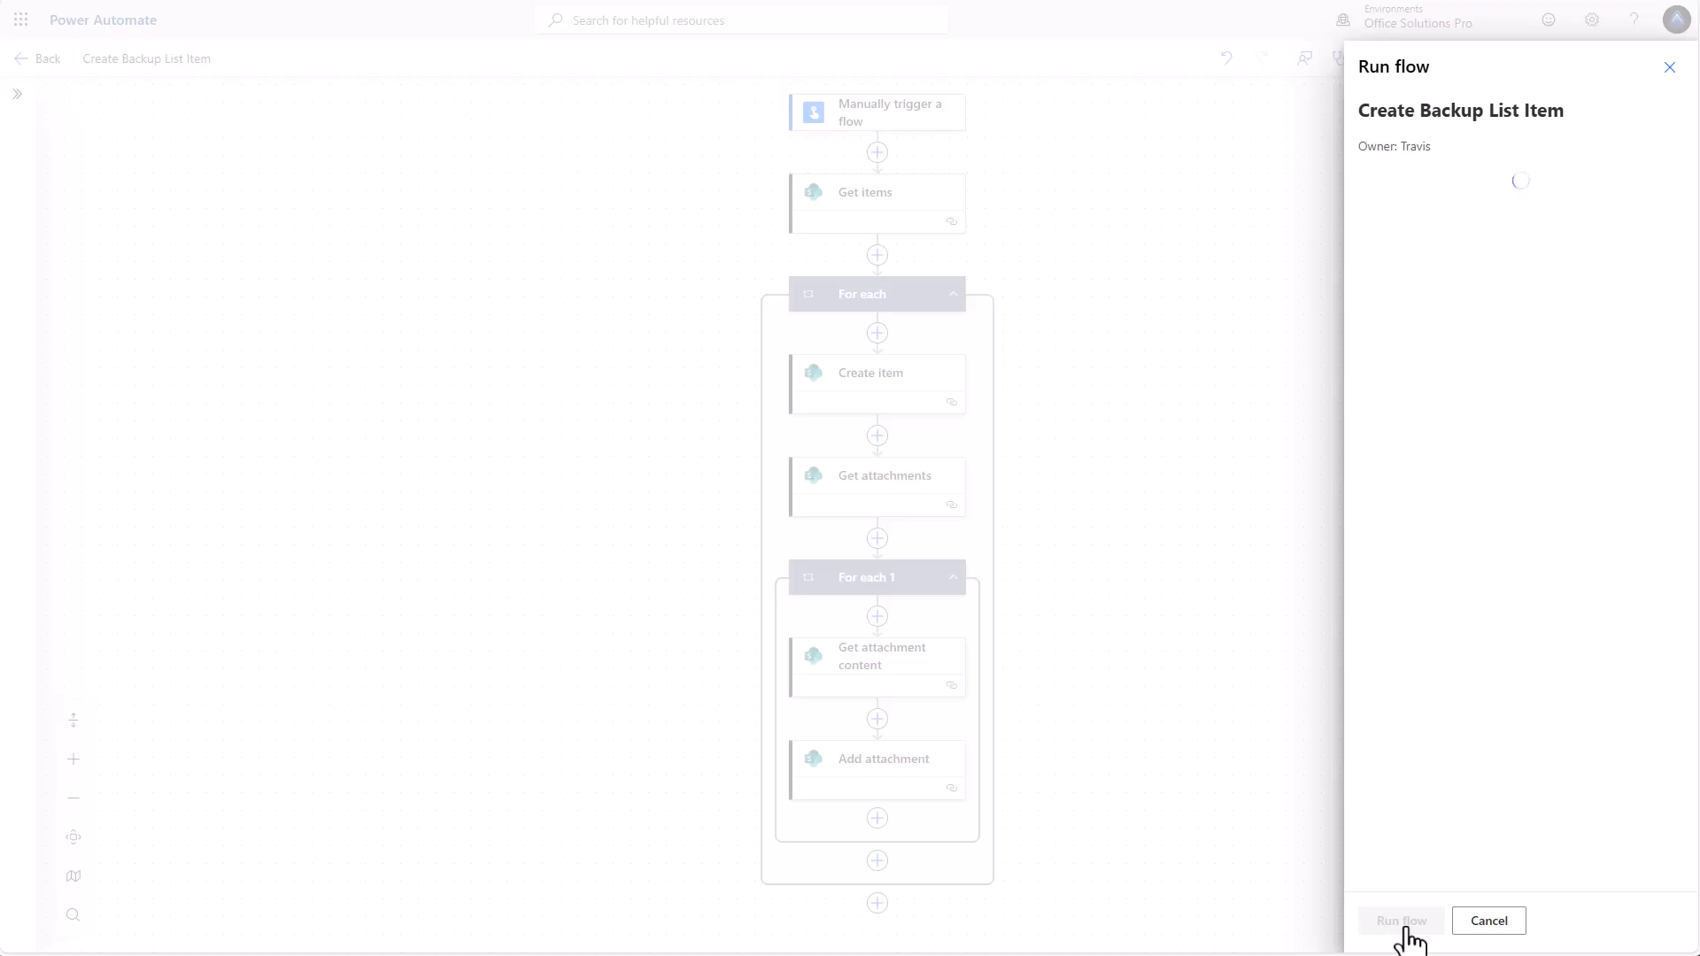
{"action": "left_click", "coordinate": [1404, 923]}
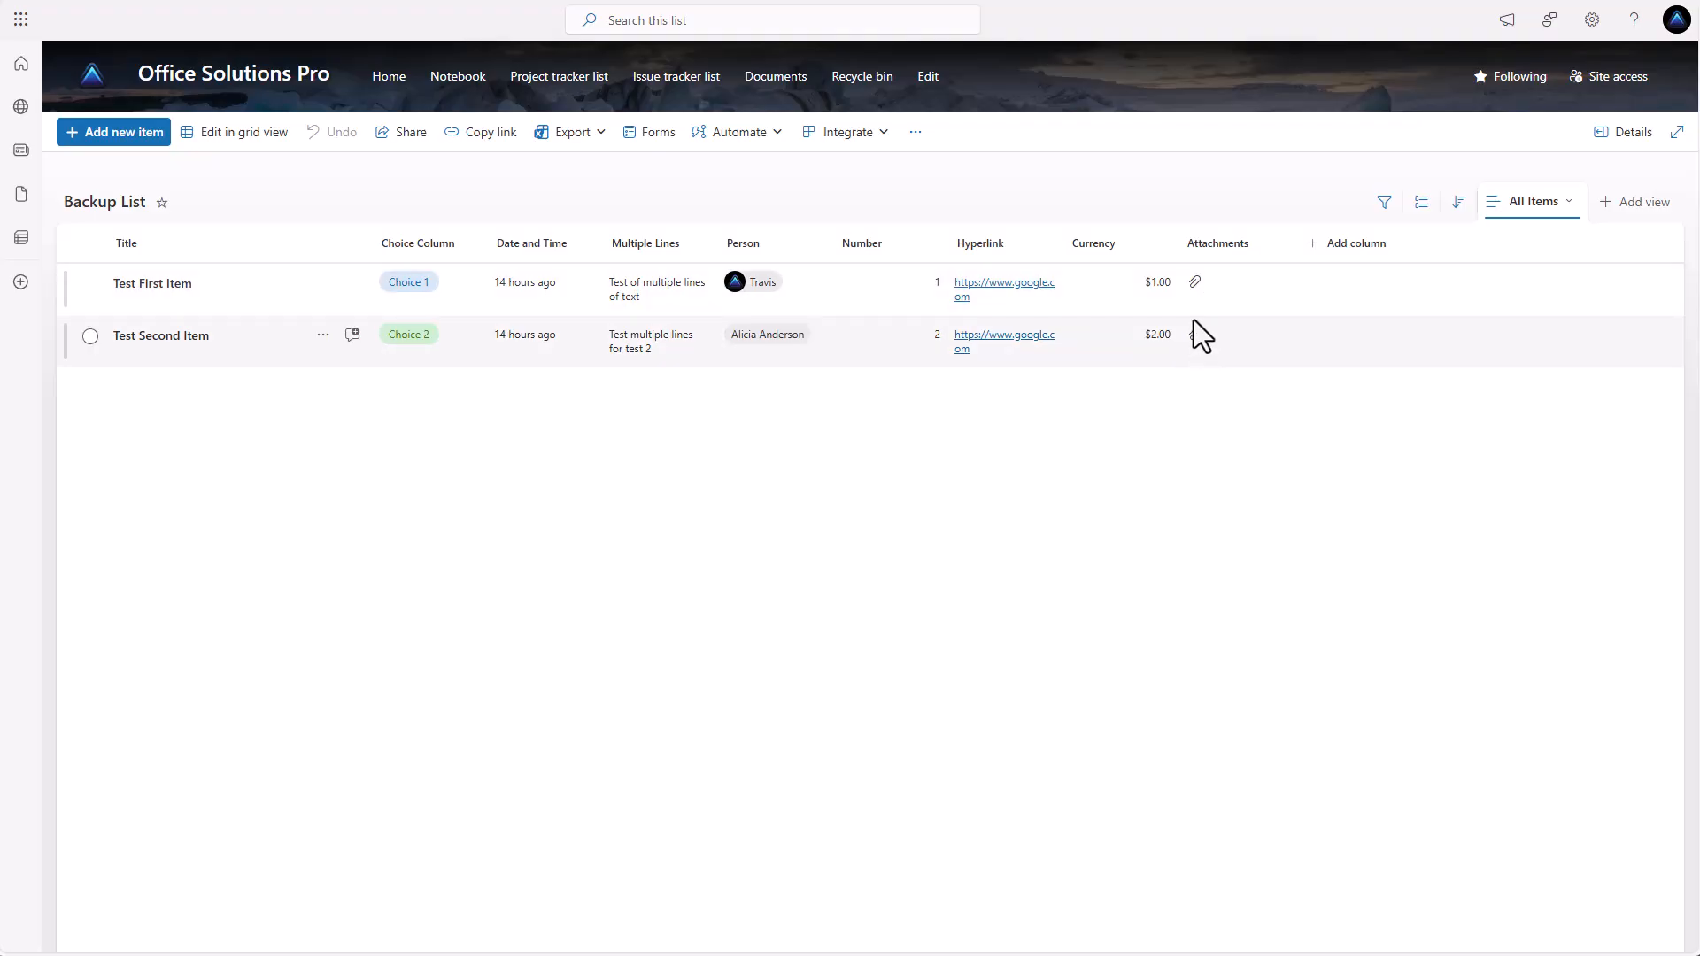
Open each item in the Backup List to inspect its copied attachment.
{"action": "left_click", "coordinate": [1193, 292]}
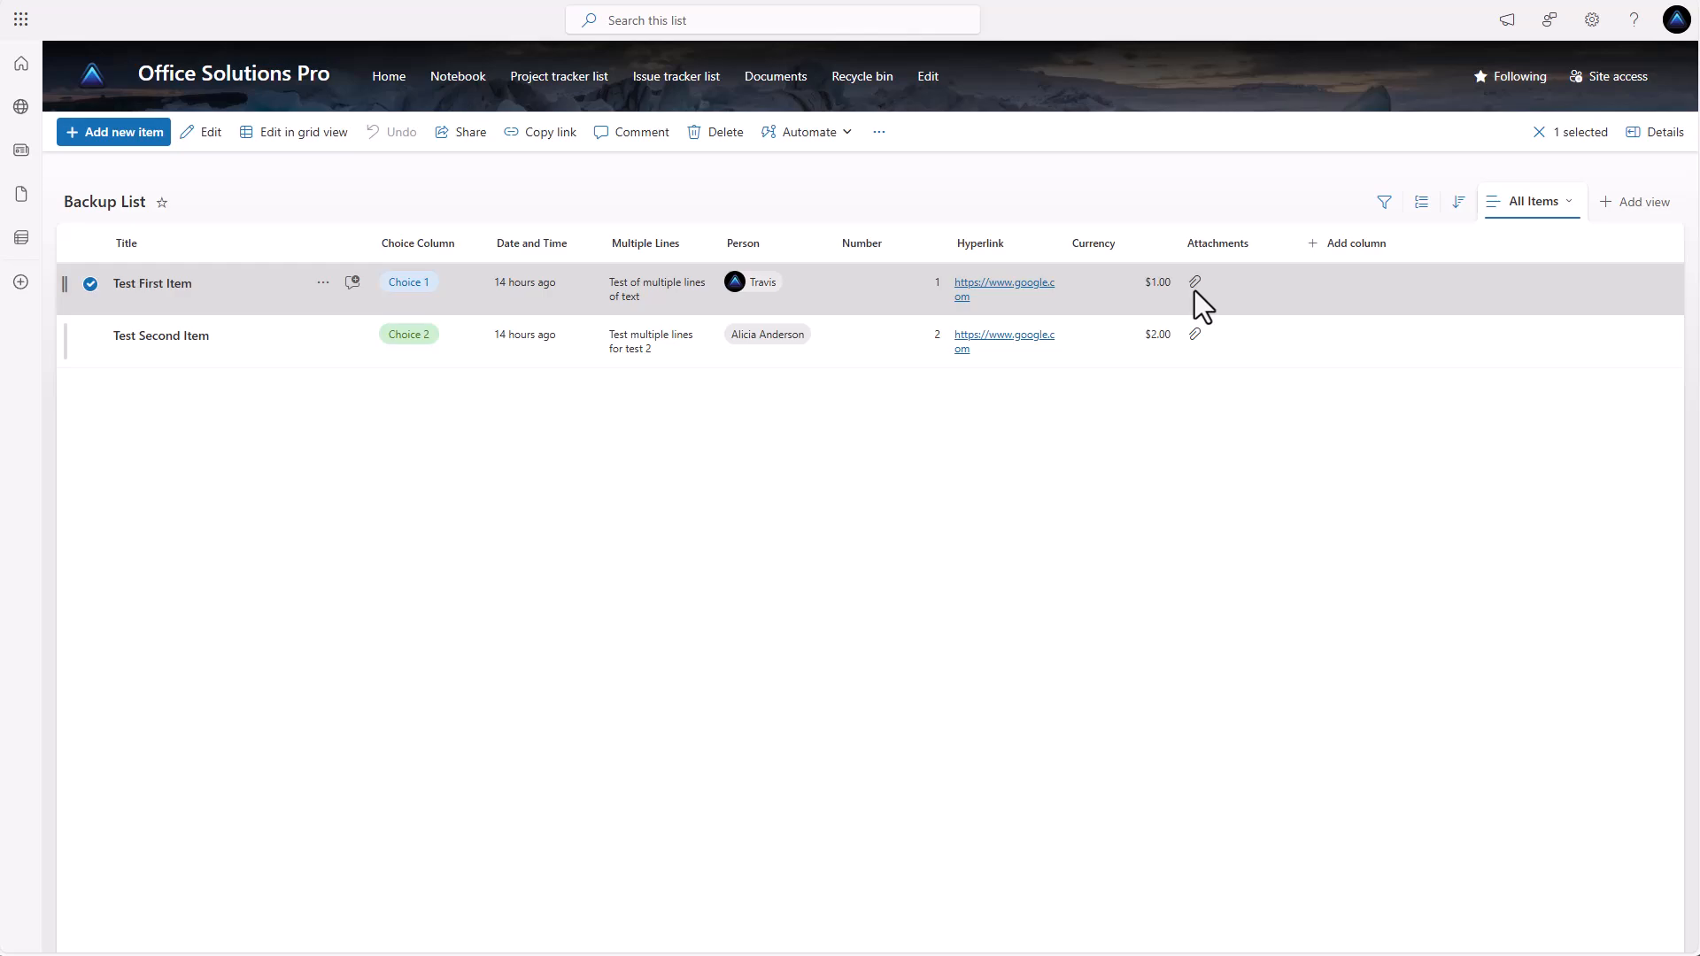
{"action": "left_click", "coordinate": [1194, 291]}
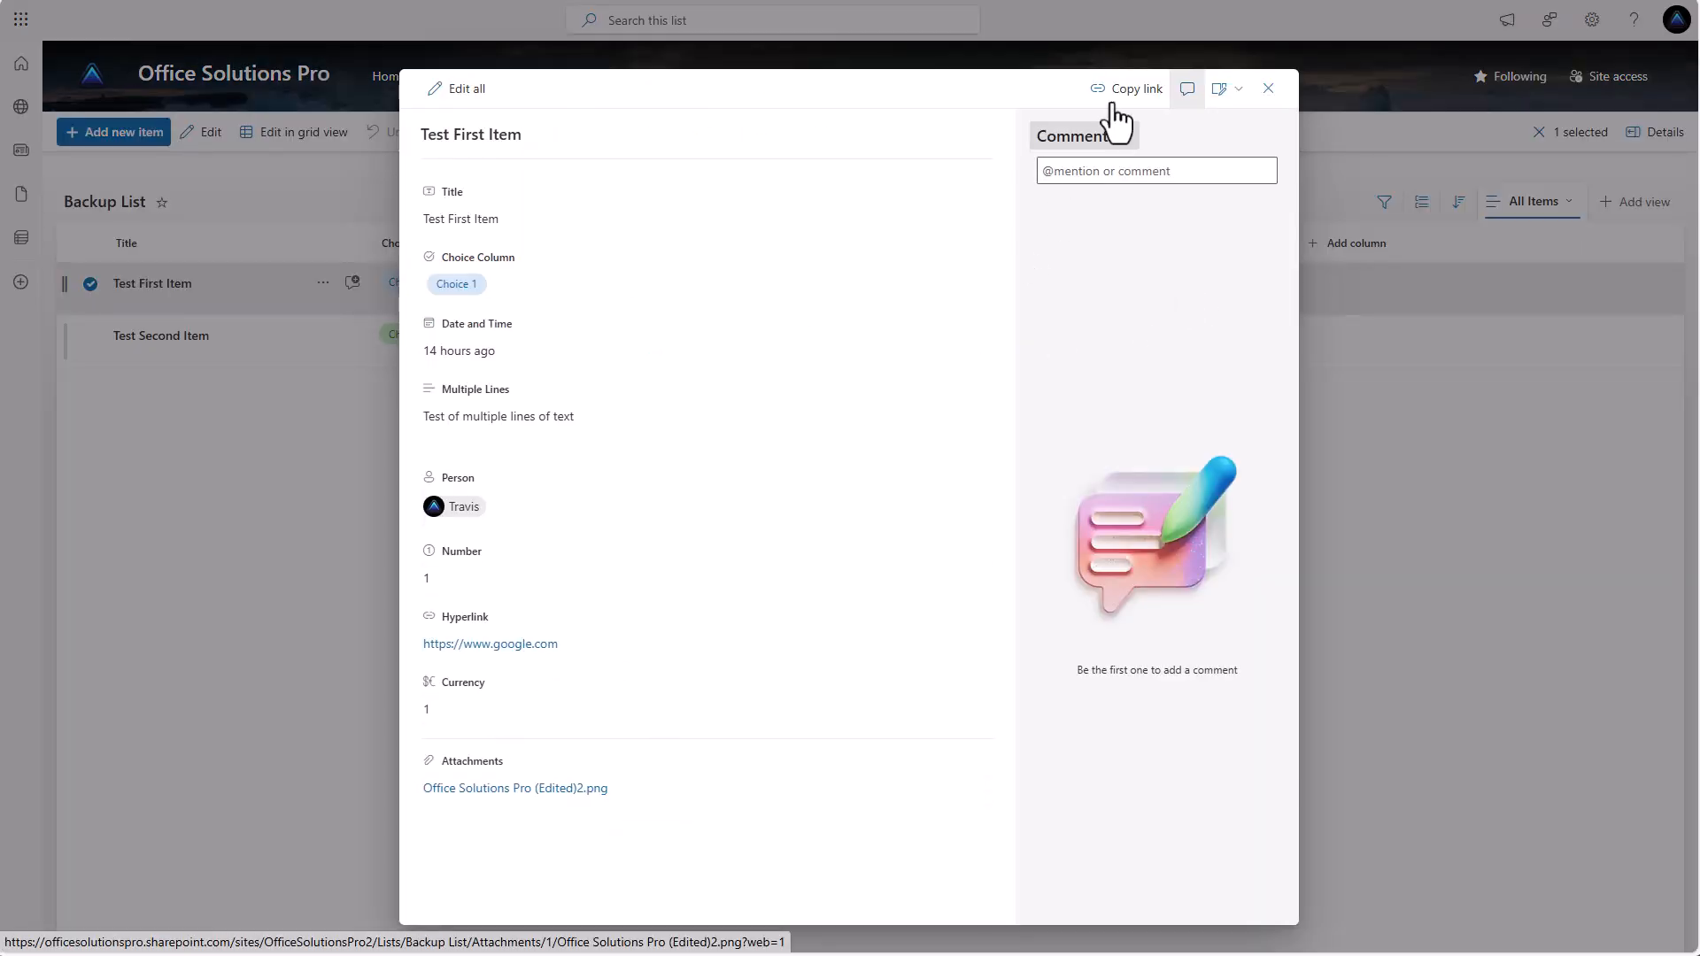
{"action": "left_click", "coordinate": [1268, 88]}
{"action": "left_click", "coordinate": [1198, 346]}
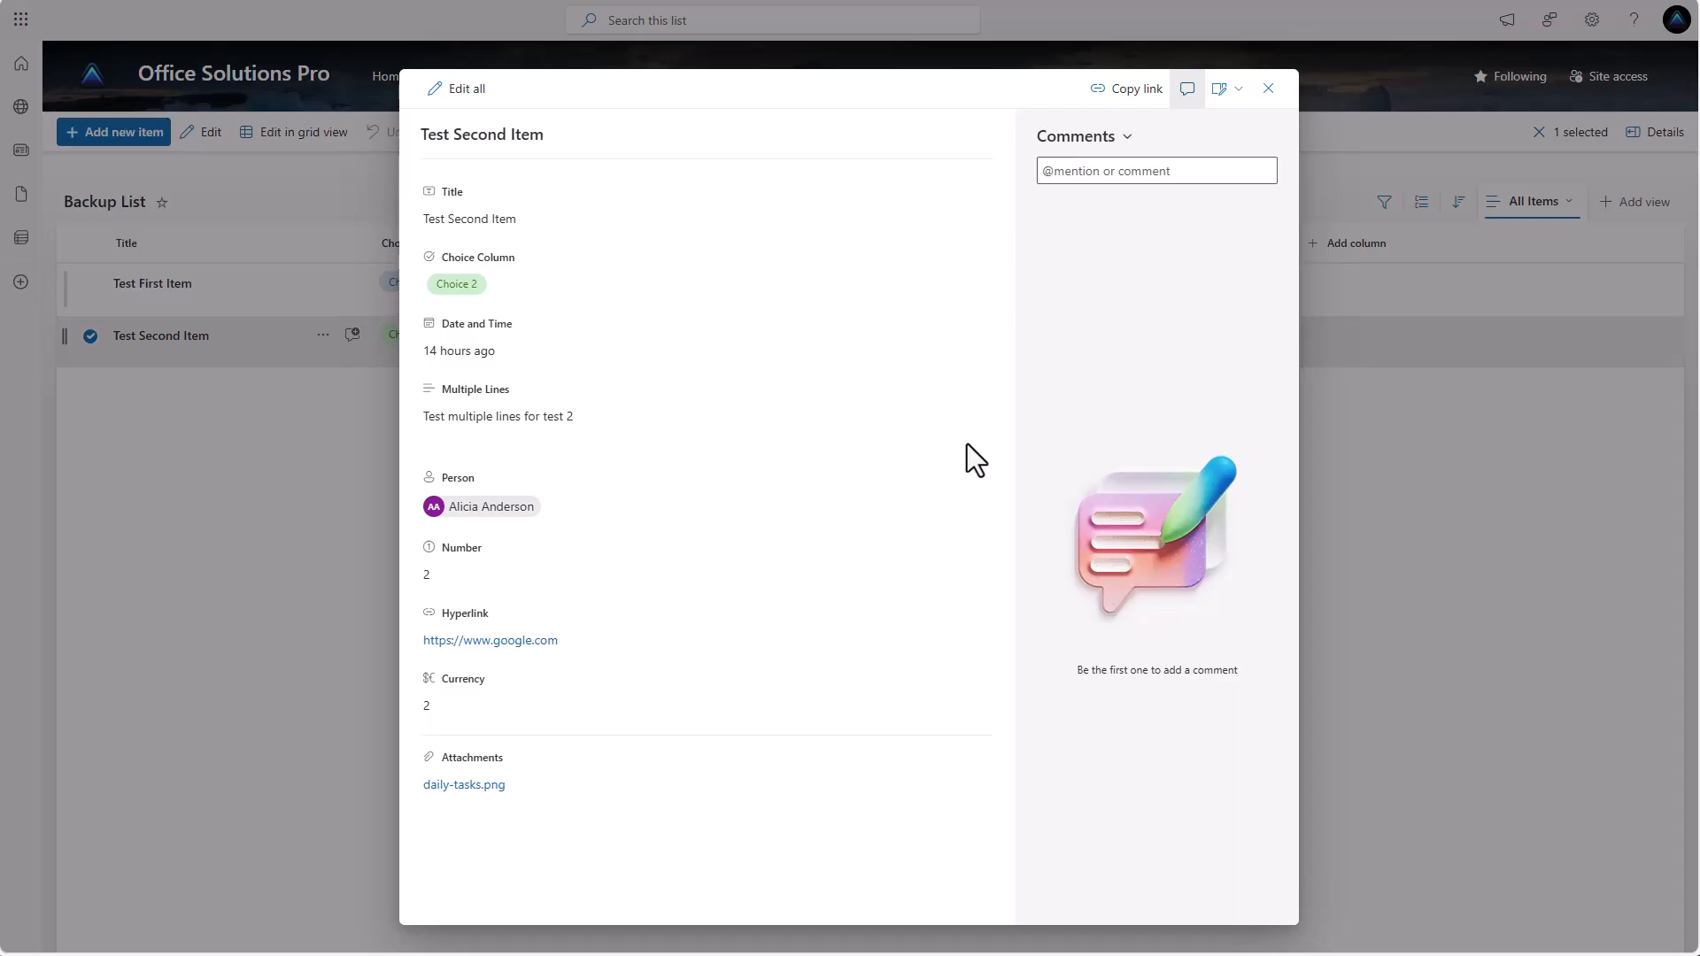
{"action": "left_click", "coordinate": [1269, 89]}
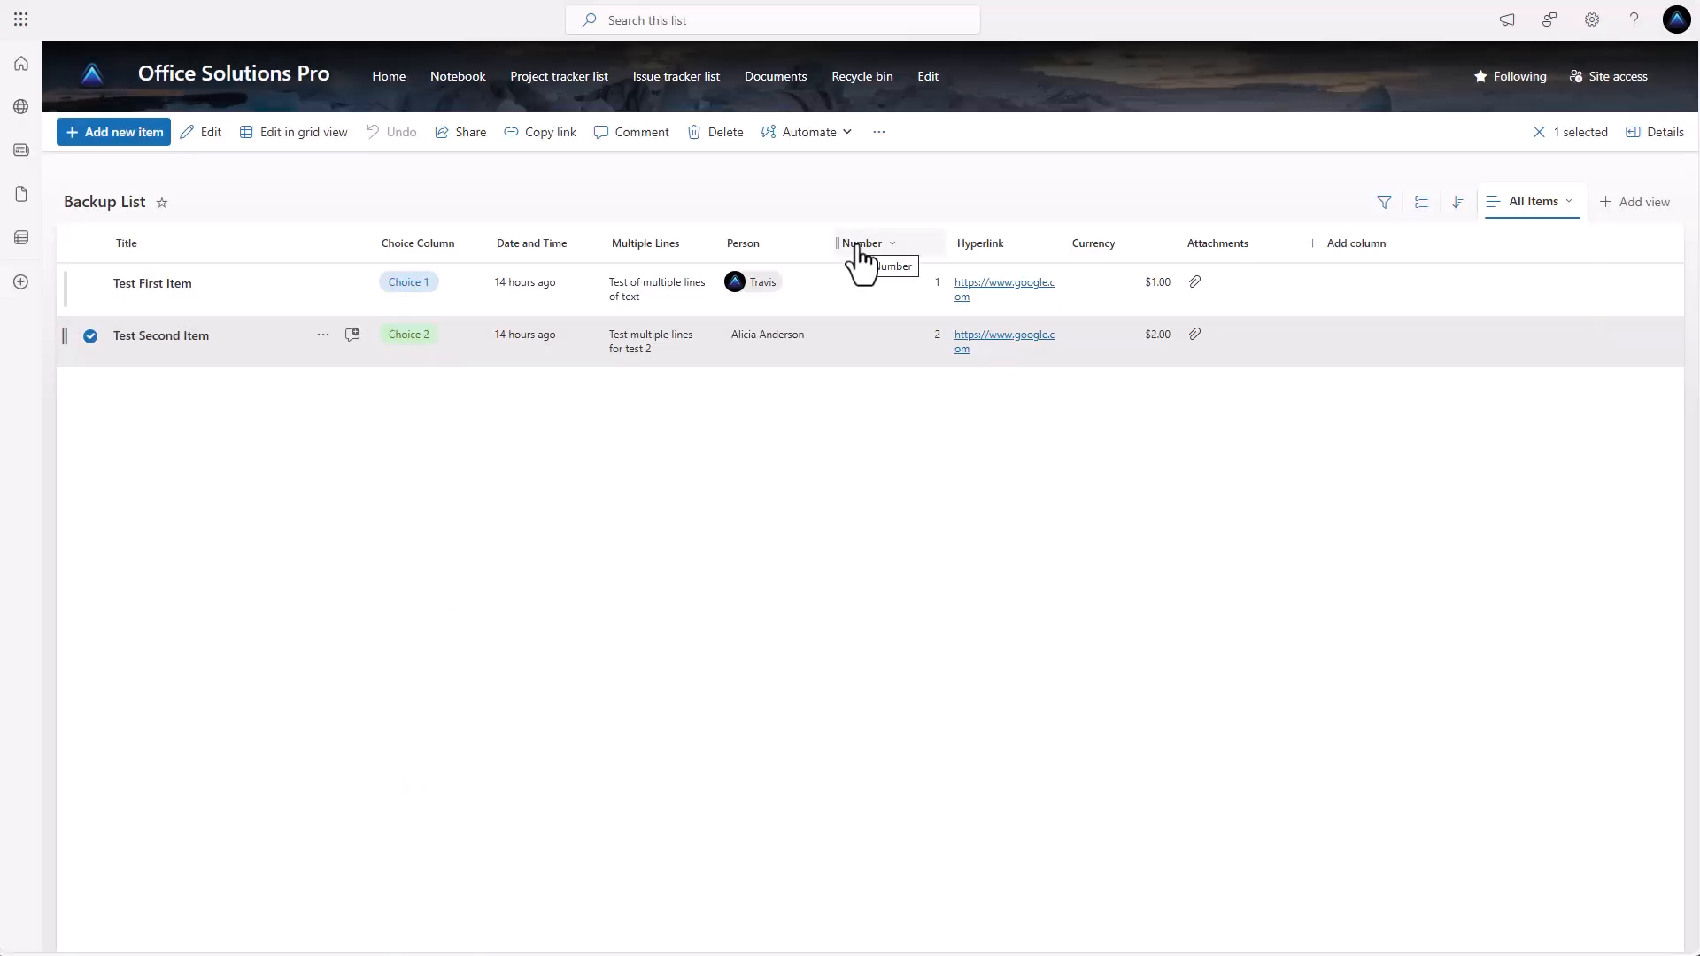